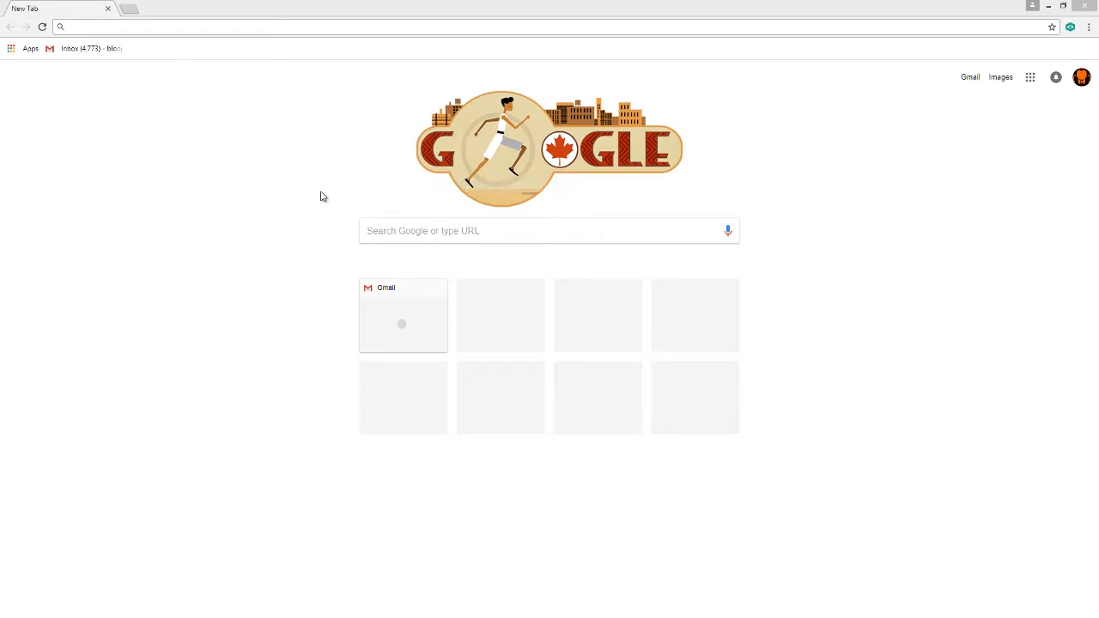
Search Google for 'sculpt gl' and open the 'SculptGL - A WebGL sculpting app' result.
click(425, 228)
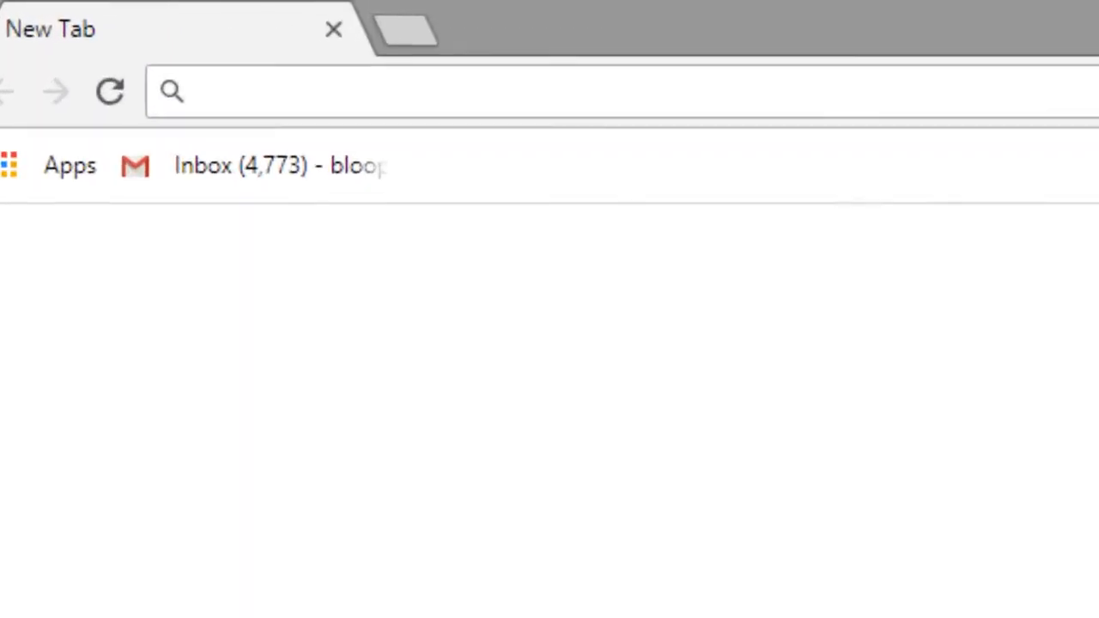
text(sc)
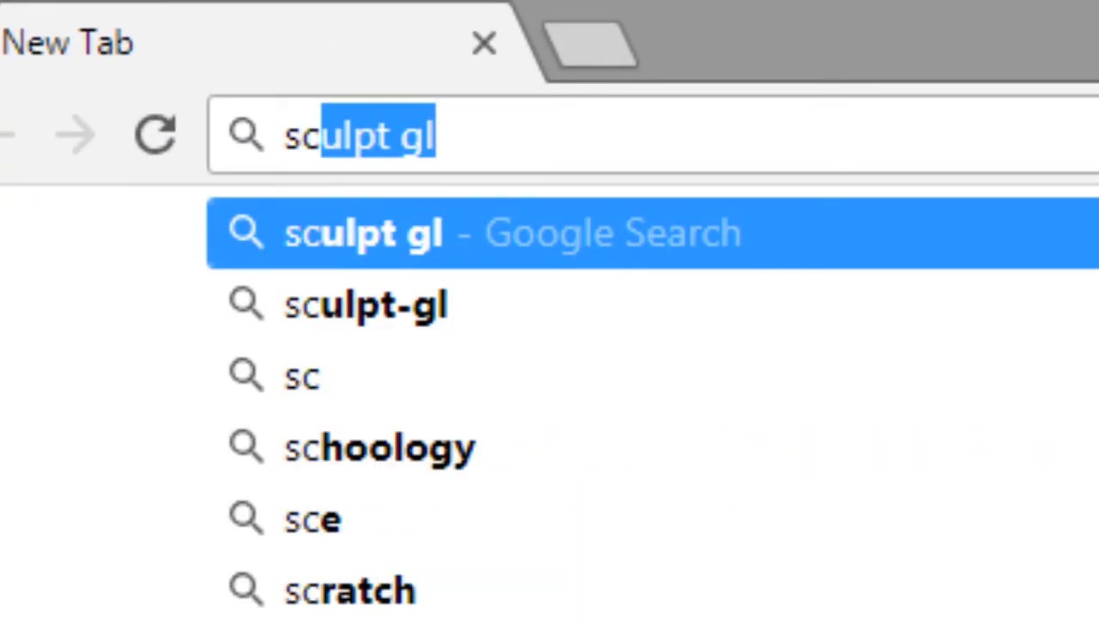
text(ulpt)
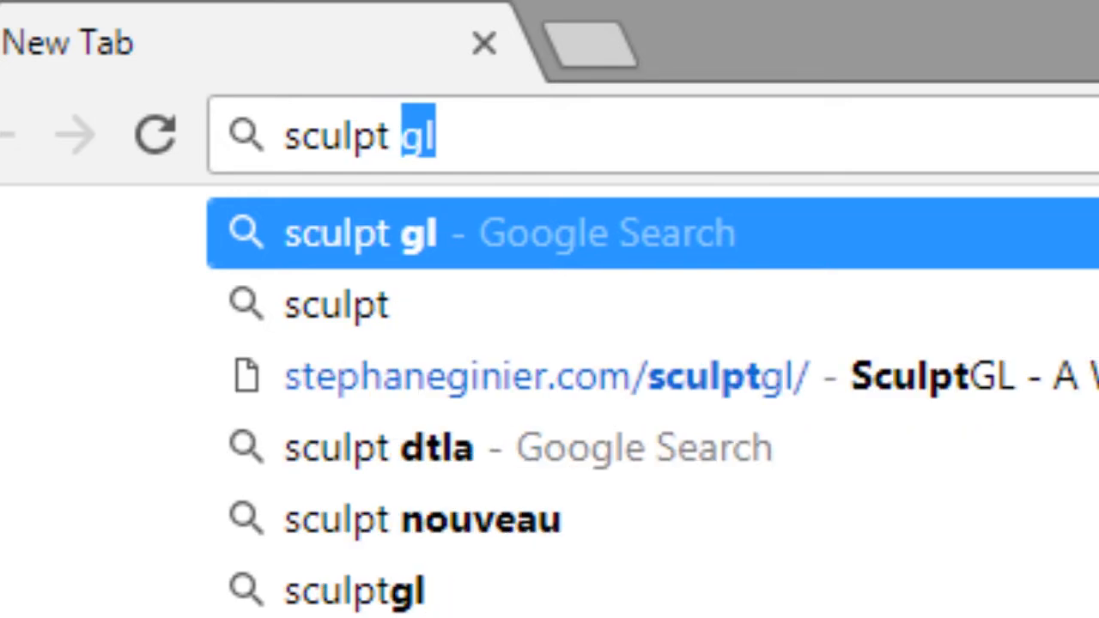
text( g)
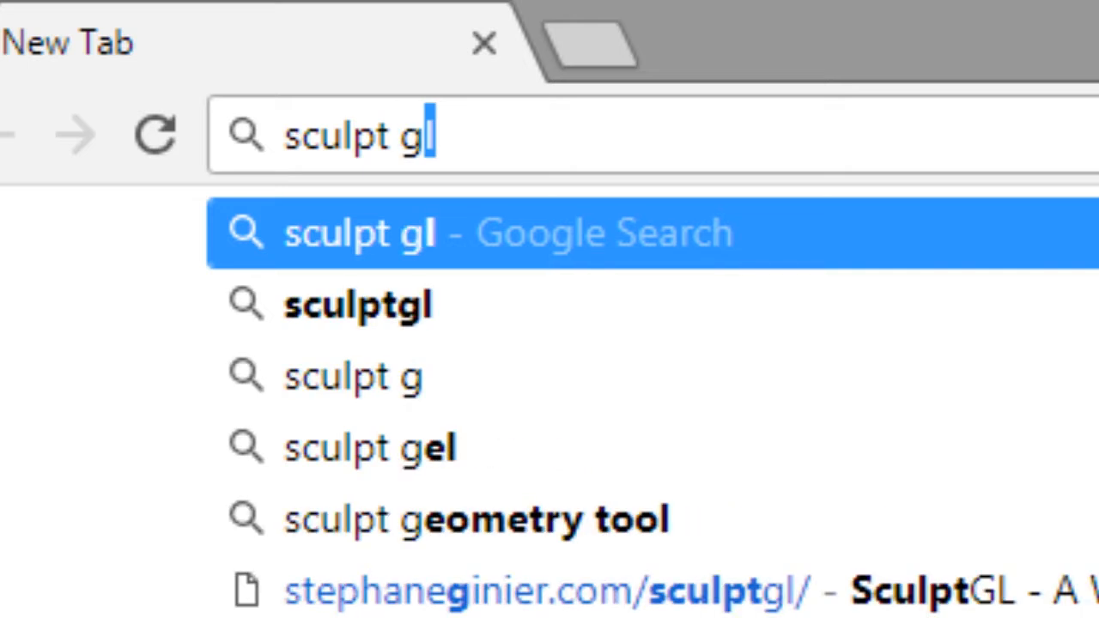
text(l)
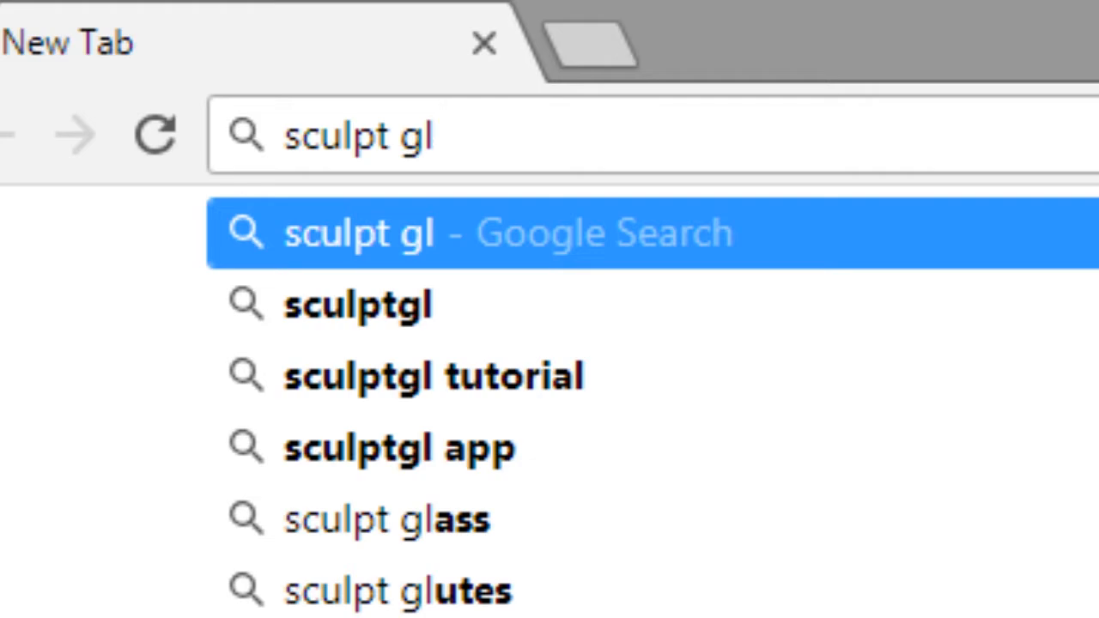
key(Return)
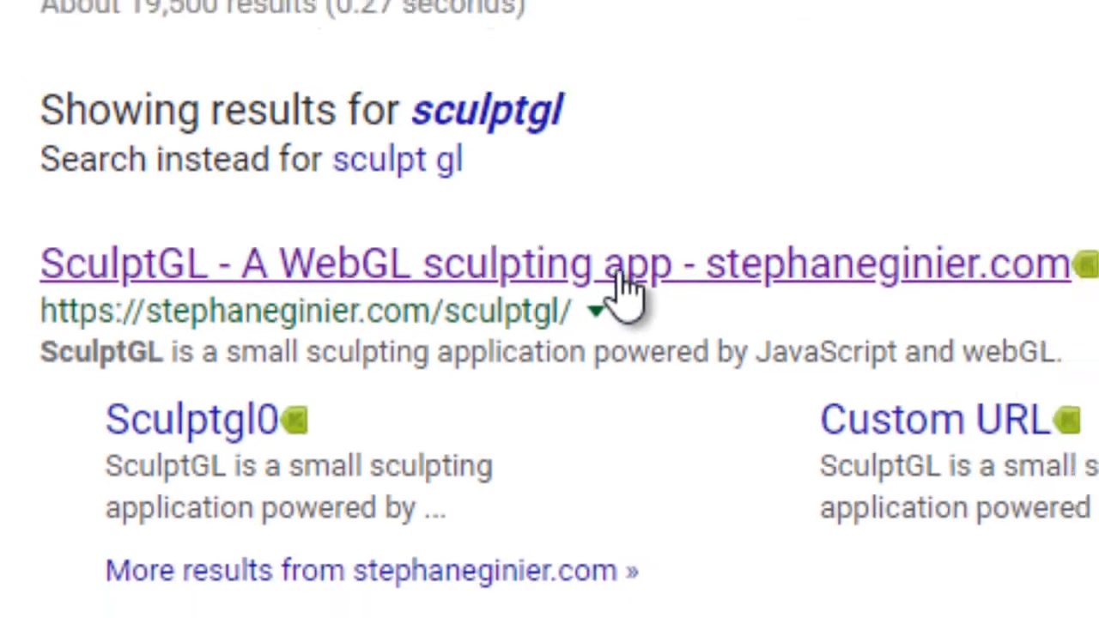
click(472, 218)
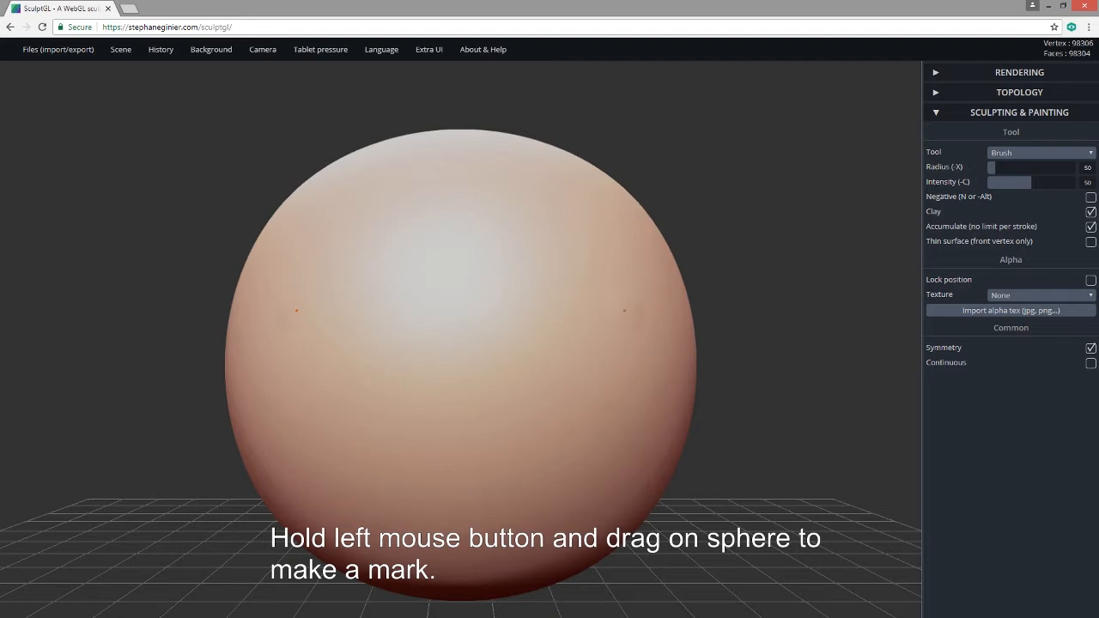
Brush mirrored brow strokes across the sphere's upper front, then a nose ridge downward between them.
drag(624, 310, 507, 304)
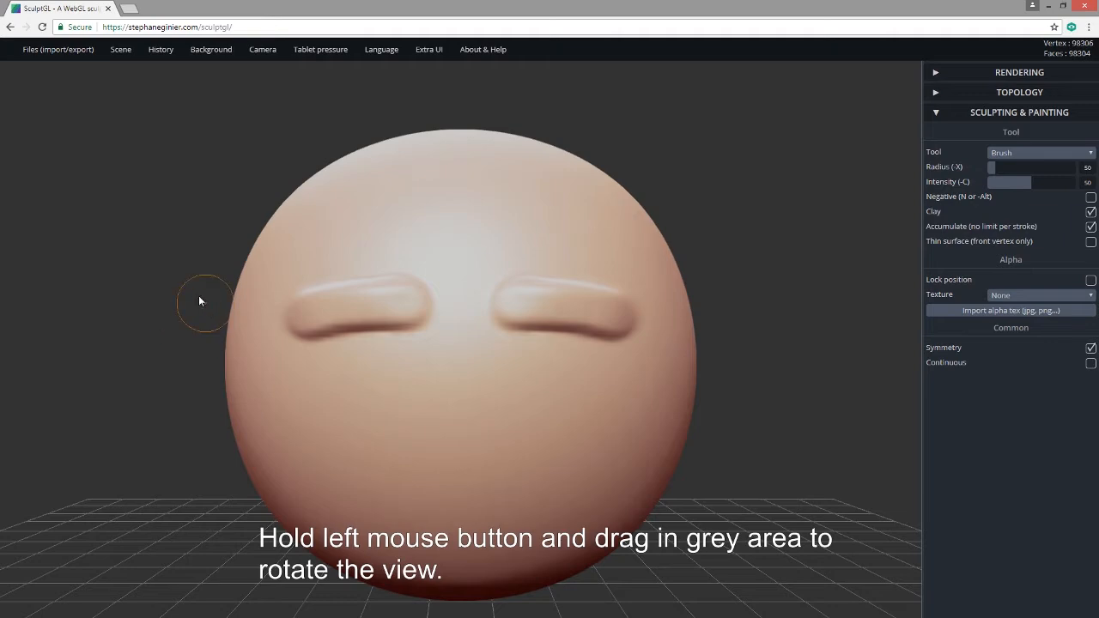
drag(198, 296, 159, 273)
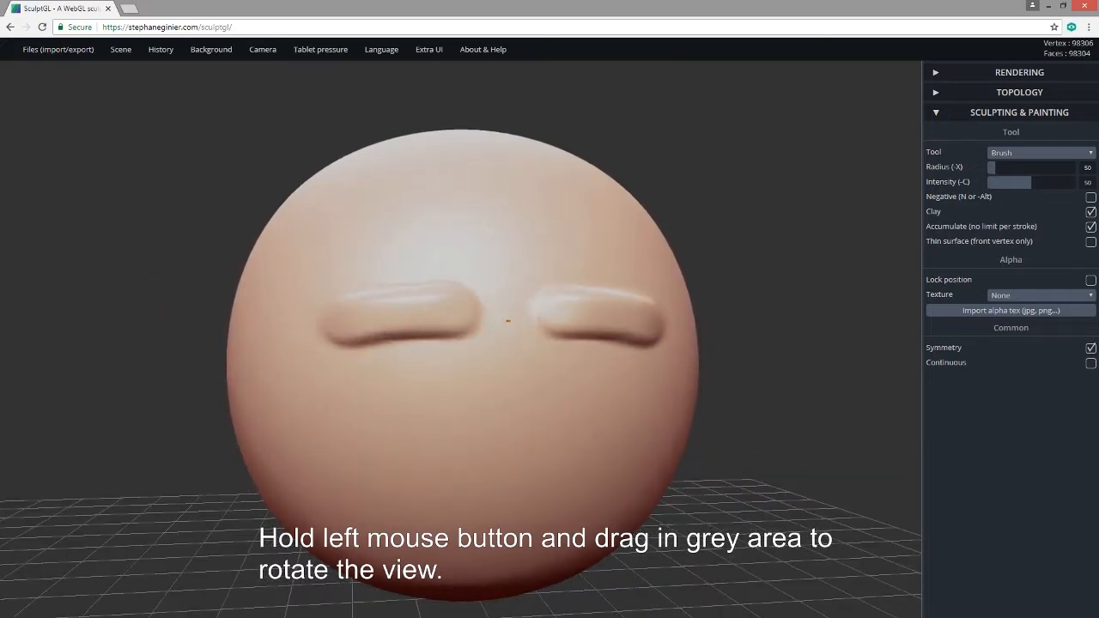
mouse_move(508, 321)
mouse_down()
mouse_move(511, 440)
mouse_move(508, 320)
mouse_move(511, 429)
mouse_up()
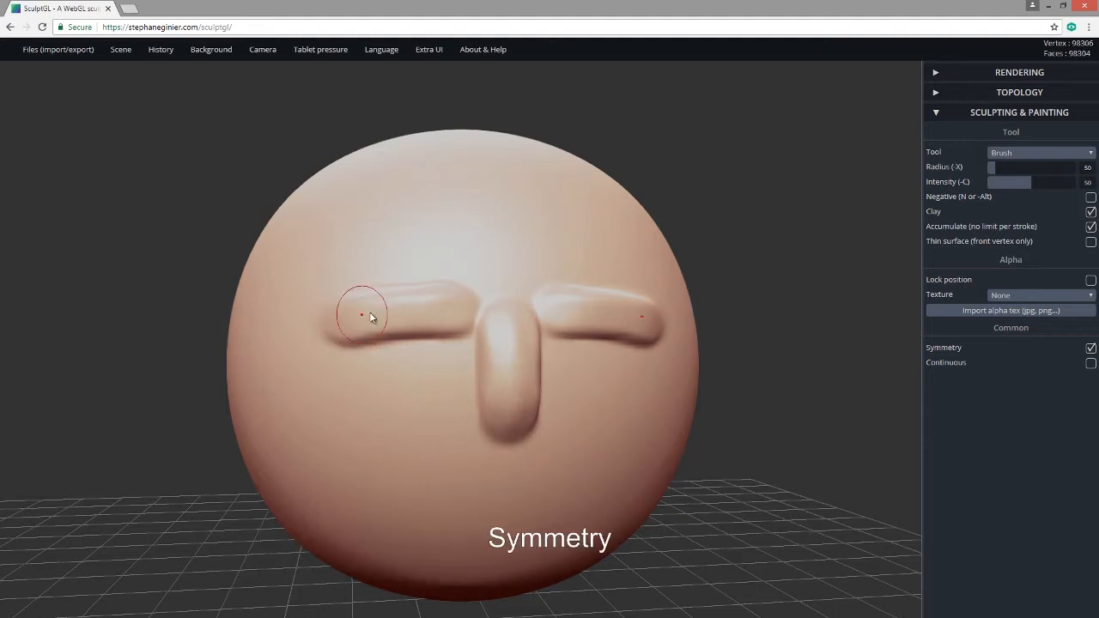
Extend the mirrored brows inward toward the nose with the Clay brush.
drag(371, 318, 515, 324)
mouse_move(844, 473)
mouse_down()
mouse_move(767, 487)
mouse_move(507, 377)
mouse_up()
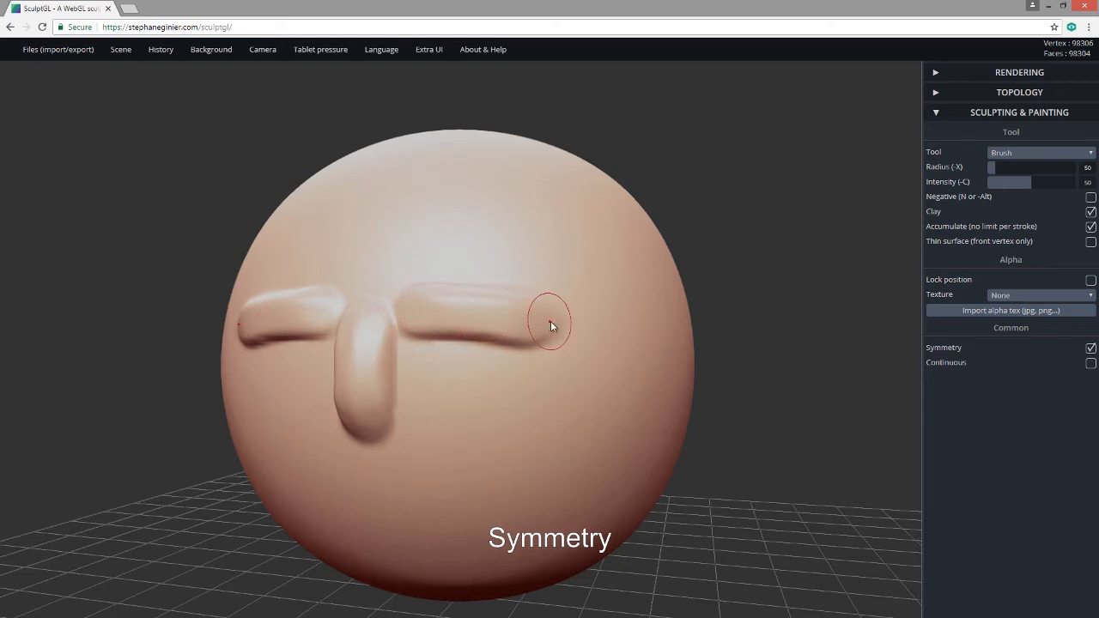
mouse_move(797, 395)
mouse_down()
mouse_move(827, 387)
mouse_move(786, 383)
mouse_up()
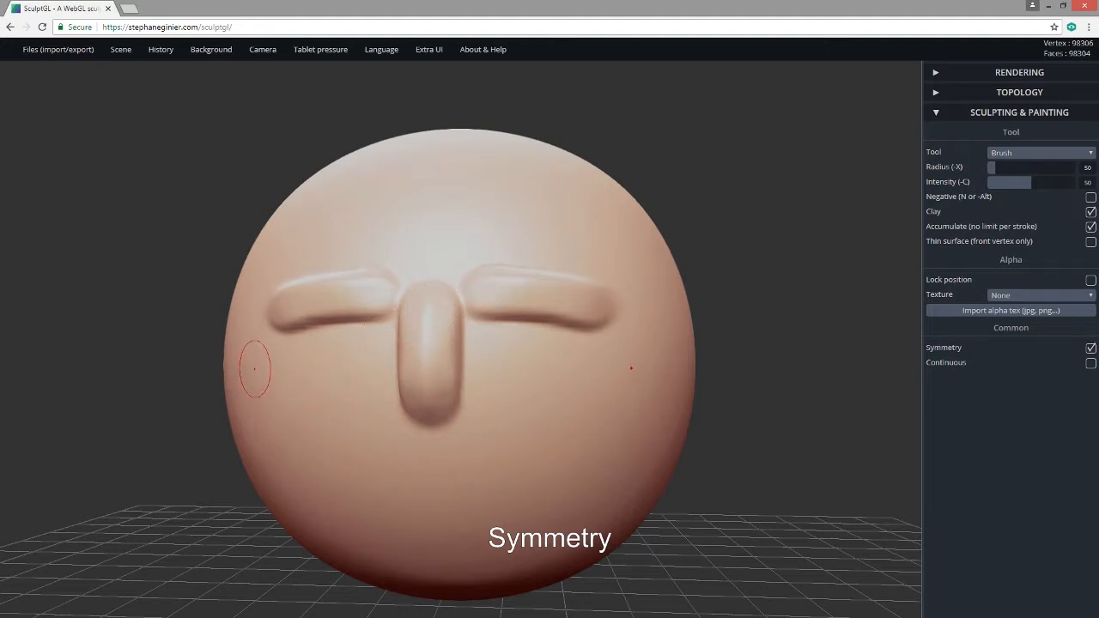
Raise round bumps on both cheeks and build a thick mouth bump below the nose.
drag(255, 370, 258, 371)
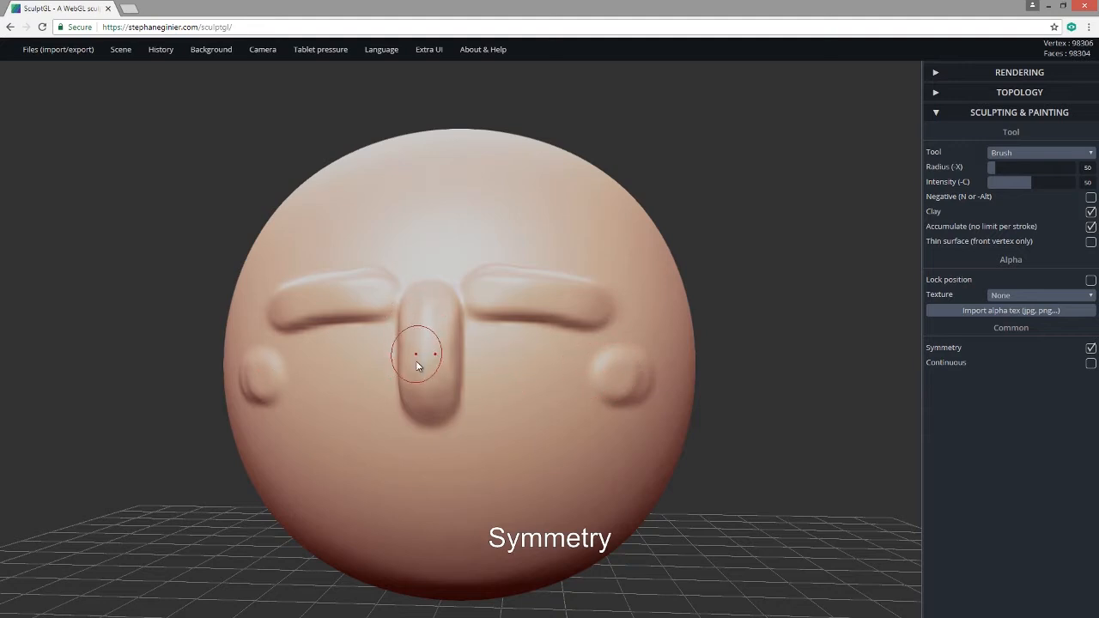
mouse_move(429, 450)
mouse_down()
mouse_move(434, 526)
mouse_move(433, 494)
mouse_up()
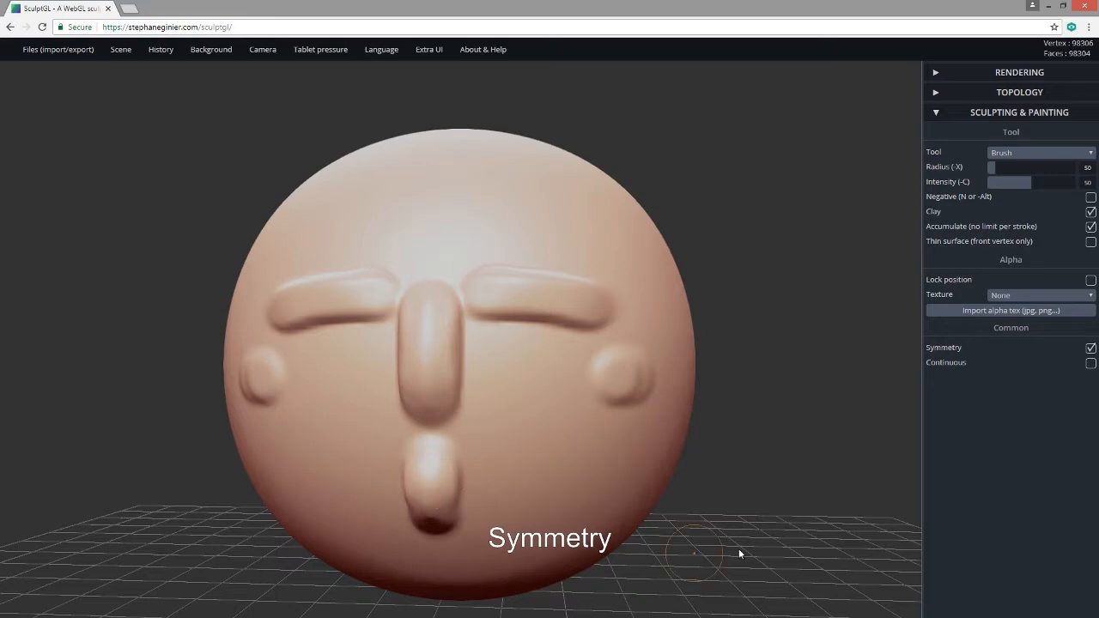
mouse_move(756, 550)
mouse_down()
mouse_move(601, 541)
mouse_move(841, 542)
mouse_move(790, 569)
mouse_move(812, 589)
mouse_move(841, 586)
mouse_move(643, 370)
mouse_up()
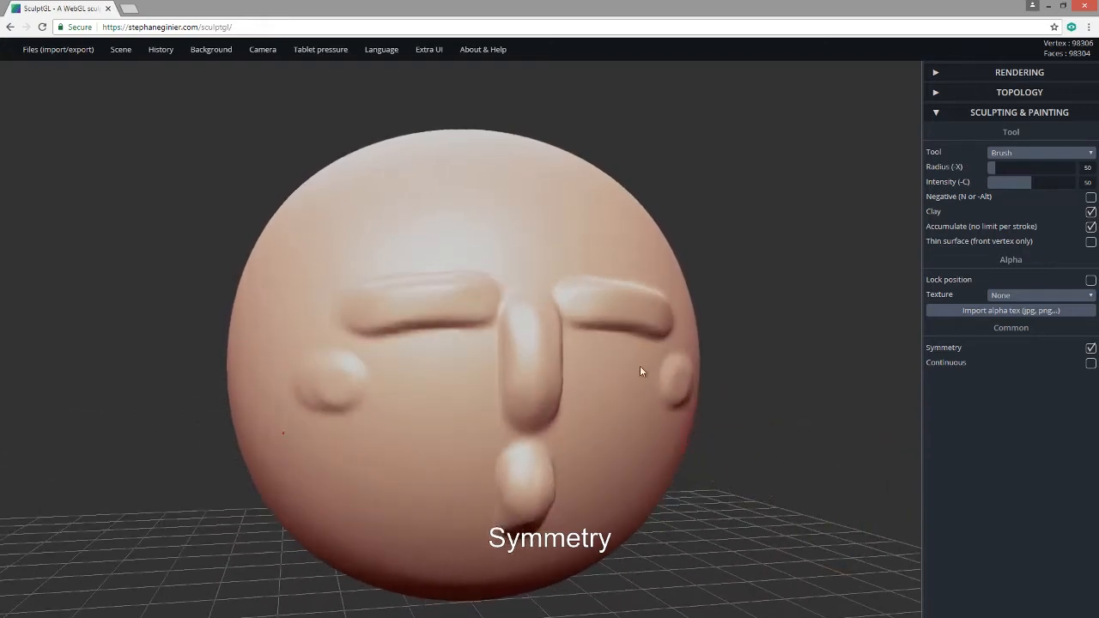
mouse_move(755, 488)
mouse_down()
mouse_move(723, 488)
mouse_move(674, 450)
mouse_up()
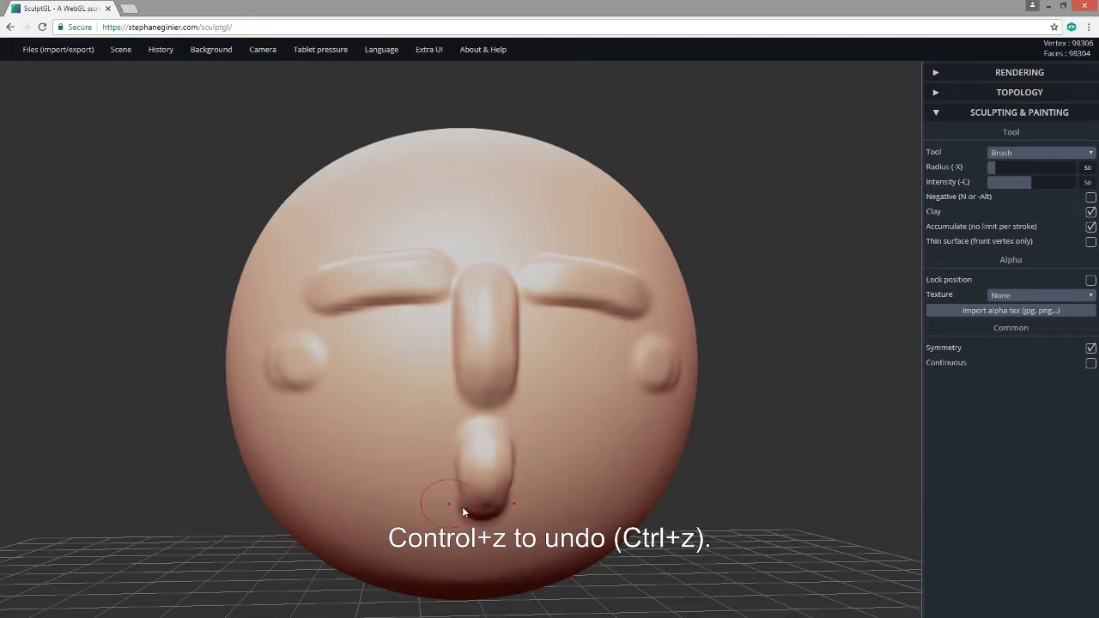
Undo the mouth bump, cheek bumps, nose ridge and brow ridges with repeated Ctrl+Z.
key(ctrl+z)
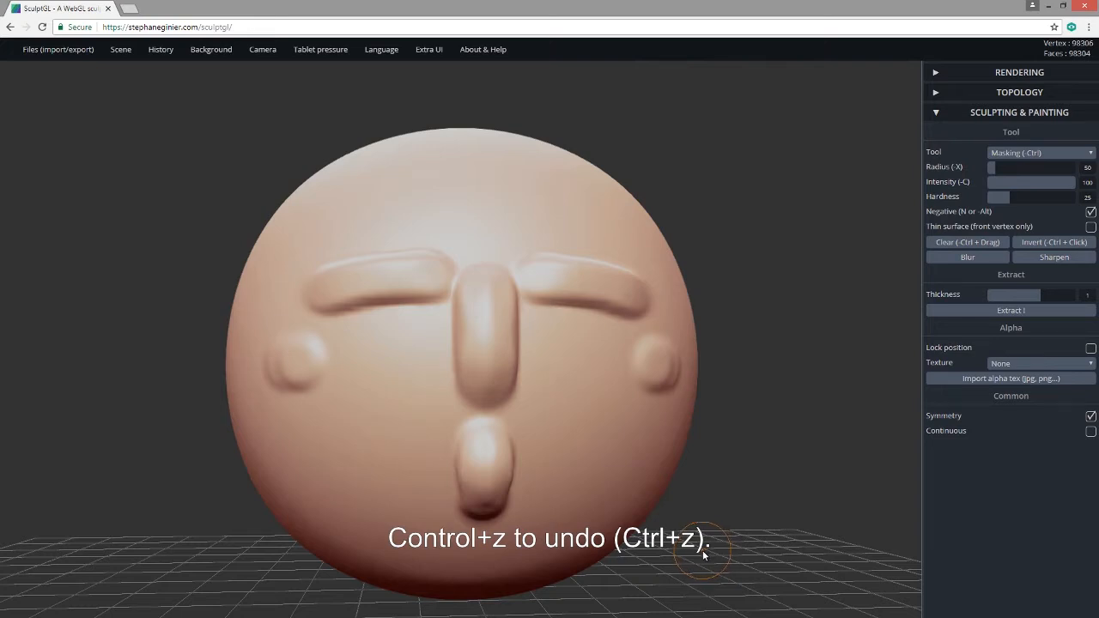
key(ctrl+z)
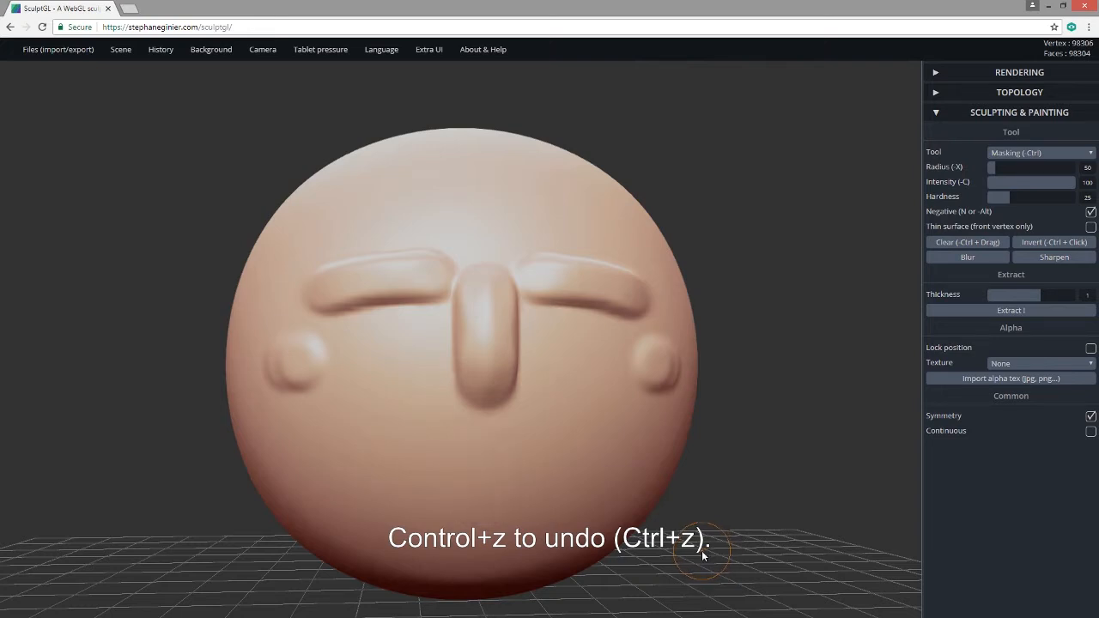
key(ctrl+z)
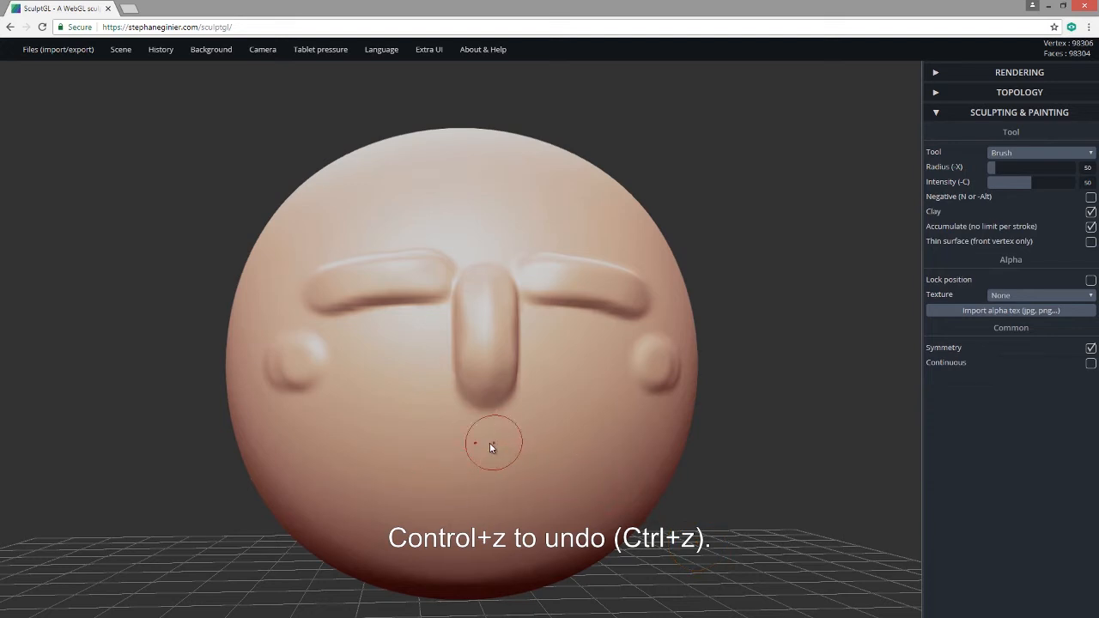
key(ctrl)
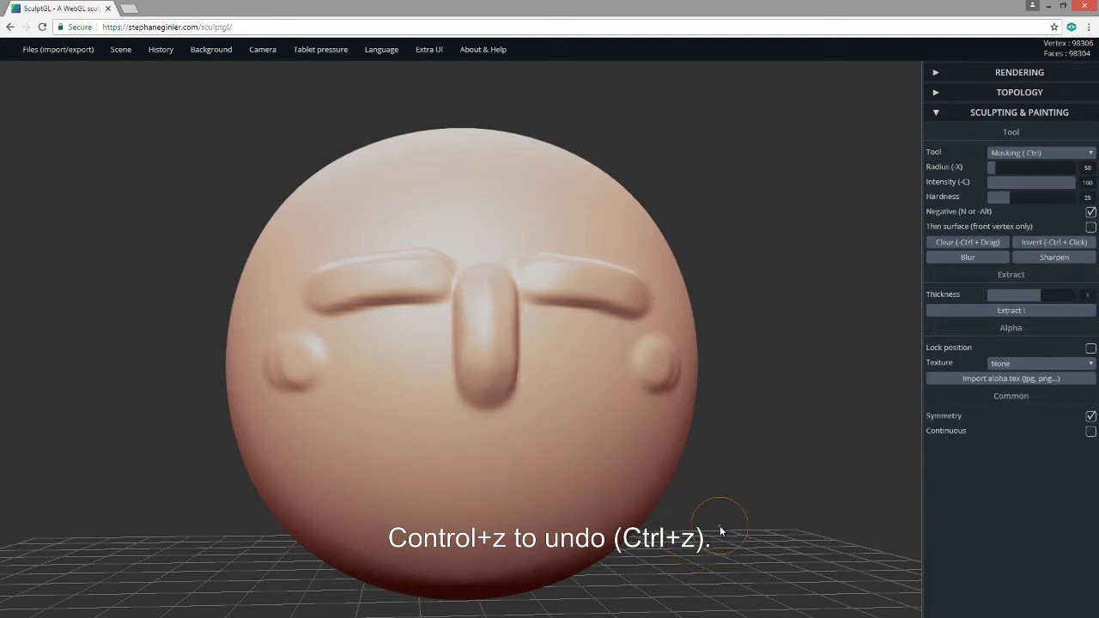
key(ctrl+z)
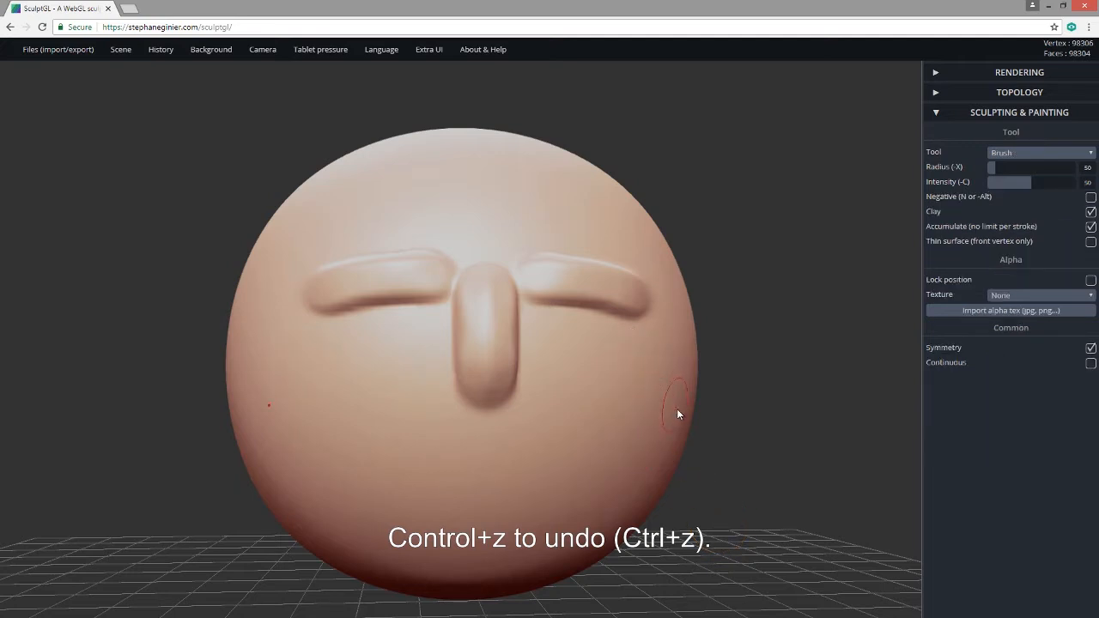
key(ctrl)
key(ctrl+z)
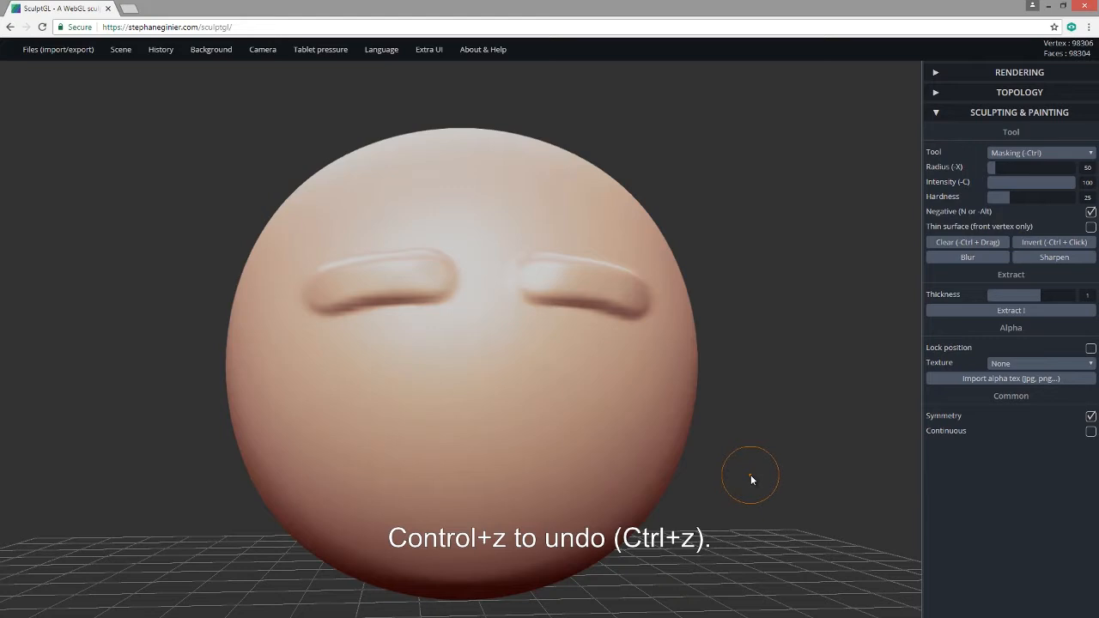
key(ctrl+z)
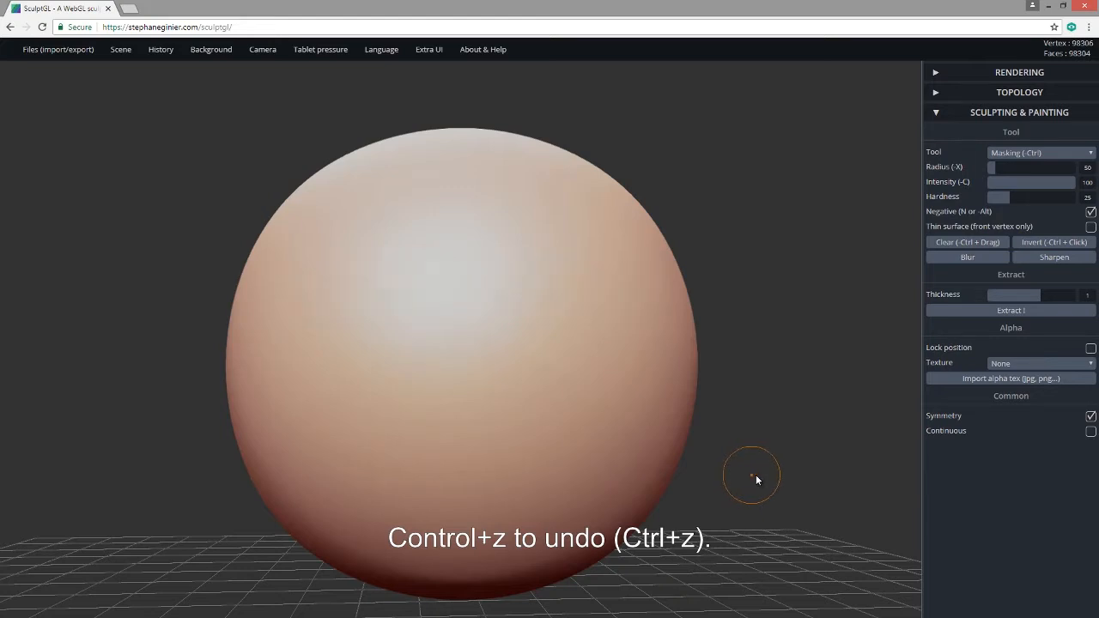
mouse_move(743, 505)
mouse_down()
mouse_move(679, 550)
mouse_move(601, 556)
mouse_move(713, 544)
mouse_move(726, 521)
mouse_up()
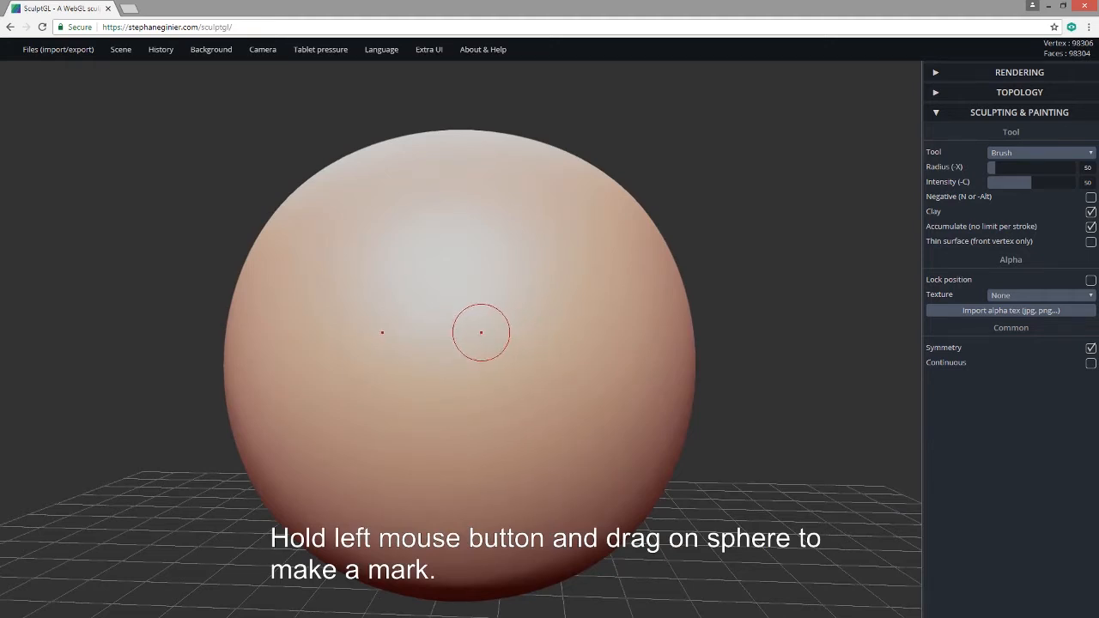
Brush a fresh pair of curved, mirrored brow ridges across the upper front of the sphere.
drag(486, 332, 614, 330)
mouse_move(797, 388)
mouse_down()
mouse_move(554, 371)
mouse_move(789, 387)
mouse_move(808, 420)
mouse_move(818, 378)
mouse_up()
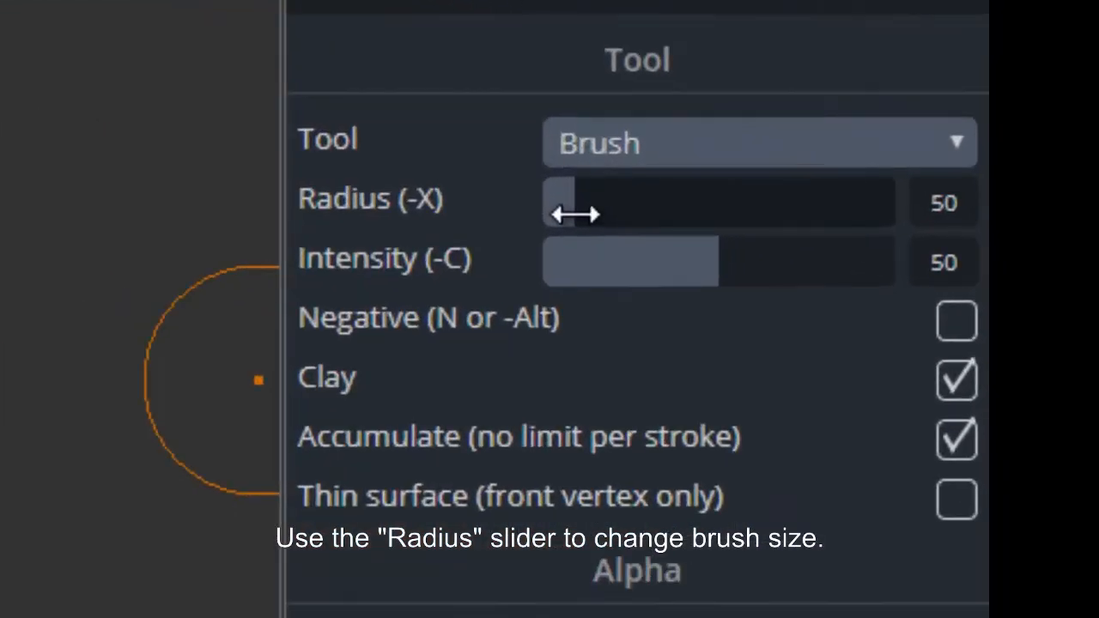
Raise the brush radius to 124 and build soft bulges on both cheeks.
drag(577, 214, 629, 225)
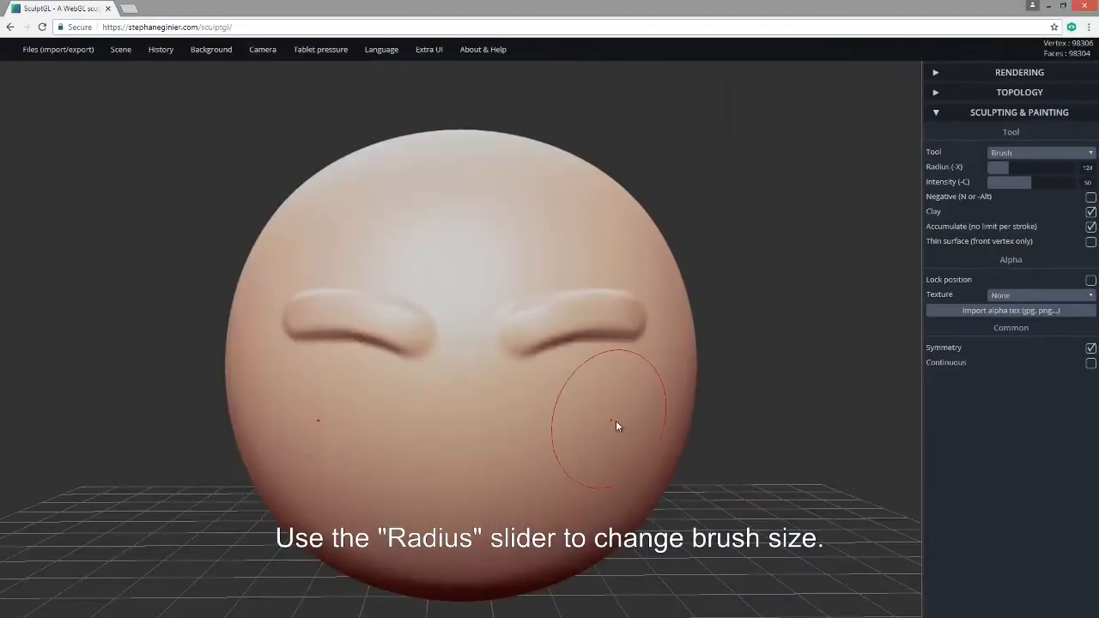
mouse_move(603, 426)
mouse_down()
mouse_move(627, 421)
mouse_move(615, 426)
mouse_up()
mouse_move(794, 444)
mouse_down()
mouse_move(543, 433)
mouse_move(883, 427)
mouse_move(776, 434)
mouse_up()
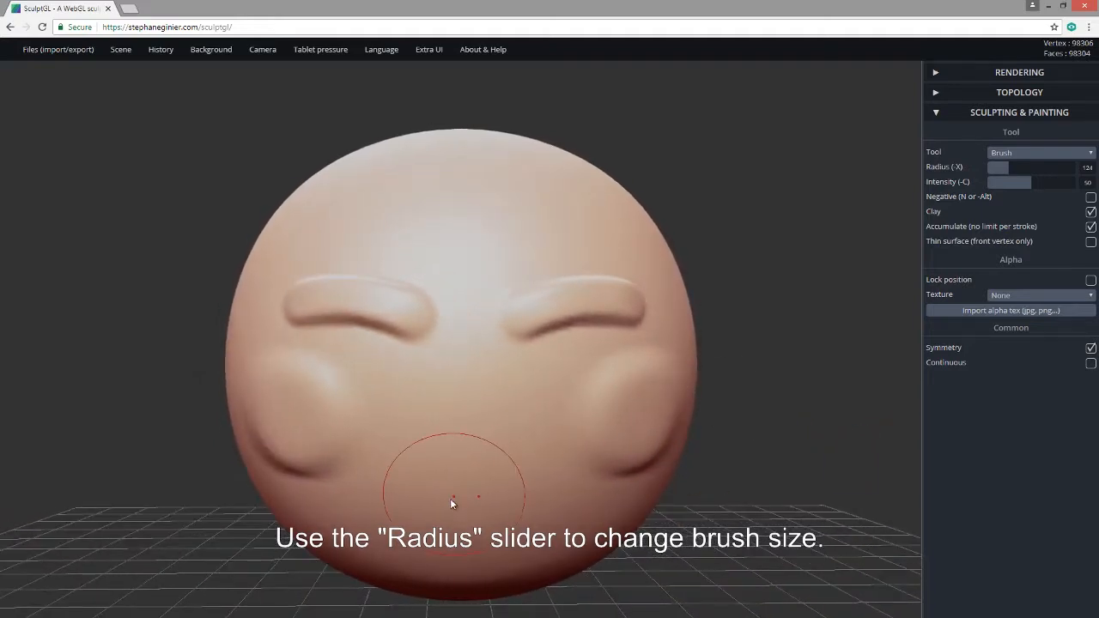
Sculpt a rounded nose bump on the lower face and smooth it.
mouse_move(463, 477)
mouse_down()
mouse_move(462, 456)
mouse_move(468, 511)
mouse_move(466, 468)
mouse_up()
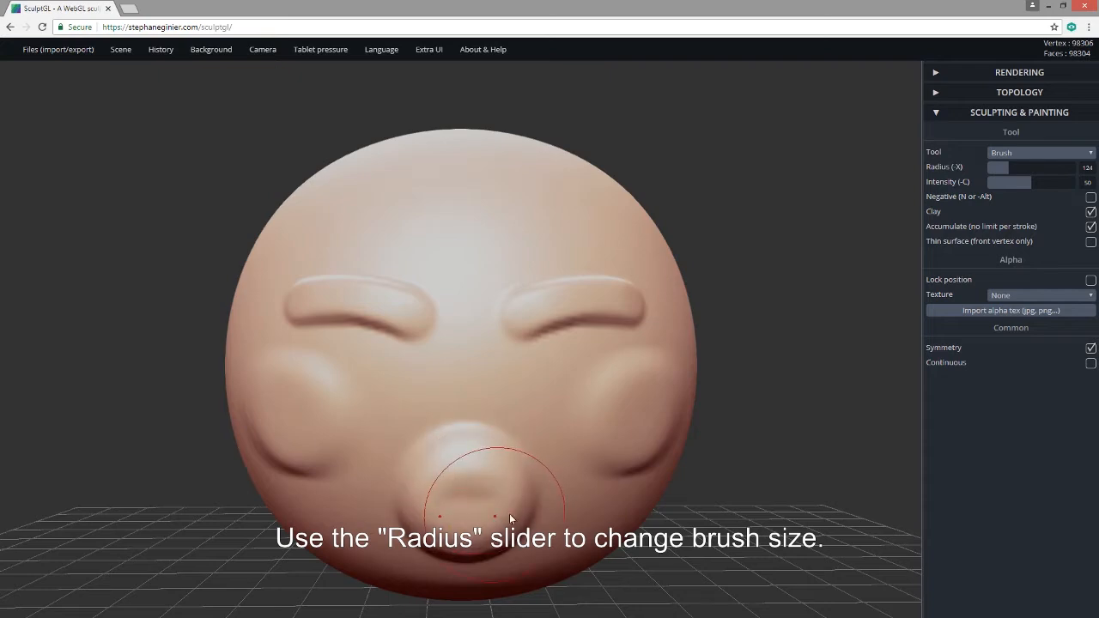
mouse_move(748, 508)
mouse_down()
mouse_move(490, 507)
mouse_move(733, 507)
mouse_up()
mouse_move(512, 480)
shift+mouse_down()
mouse_move(452, 437)
mouse_move(496, 442)
mouse_move(508, 498)
shift+mouse_up()
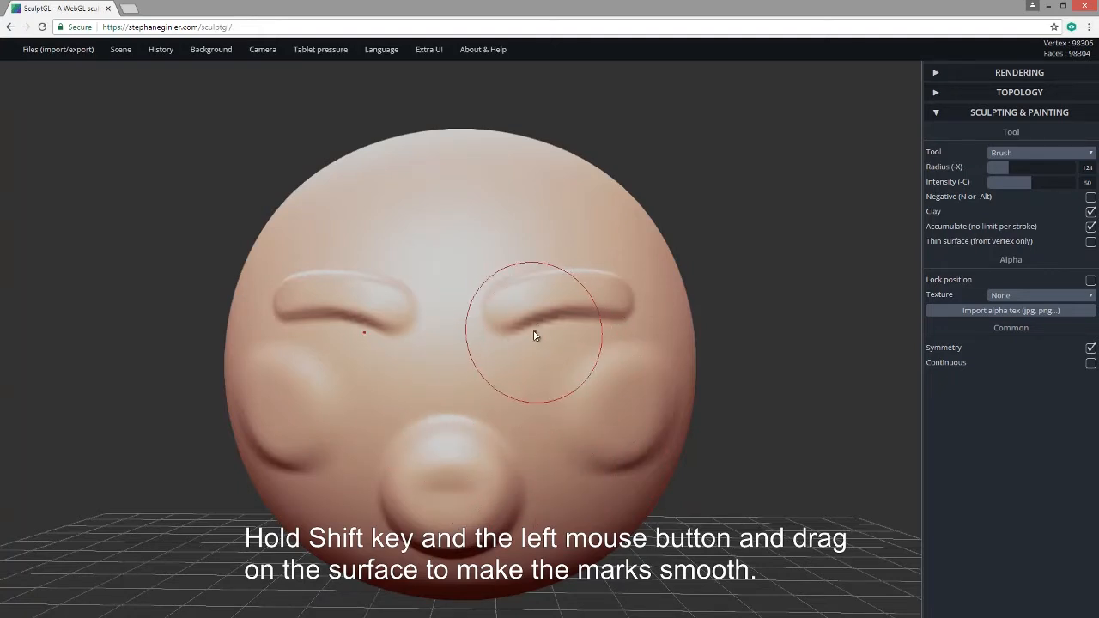
Smooth the creases under both brows and soften the inner eyebrow ridges.
mouse_move(516, 320)
shift+mouse_down()
mouse_move(592, 312)
mouse_move(546, 322)
shift+mouse_up()
key(shift)
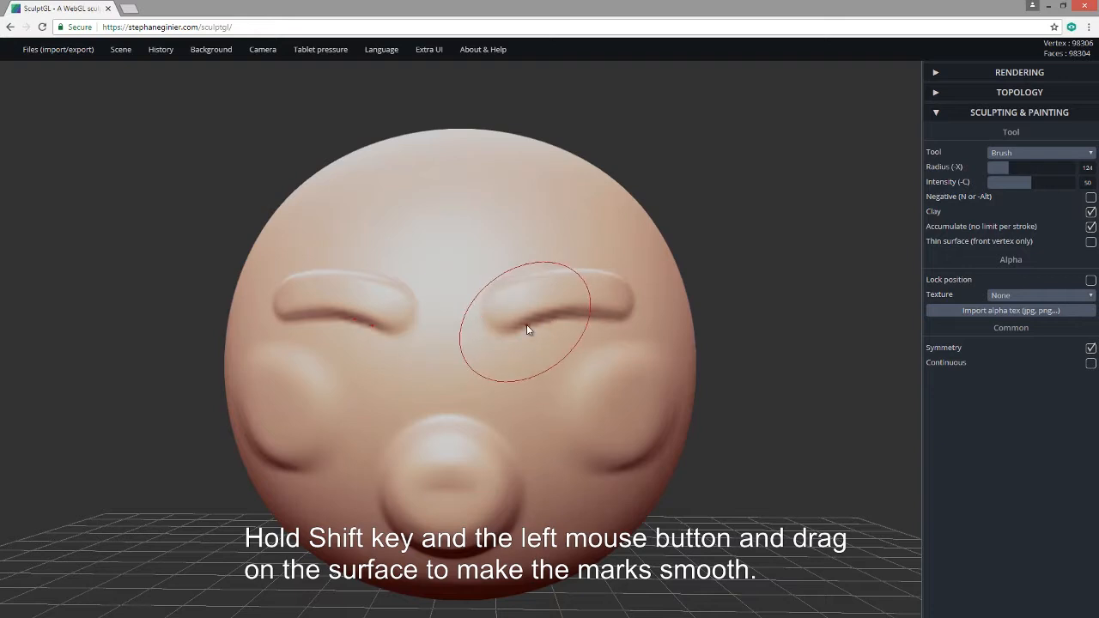
shift+drag(501, 332, 620, 316)
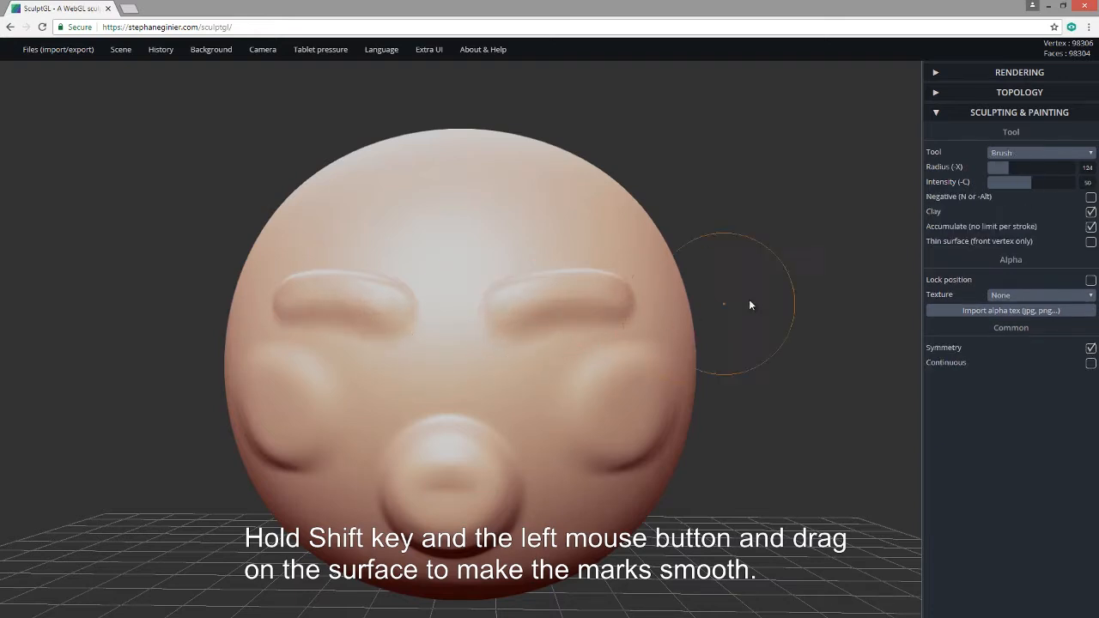
drag(748, 299, 711, 358)
key(shift)
shift+drag(513, 354, 599, 341)
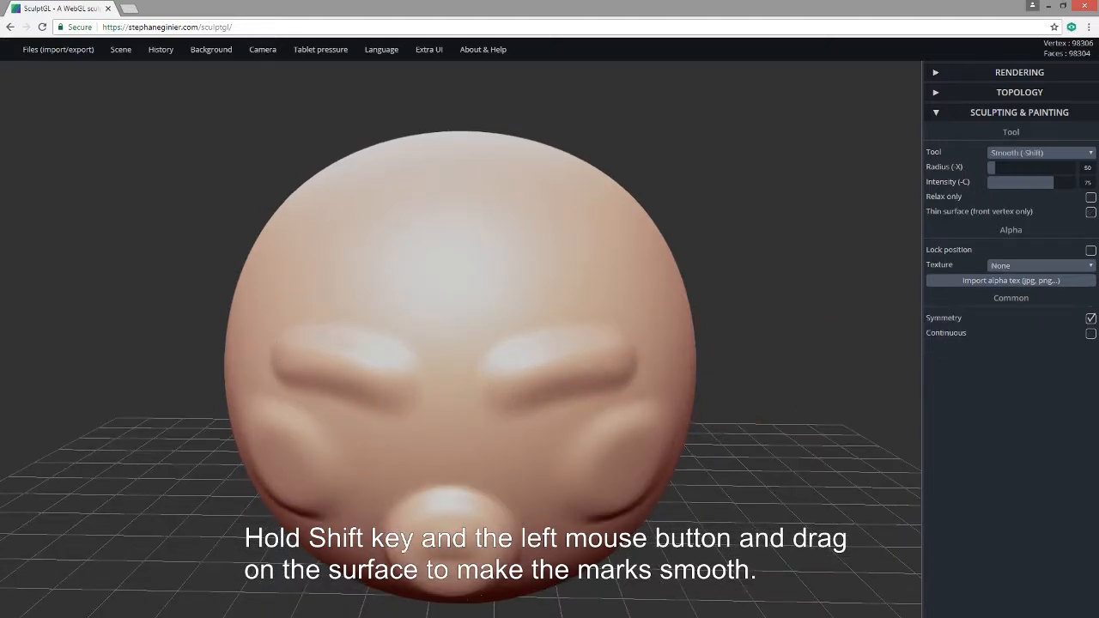
Soften the sharp ridge along the nose from tip to bridge.
drag(789, 488, 778, 419)
shift+drag(368, 443, 424, 391)
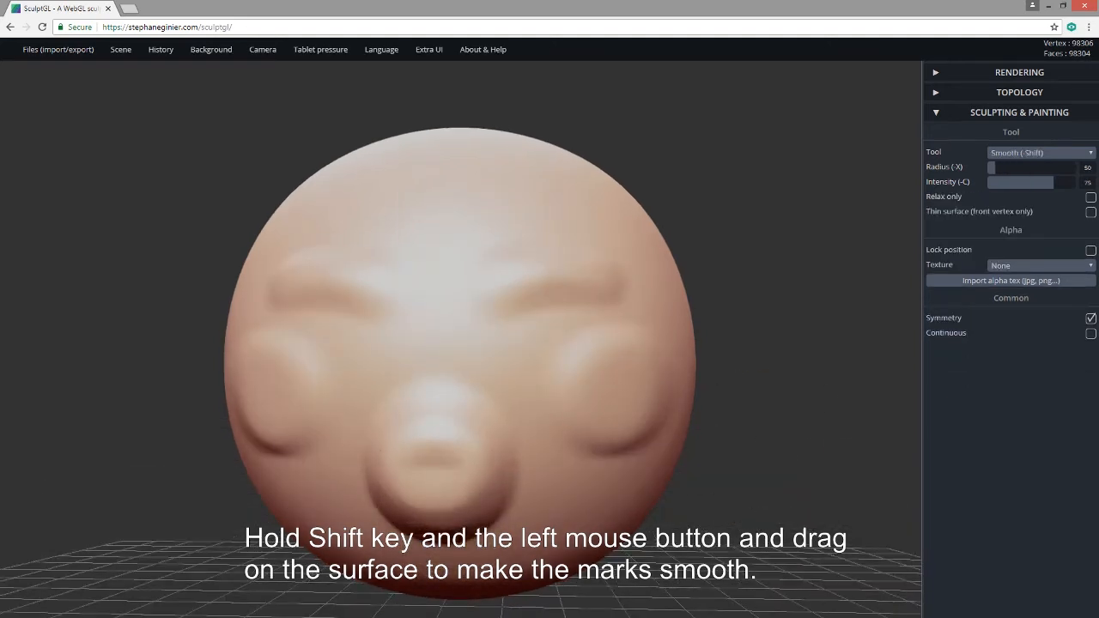
shift+drag(416, 483, 416, 426)
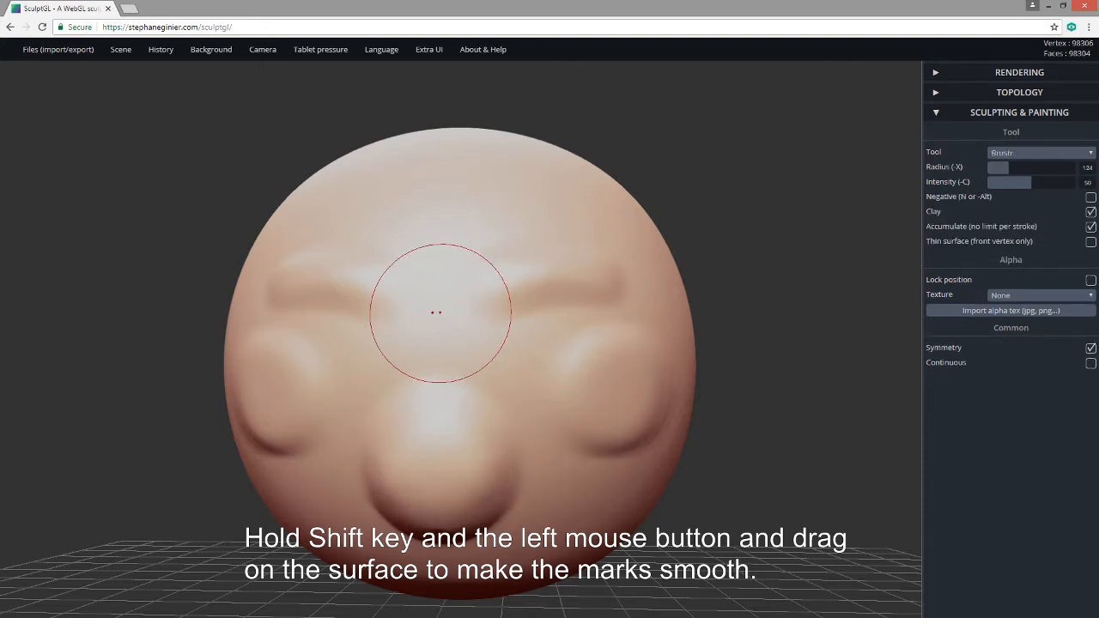
Build a raised bump between the brows and smooth it and the area around the nose.
mouse_move(440, 312)
mouse_down()
mouse_move(440, 360)
mouse_move(447, 344)
mouse_up()
key(shift)
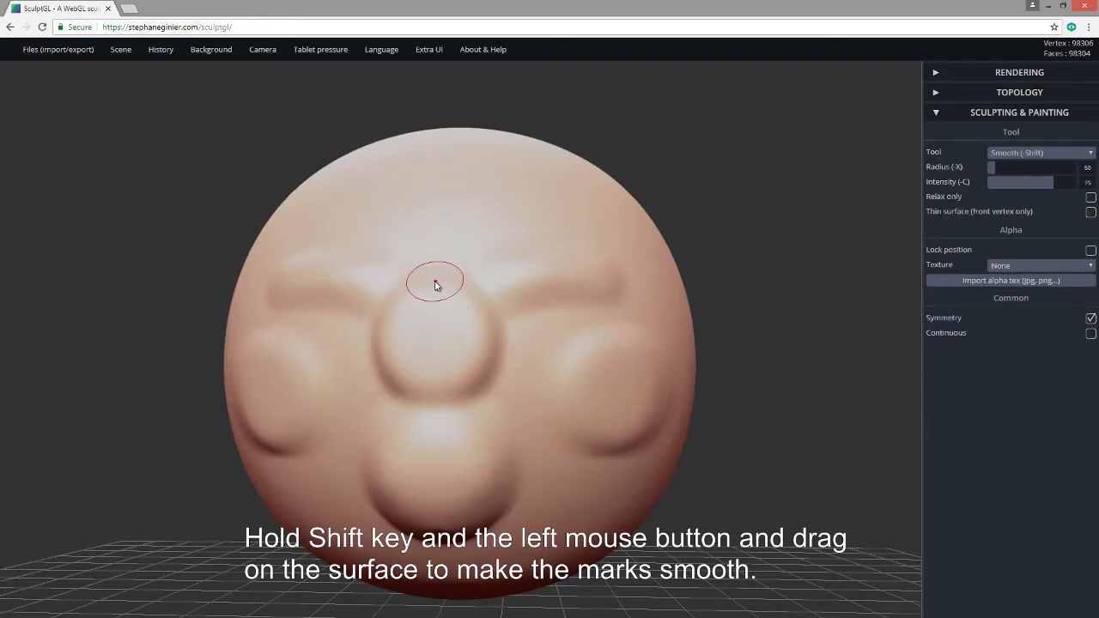
shift+drag(438, 283, 436, 279)
mouse_move(489, 338)
shift+mouse_down()
mouse_move(442, 409)
mouse_move(683, 468)
shift+mouse_up()
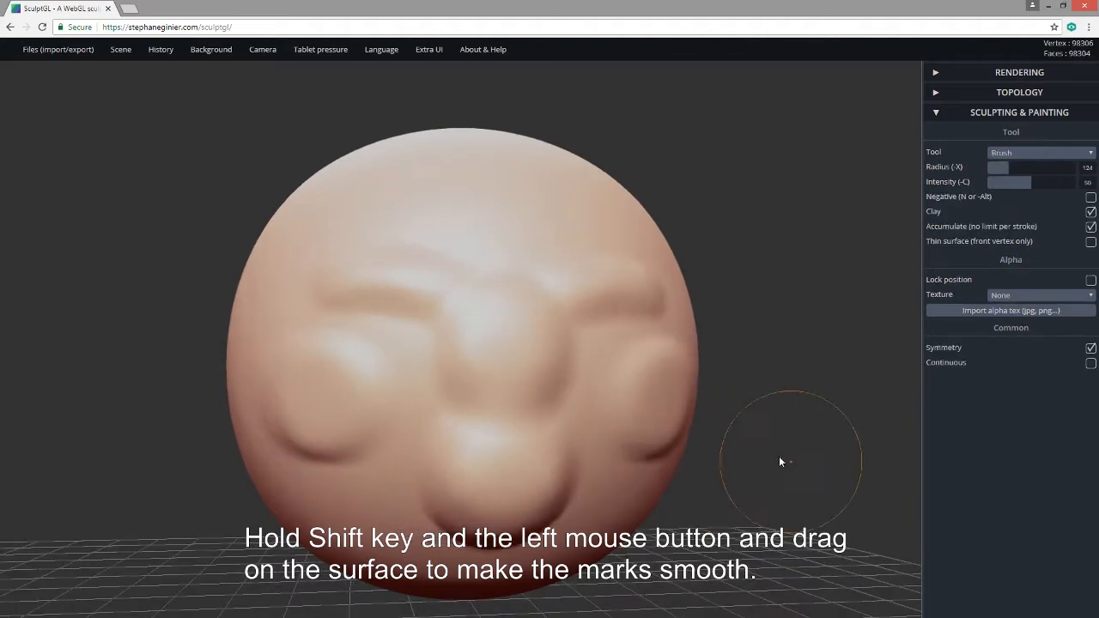
key(shift)
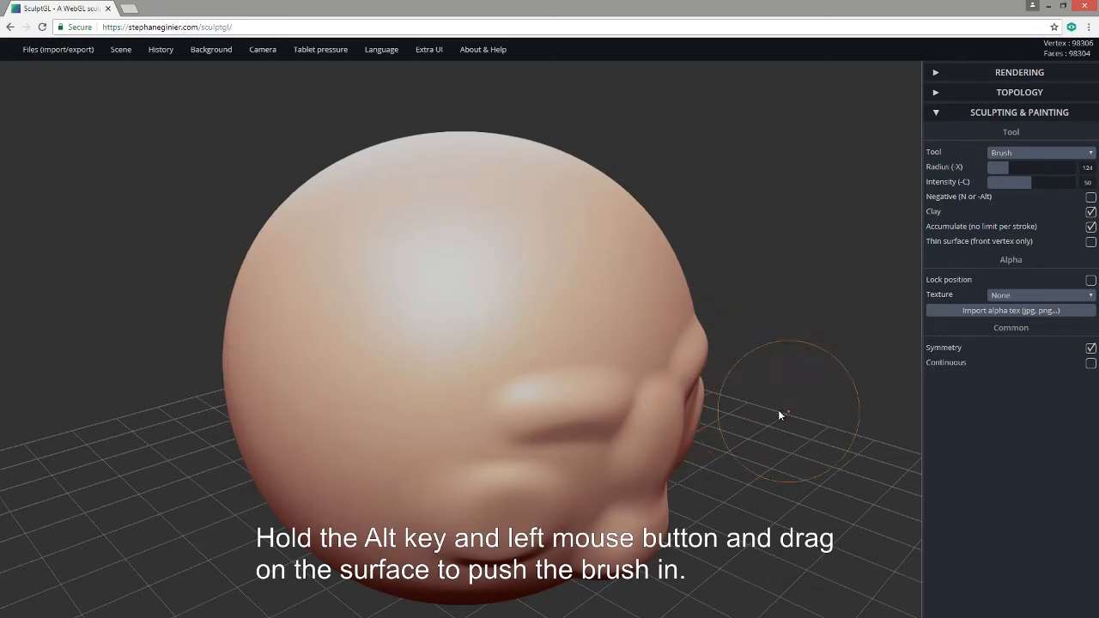
Push eye sockets into both sides of the face, then undo the strokes.
mouse_move(779, 412)
mouse_down()
mouse_move(685, 369)
mouse_move(632, 376)
mouse_move(659, 391)
mouse_move(631, 366)
mouse_move(650, 373)
mouse_up()
mouse_move(795, 421)
mouse_down()
mouse_move(521, 426)
mouse_move(756, 426)
mouse_up()
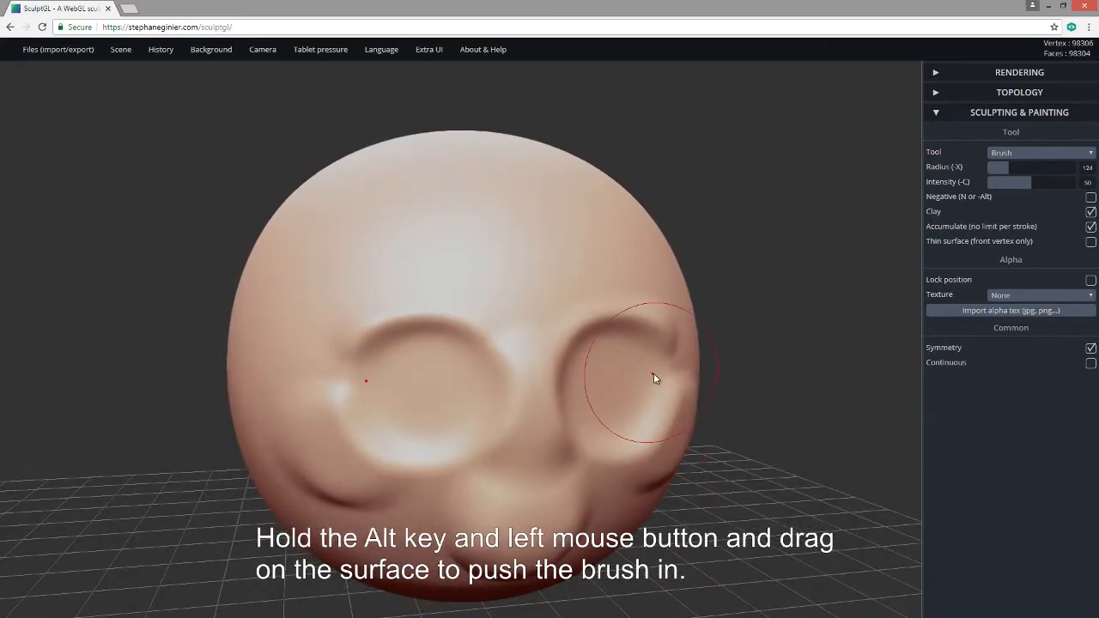
key(ctrl)
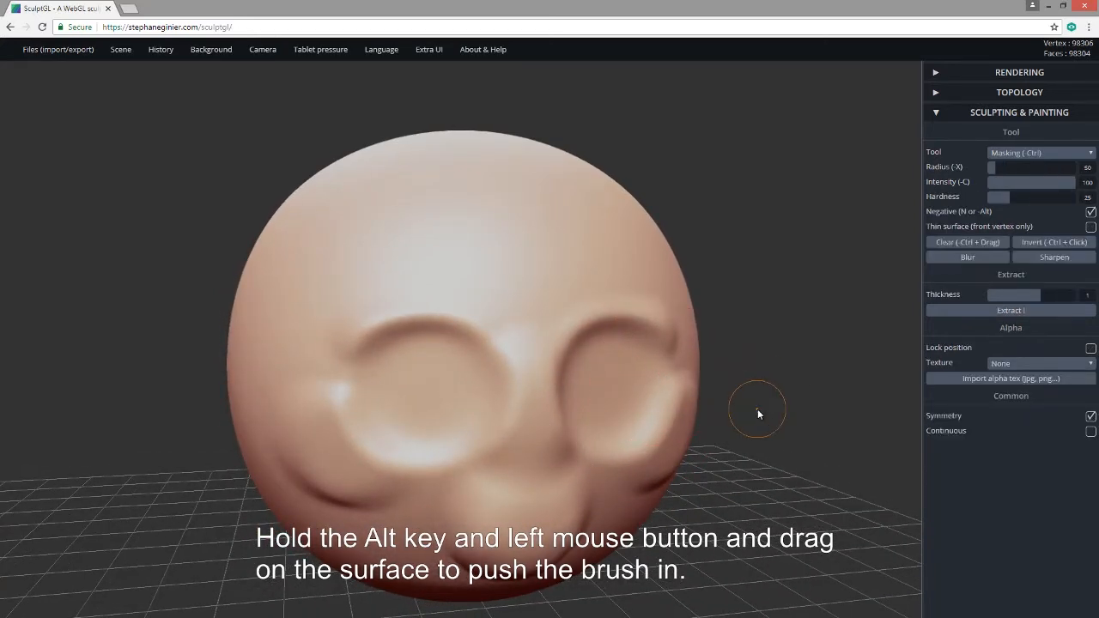
key(ctrl+z)
key(ctrl+z)
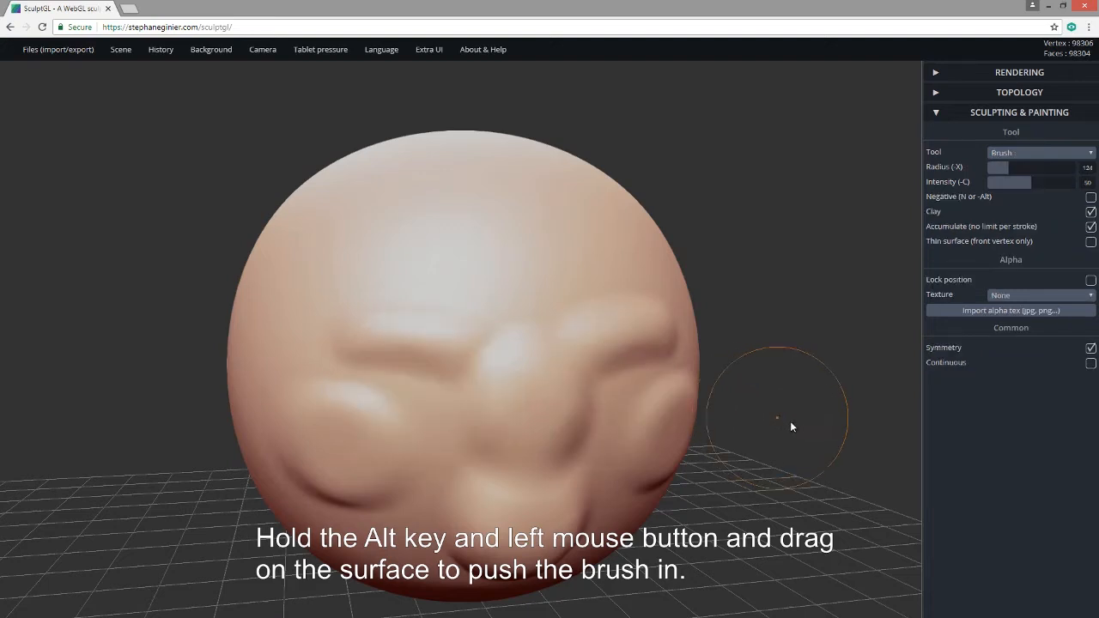
Set brush radius to 69, carve deeper symmetric eye sockets, and smooth them and the brow creases.
drag(792, 427, 667, 395)
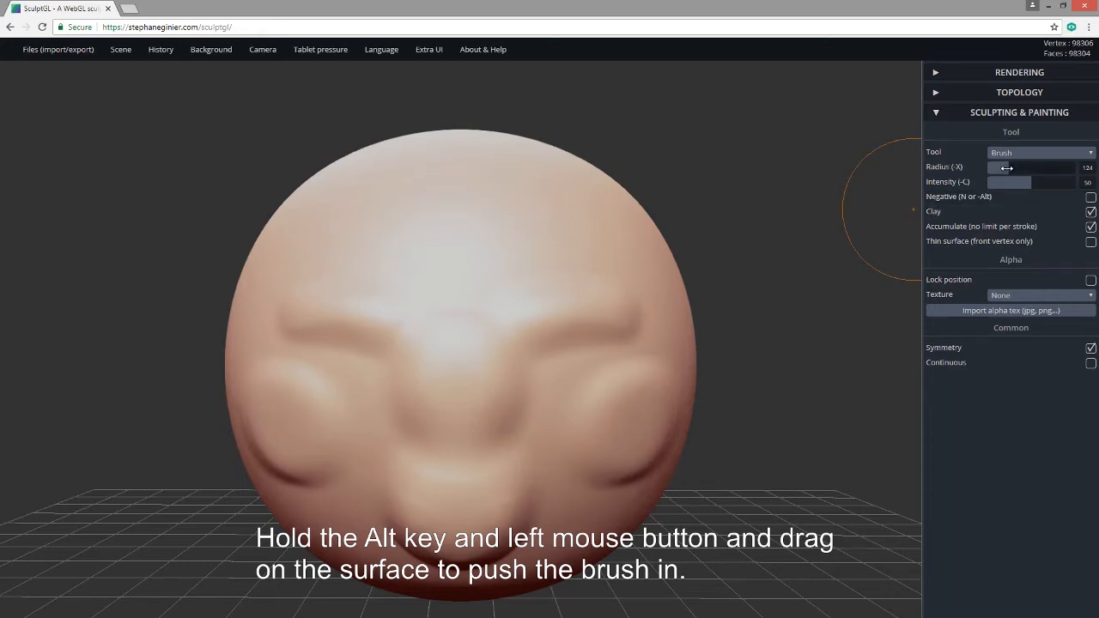
drag(1006, 167, 998, 170)
mouse_move(555, 384)
alt+mouse_down()
mouse_move(564, 394)
mouse_move(560, 381)
alt+mouse_up()
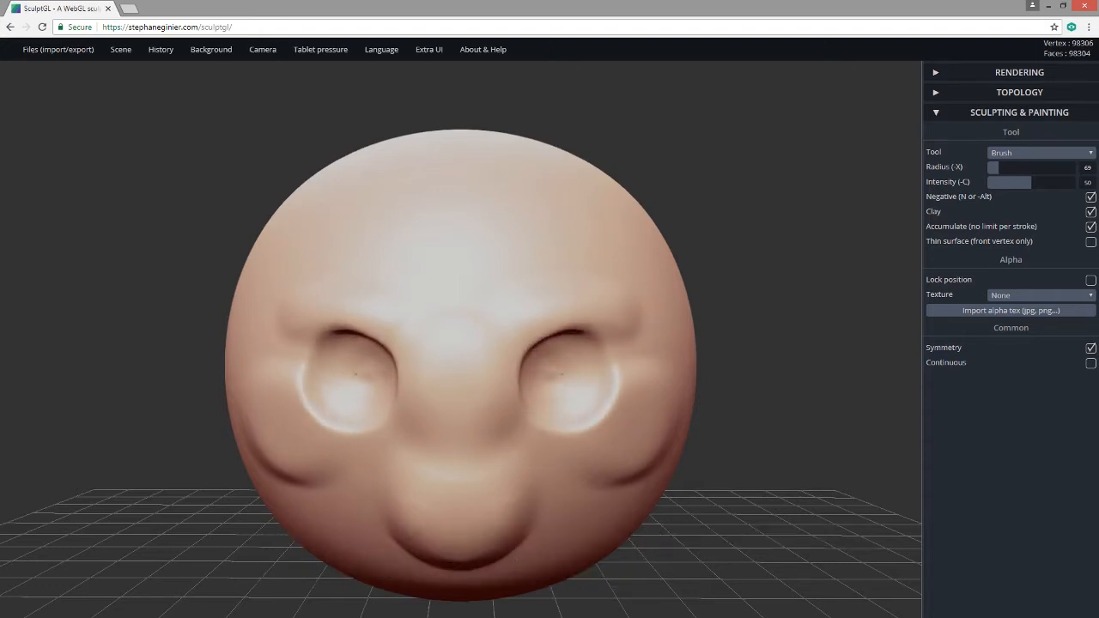
mouse_move(735, 363)
mouse_down()
mouse_move(533, 369)
mouse_move(606, 355)
mouse_move(744, 360)
mouse_up()
key(shift)
mouse_move(391, 339)
shift+mouse_down()
mouse_move(382, 361)
mouse_move(364, 337)
mouse_move(340, 343)
mouse_move(395, 375)
shift+mouse_up()
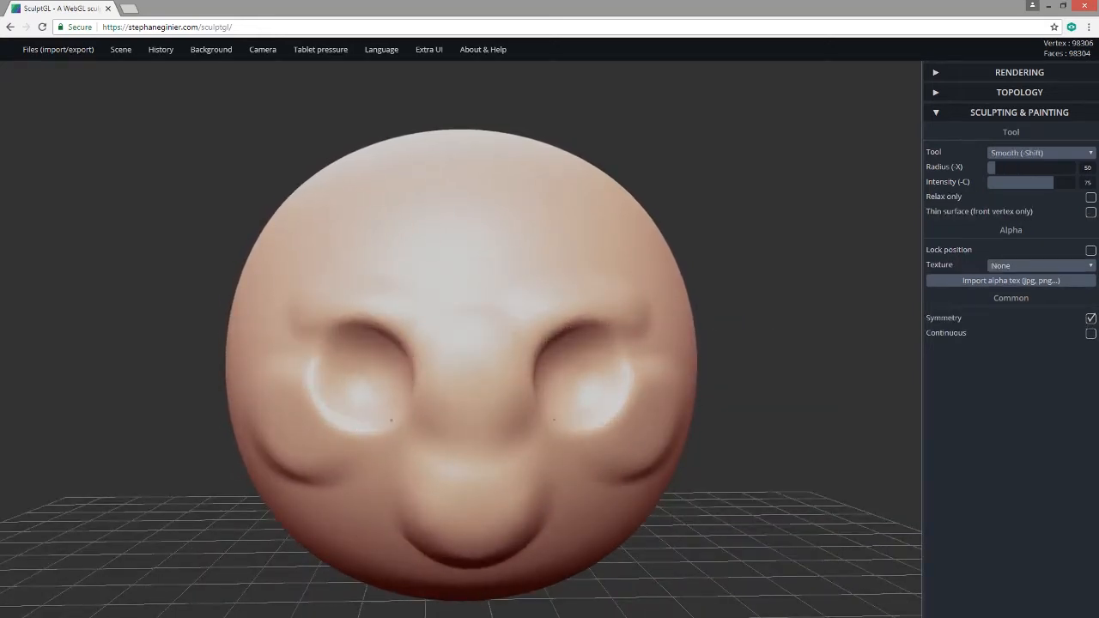
Build a rounded nose between the eye sockets.
shift+drag(582, 434, 600, 364)
drag(766, 436, 809, 434)
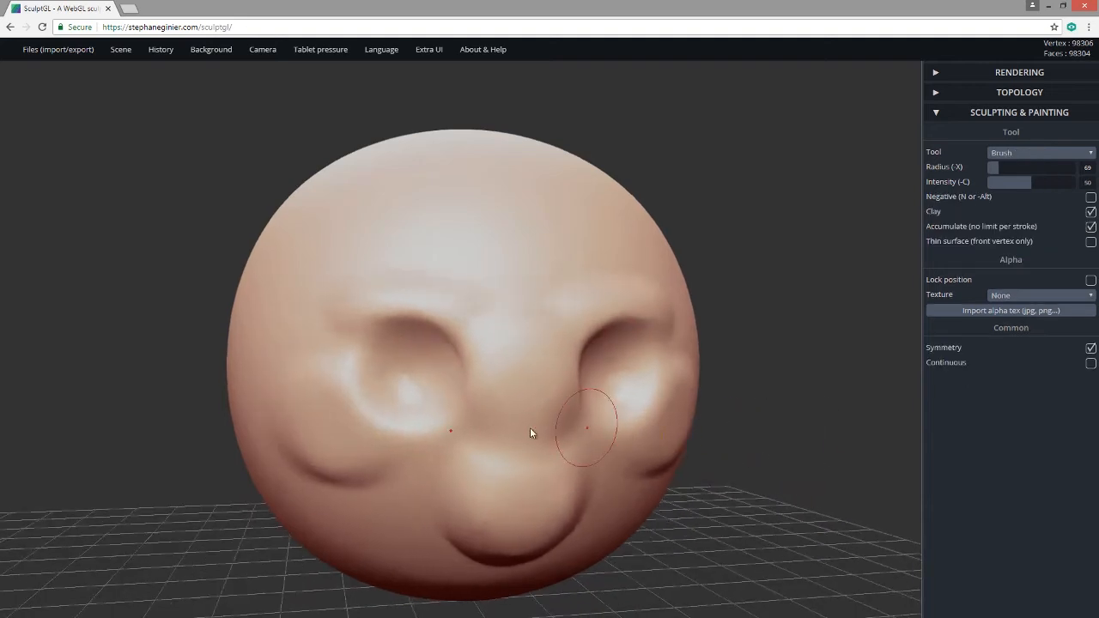
mouse_move(518, 415)
mouse_down()
mouse_move(522, 406)
mouse_move(525, 421)
mouse_move(538, 416)
mouse_move(531, 407)
mouse_move(543, 420)
mouse_move(547, 367)
mouse_move(559, 436)
mouse_move(531, 423)
mouse_move(522, 376)
mouse_up()
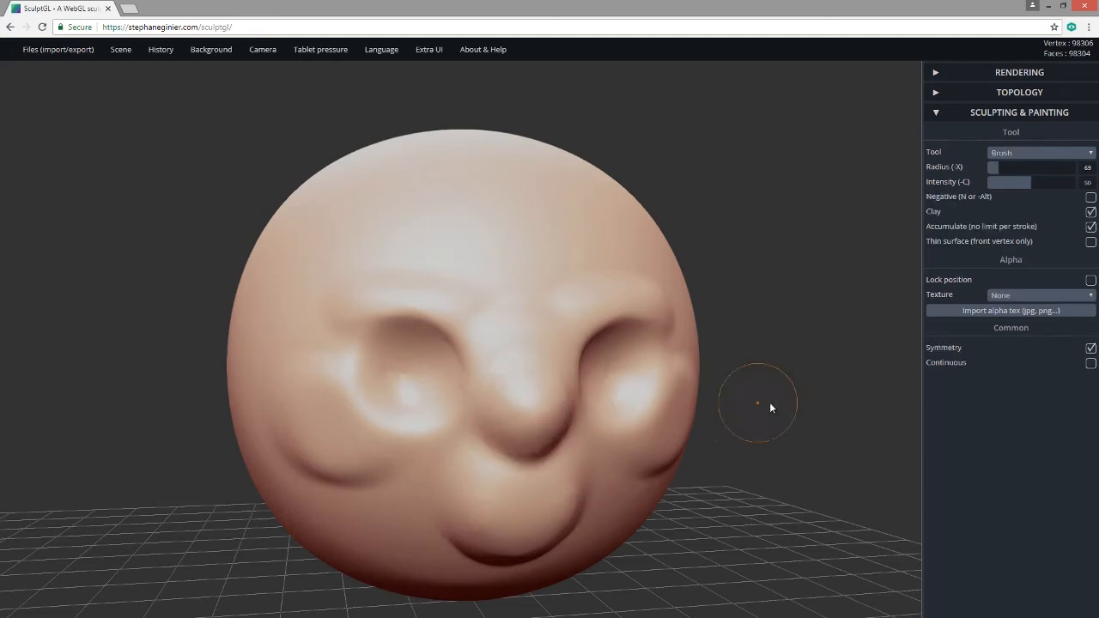
mouse_move(769, 403)
mouse_down()
mouse_move(700, 378)
mouse_move(718, 417)
mouse_up()
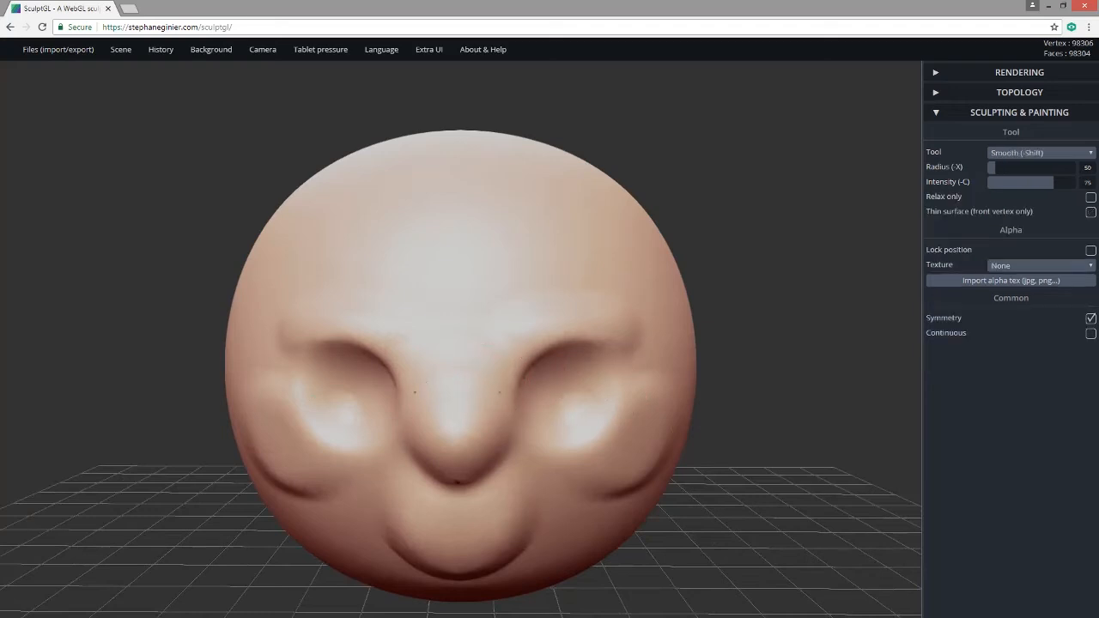
mouse_move(717, 508)
mouse_down()
mouse_move(675, 478)
mouse_move(610, 478)
mouse_move(695, 473)
mouse_up()
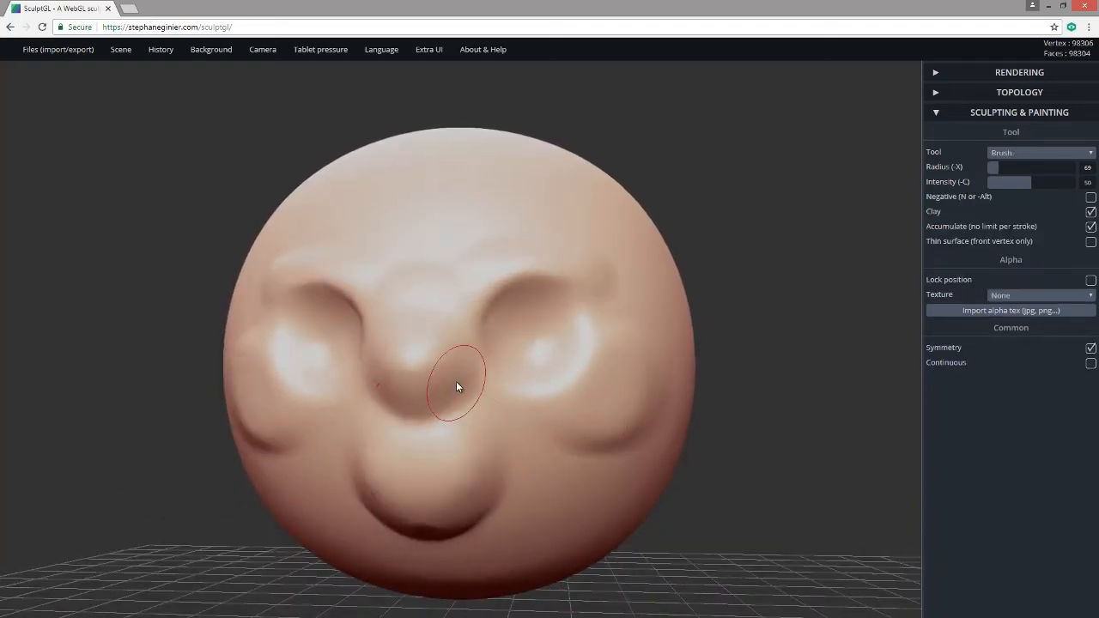
Shape nostril bulges at the nose tip and press nostril holes using a smaller brush radius.
drag(459, 385, 462, 386)
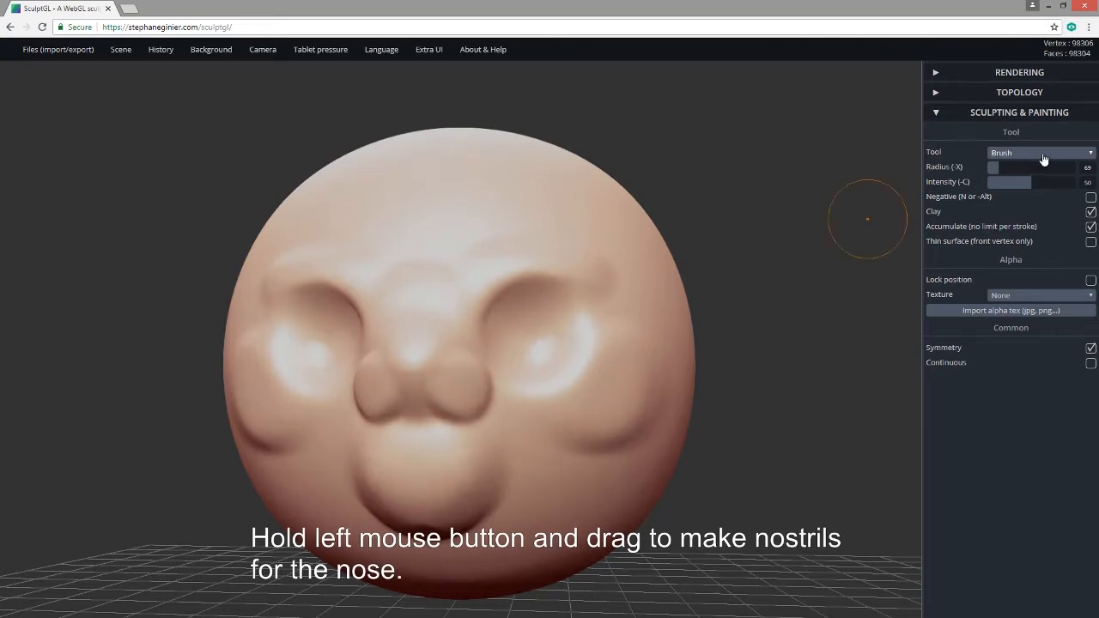
drag(1005, 167, 992, 170)
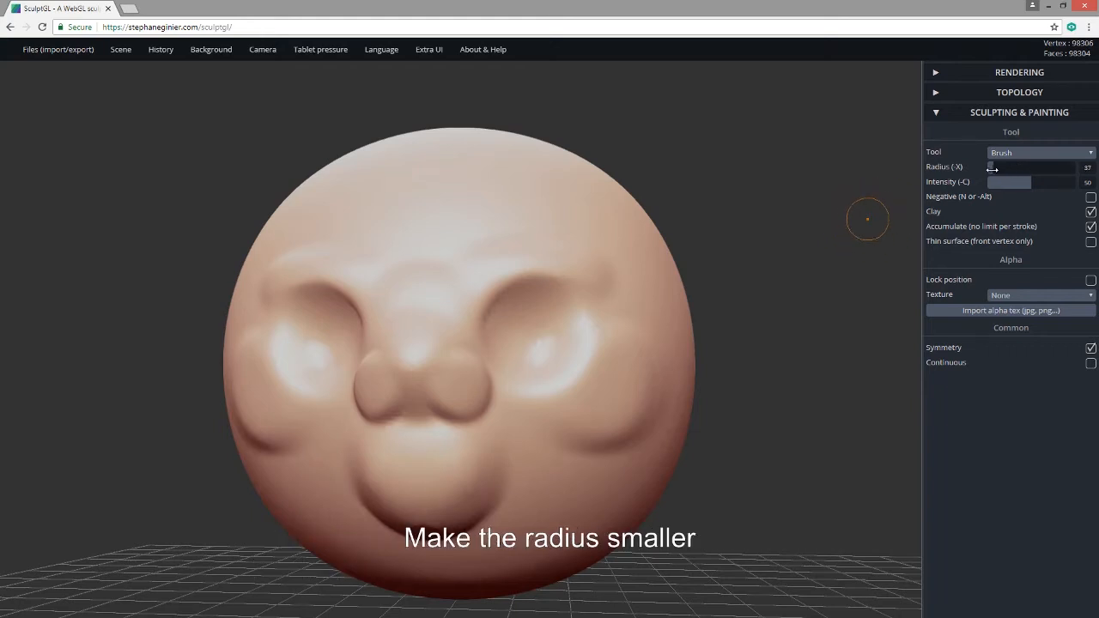
drag(803, 371, 817, 353)
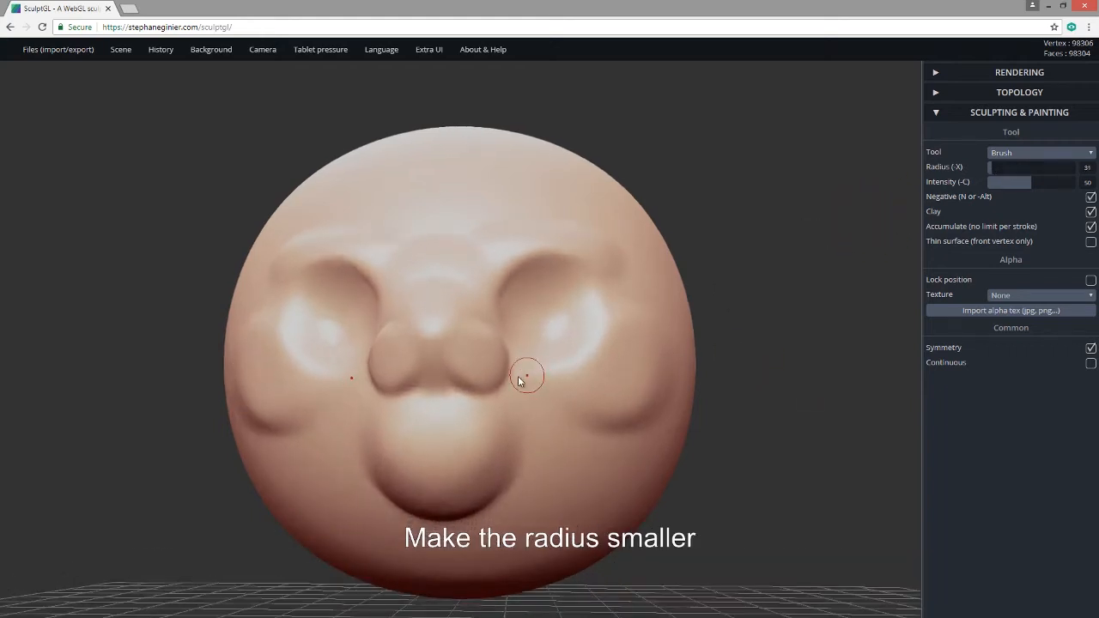
alt+drag(468, 369, 458, 367)
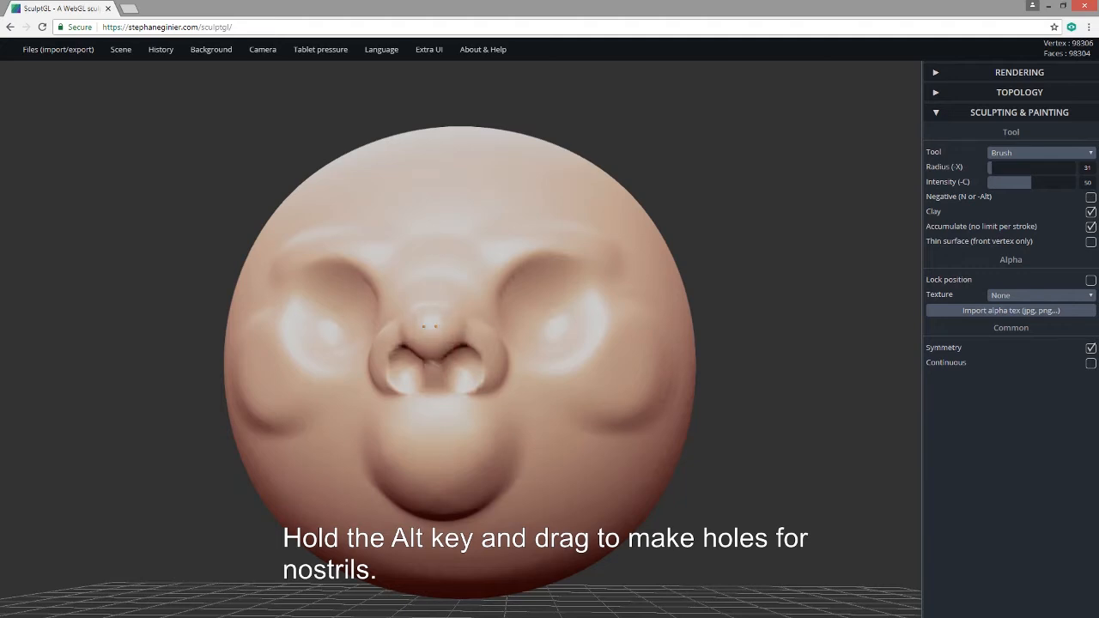
Smooth and soften the nostrils.
drag(726, 392, 725, 422)
shift+drag(472, 405, 475, 430)
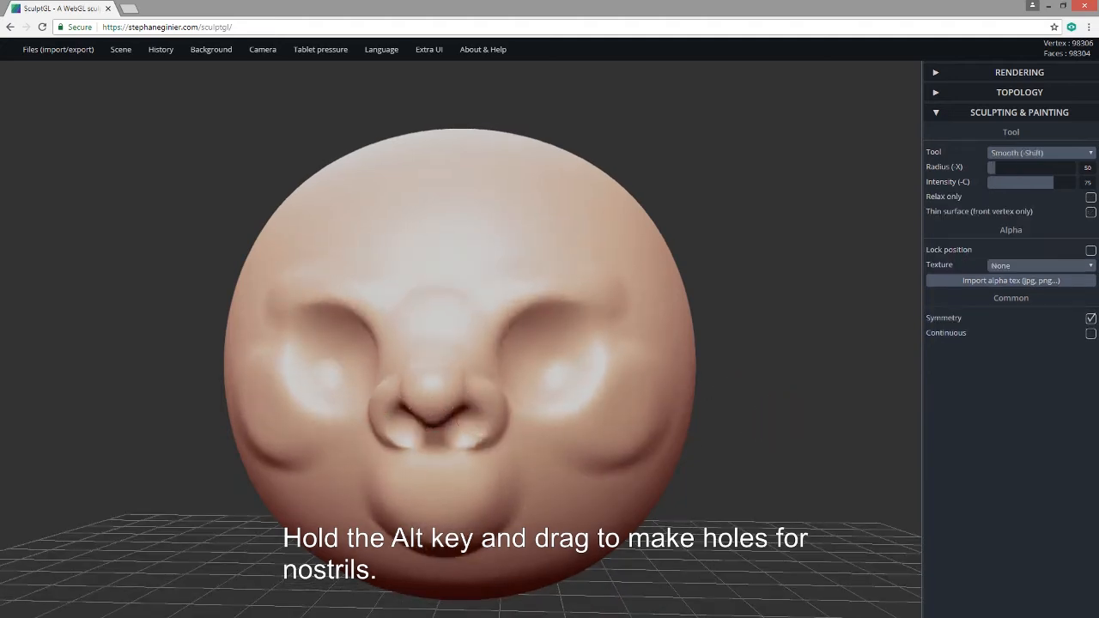
drag(703, 436, 538, 395)
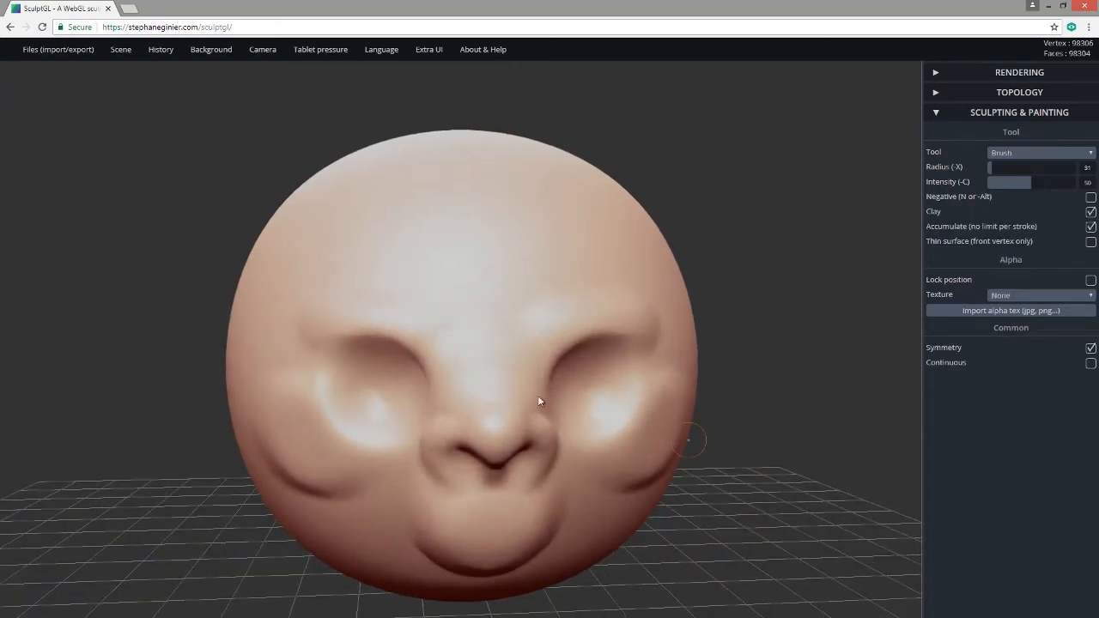
Raise a ridge down the nose bridge toward the brow and smooth it.
drag(488, 343, 496, 417)
mouse_move(491, 330)
mouse_down()
mouse_move(492, 436)
mouse_move(493, 401)
mouse_up()
mouse_move(493, 326)
mouse_down()
mouse_move(496, 361)
mouse_move(510, 354)
mouse_up()
mouse_move(708, 446)
mouse_down()
mouse_move(485, 367)
mouse_move(539, 359)
mouse_move(503, 376)
mouse_move(537, 385)
mouse_move(505, 395)
mouse_move(485, 379)
mouse_move(516, 342)
mouse_move(537, 383)
mouse_up()
Press creased lower lids into both eyes and deepen the sockets slightly for a squint.
drag(684, 482, 720, 490)
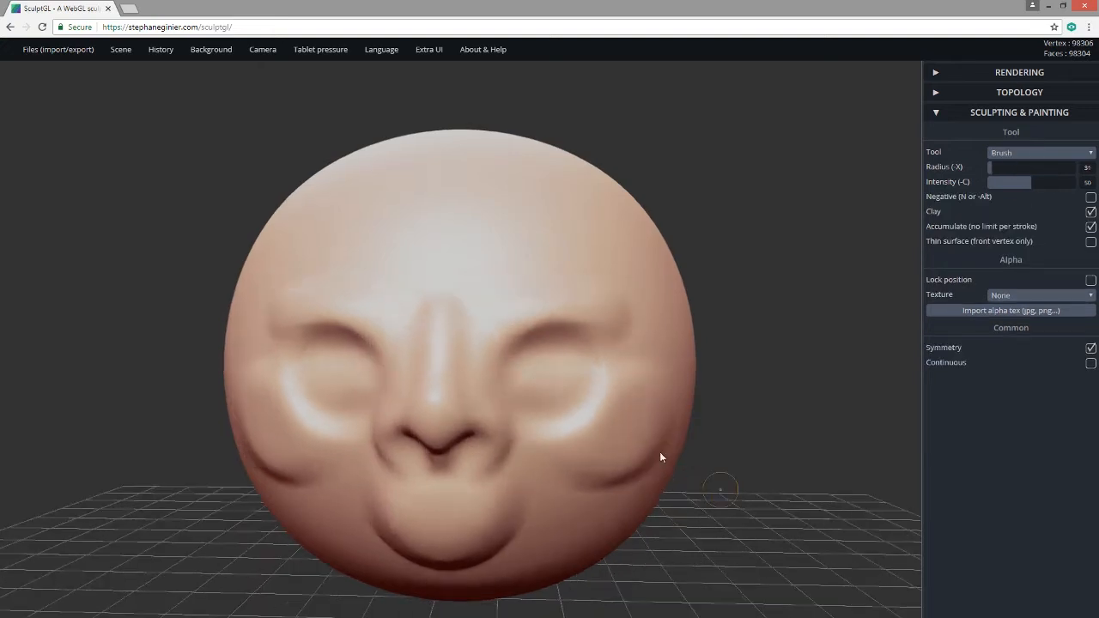
mouse_move(532, 388)
mouse_down()
mouse_move(567, 378)
mouse_move(568, 398)
mouse_move(579, 385)
mouse_up()
mouse_move(567, 391)
shift+mouse_down()
mouse_move(527, 392)
mouse_move(554, 399)
shift+mouse_up()
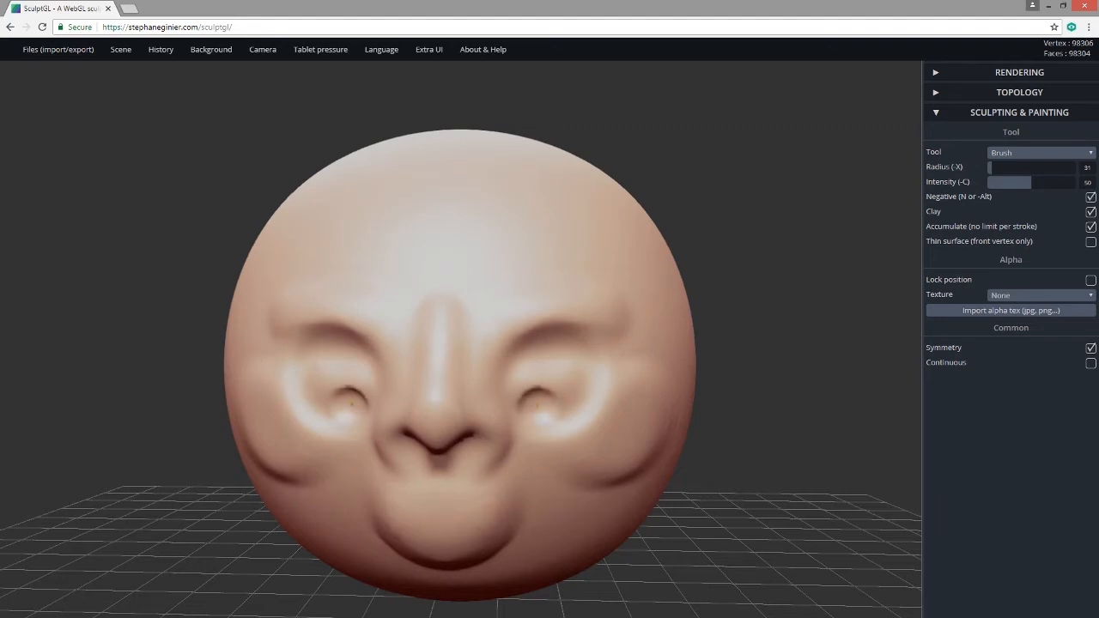
drag(537, 401, 532, 409)
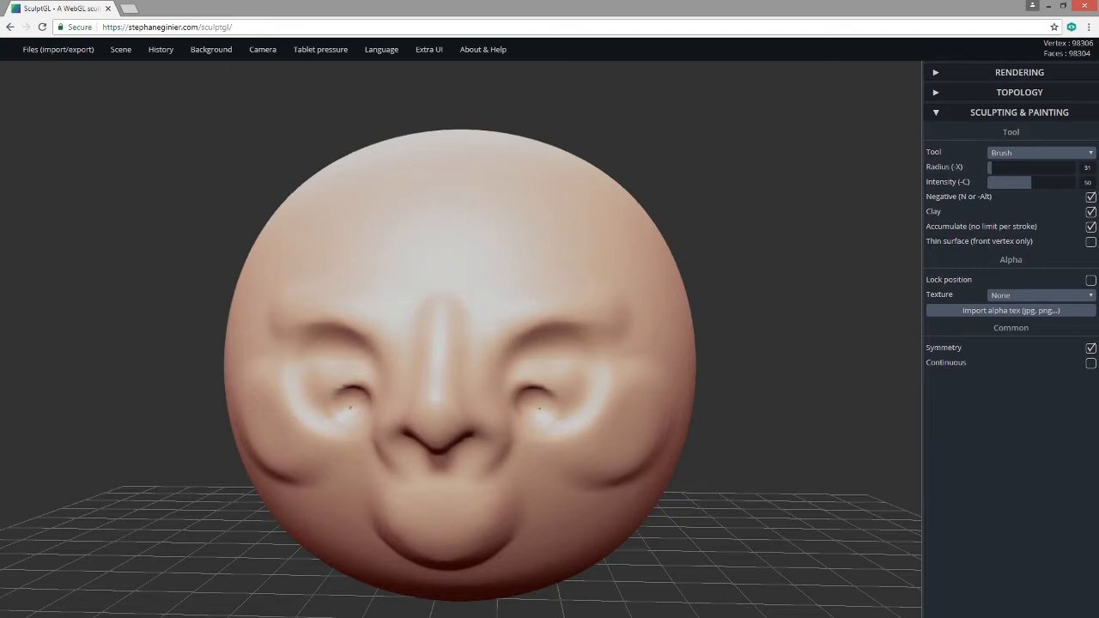
With Negative off, raise the upper lip, then carve and soften the mouth line.
key(n)
mouse_move(675, 503)
mouse_down()
mouse_move(787, 502)
mouse_move(724, 497)
mouse_up()
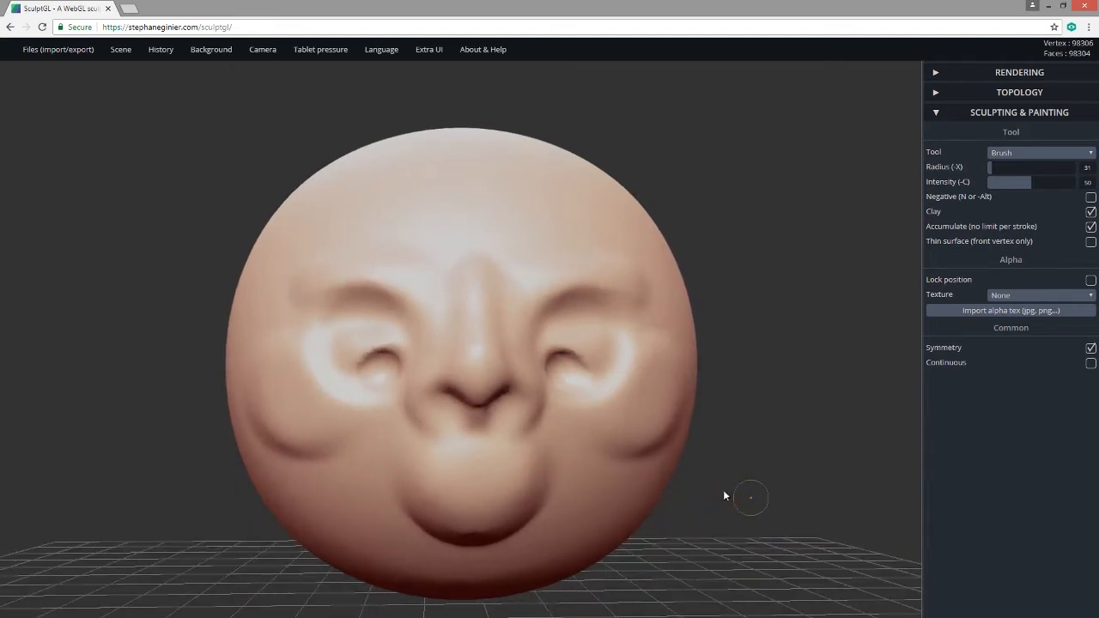
drag(554, 468, 427, 468)
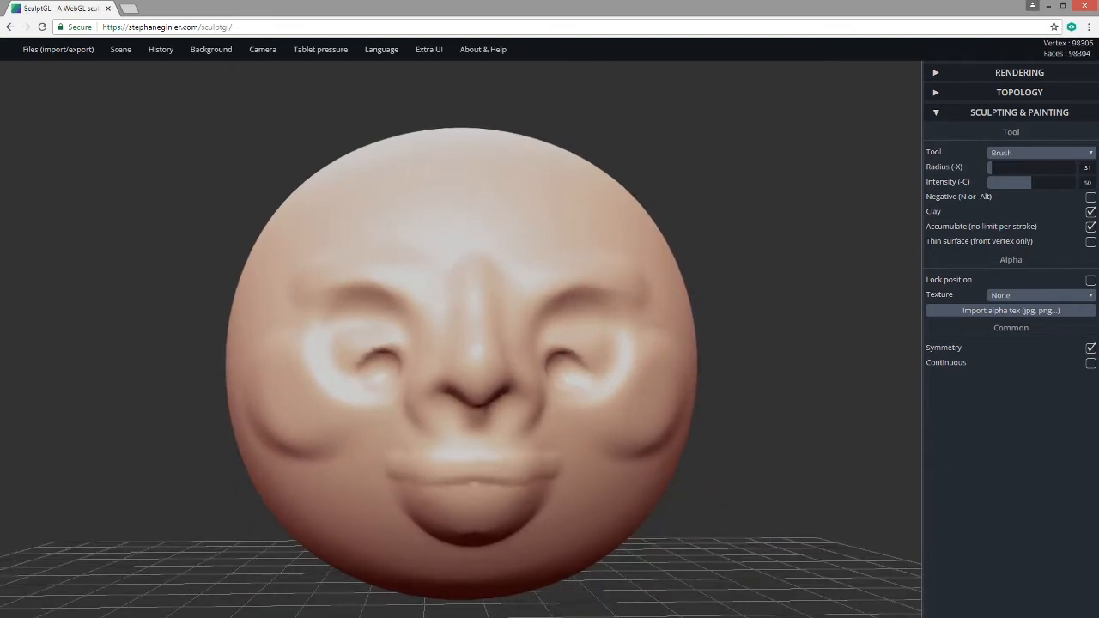
mouse_move(551, 469)
mouse_down()
mouse_move(379, 462)
mouse_move(560, 472)
mouse_up()
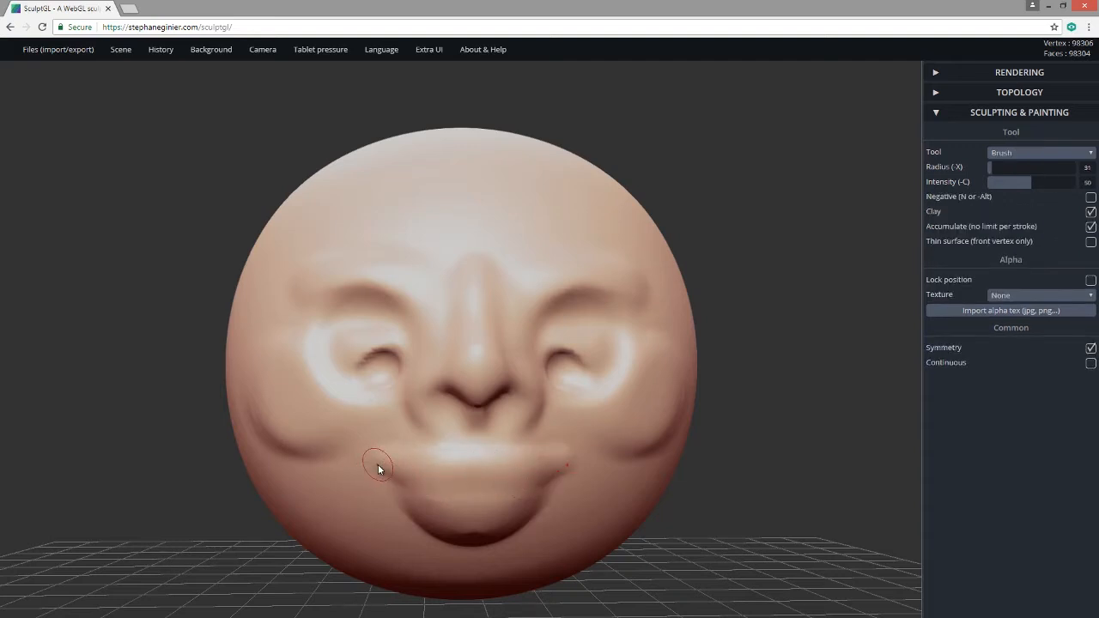
shift+drag(378, 466, 520, 474)
alt+drag(409, 492, 510, 511)
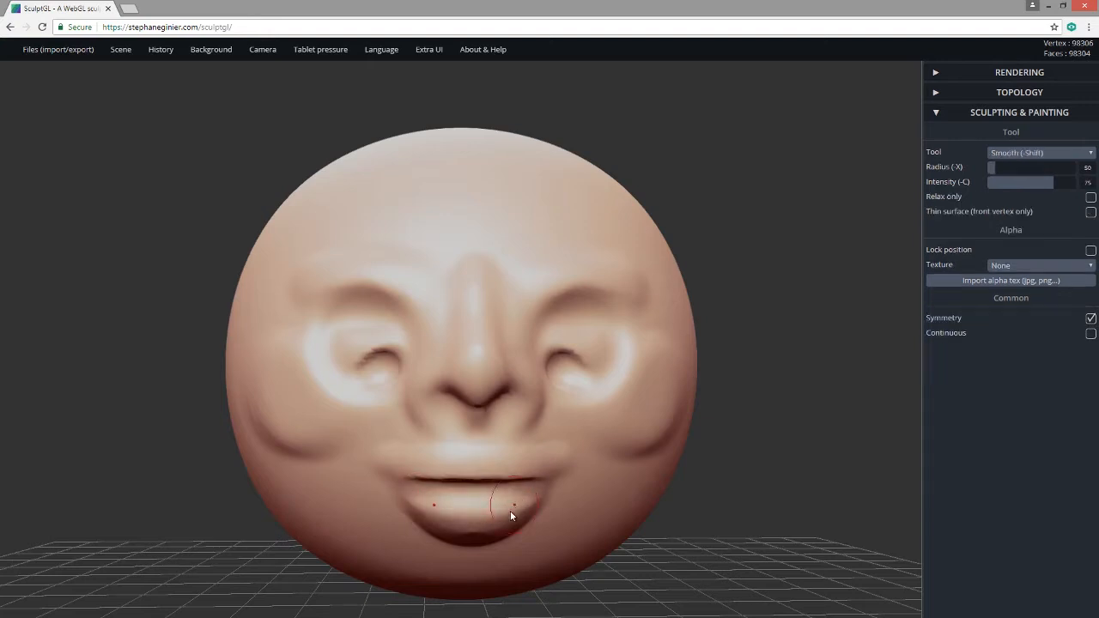
shift+drag(375, 470, 483, 479)
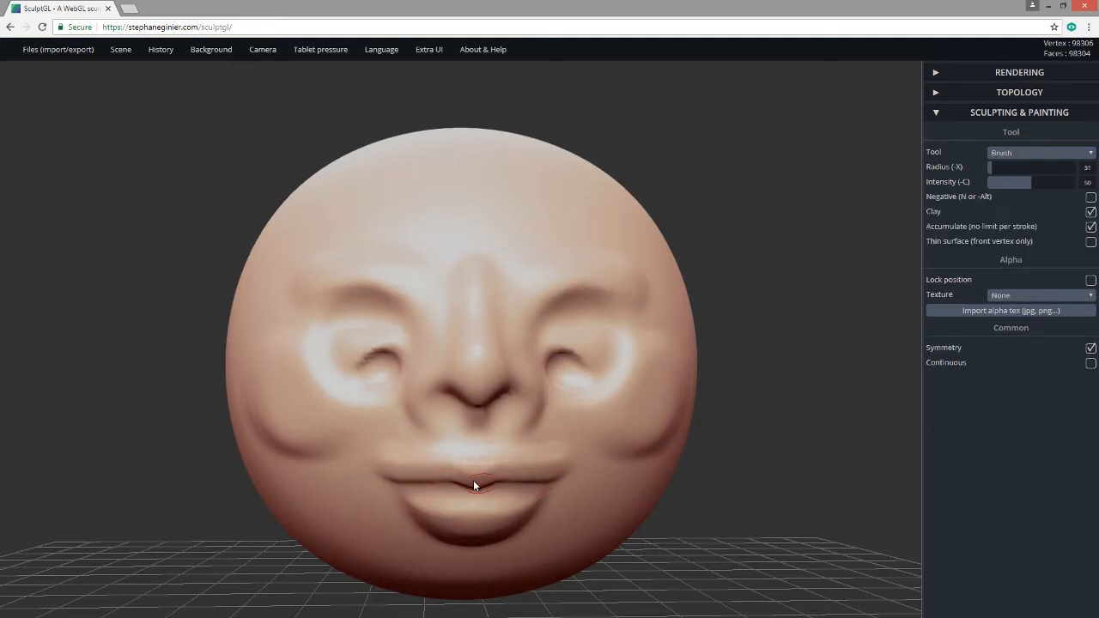
Build up the lower lip from the mouth corner and smooth the lips and eye areas.
key(shift)
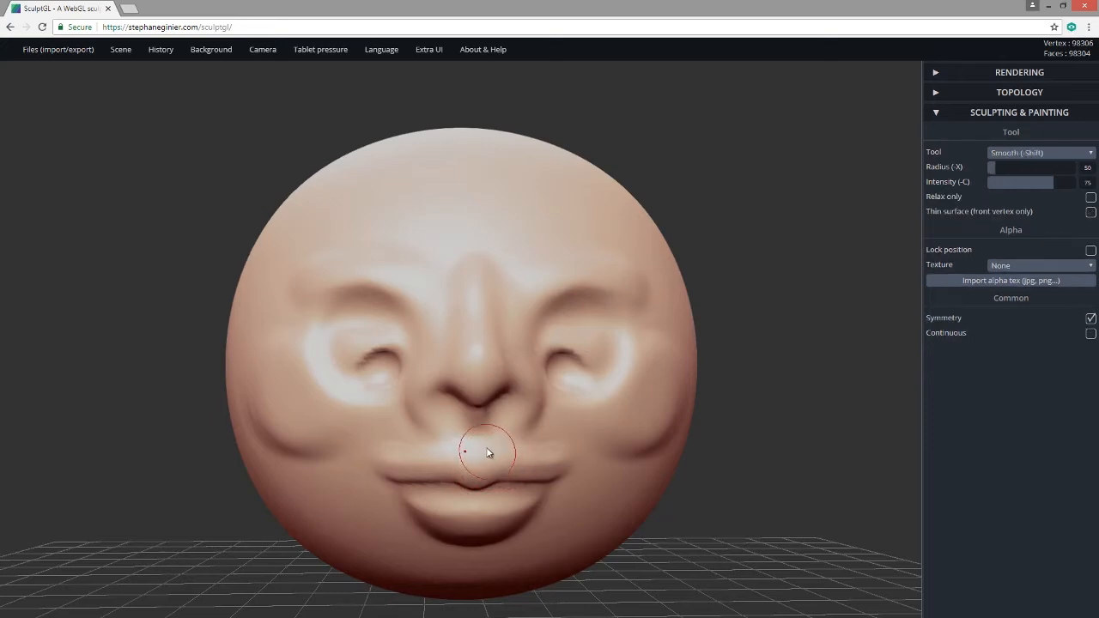
drag(476, 438, 481, 455)
key(shift)
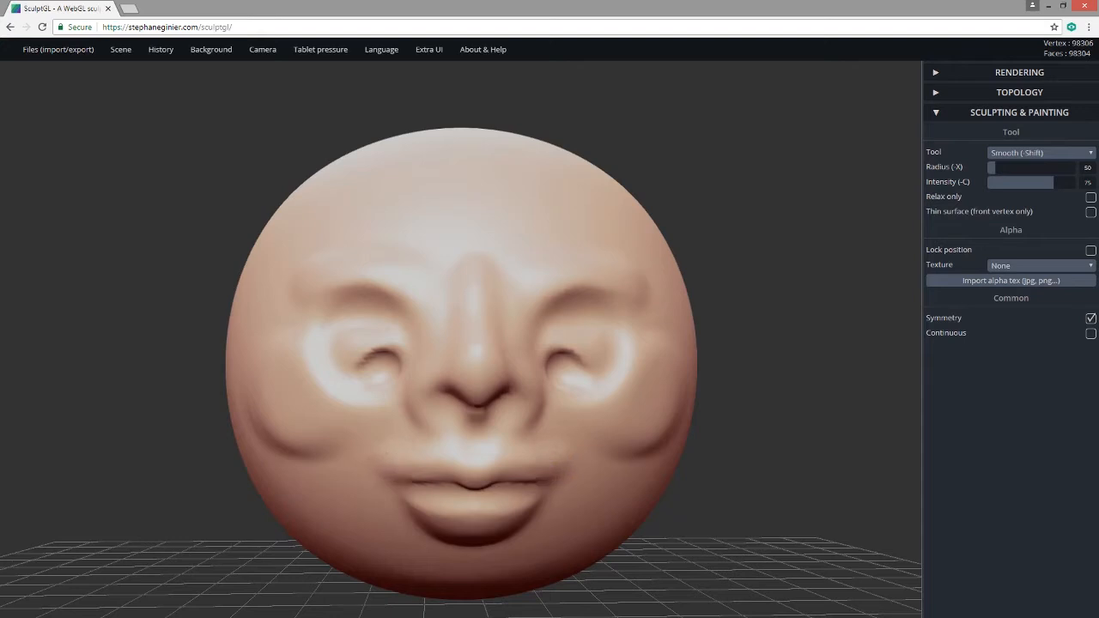
mouse_move(411, 492)
mouse_down()
mouse_move(468, 509)
mouse_move(421, 502)
mouse_move(462, 493)
mouse_up()
drag(573, 600, 555, 608)
key(shift)
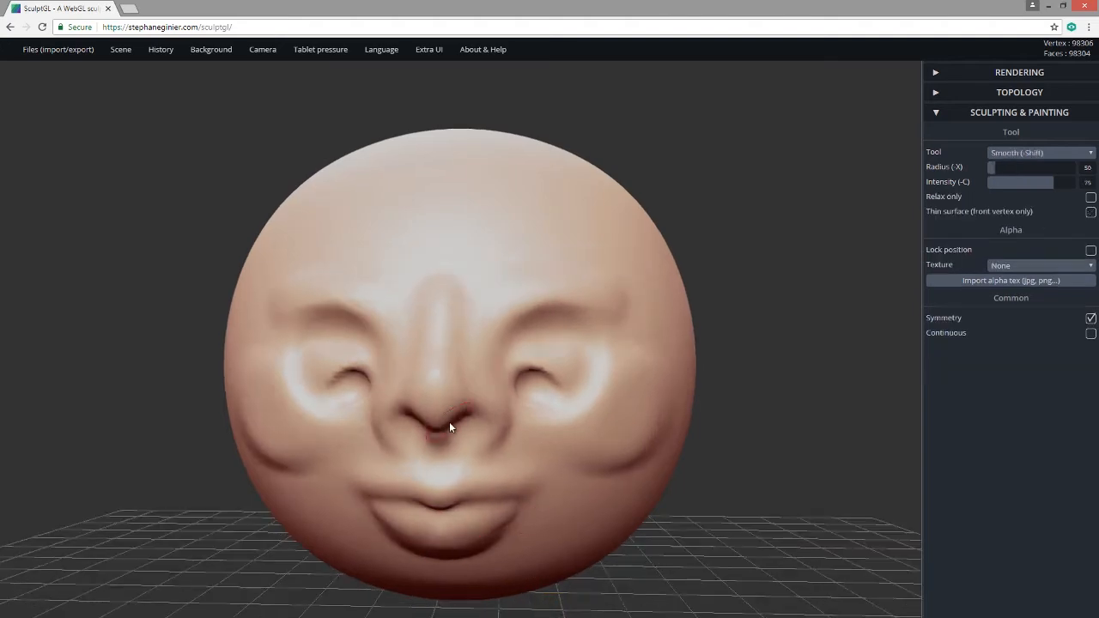
shift+drag(528, 368, 571, 442)
mouse_move(639, 537)
mouse_down()
mouse_move(717, 526)
mouse_move(632, 519)
mouse_up()
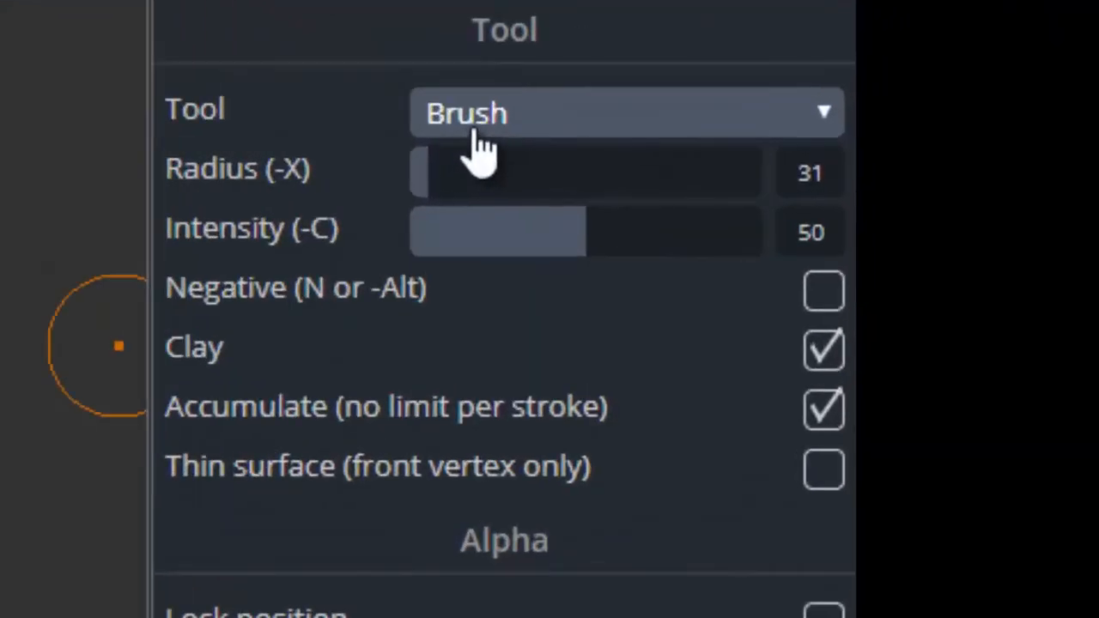
Switch to Move at radius about 297 and draw the cheeks and eye rings inward.
click(481, 120)
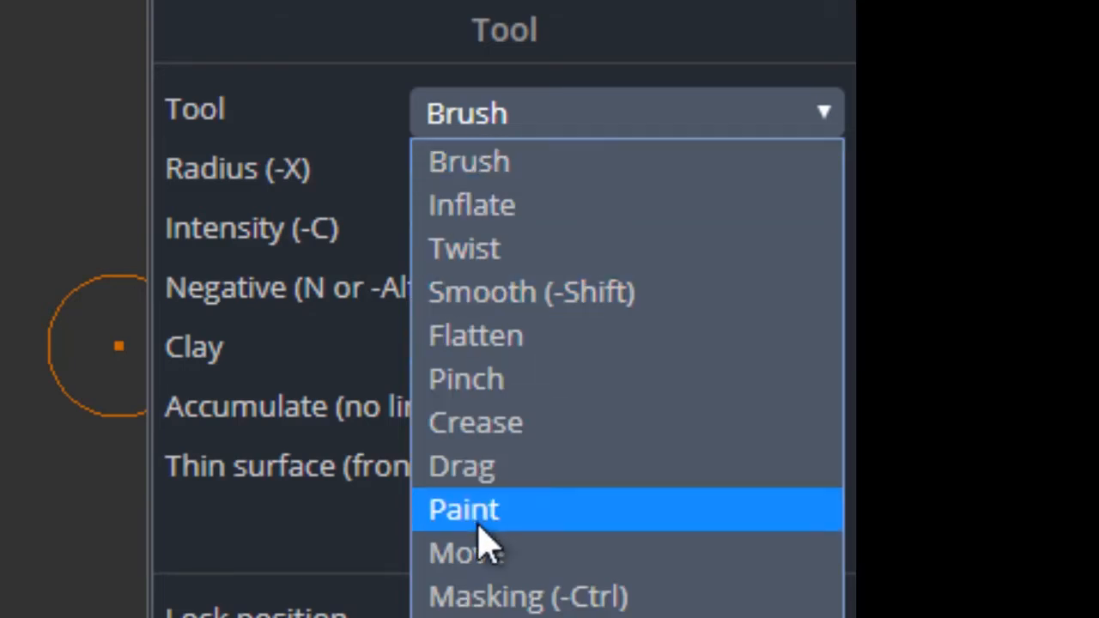
click(494, 563)
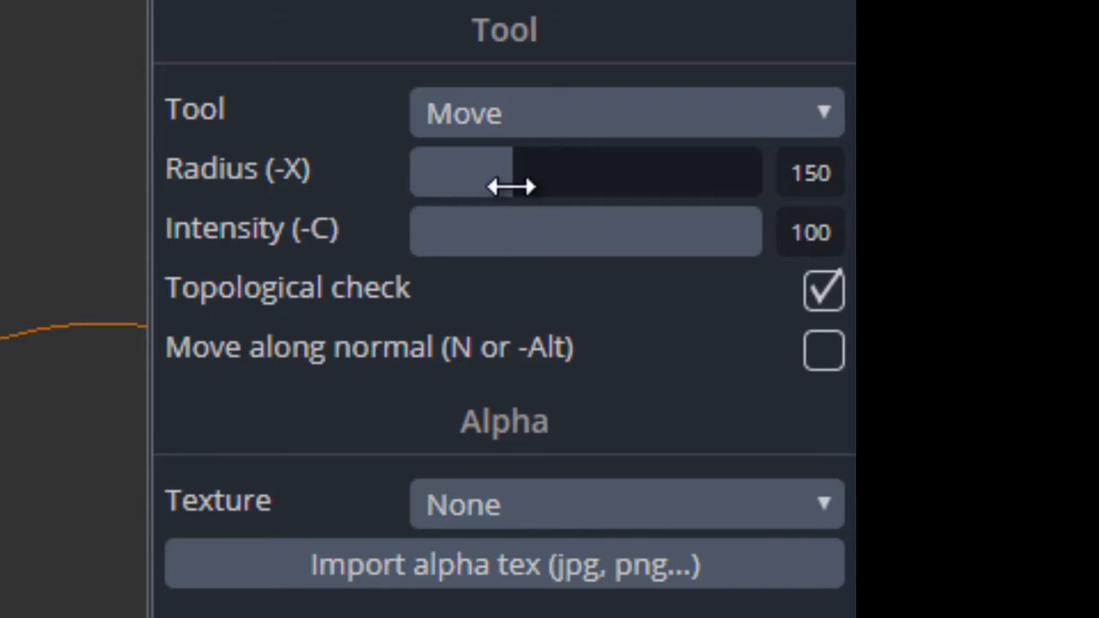
mouse_move(508, 184)
mouse_down()
mouse_move(500, 177)
mouse_move(619, 186)
mouse_up()
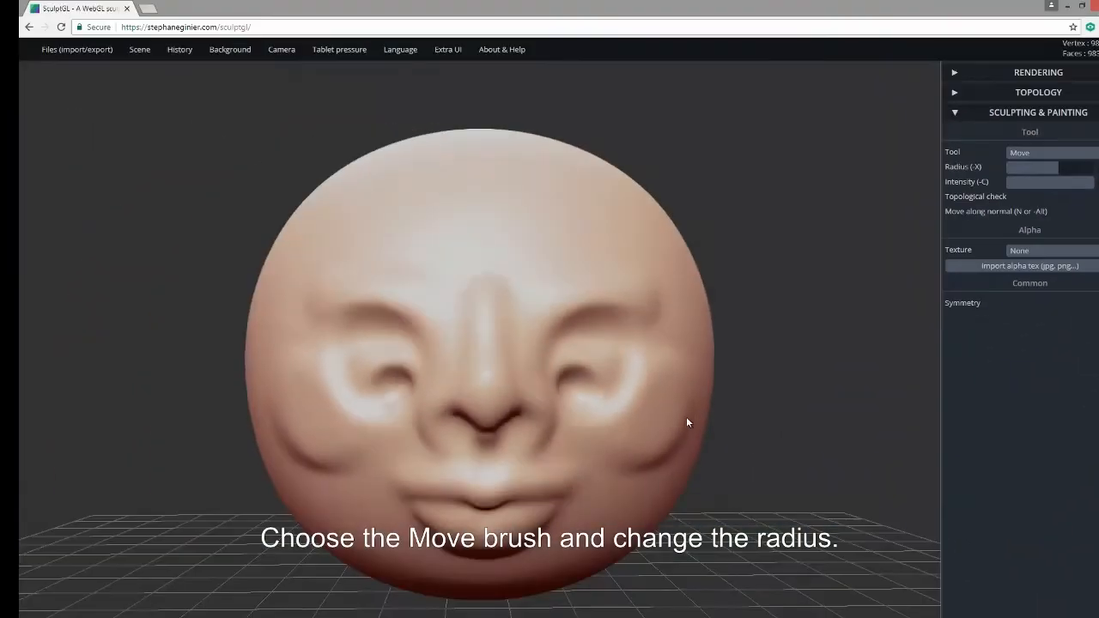
mouse_move(687, 418)
mouse_down()
mouse_move(678, 441)
mouse_move(649, 449)
mouse_move(614, 490)
mouse_up()
drag(673, 416, 660, 409)
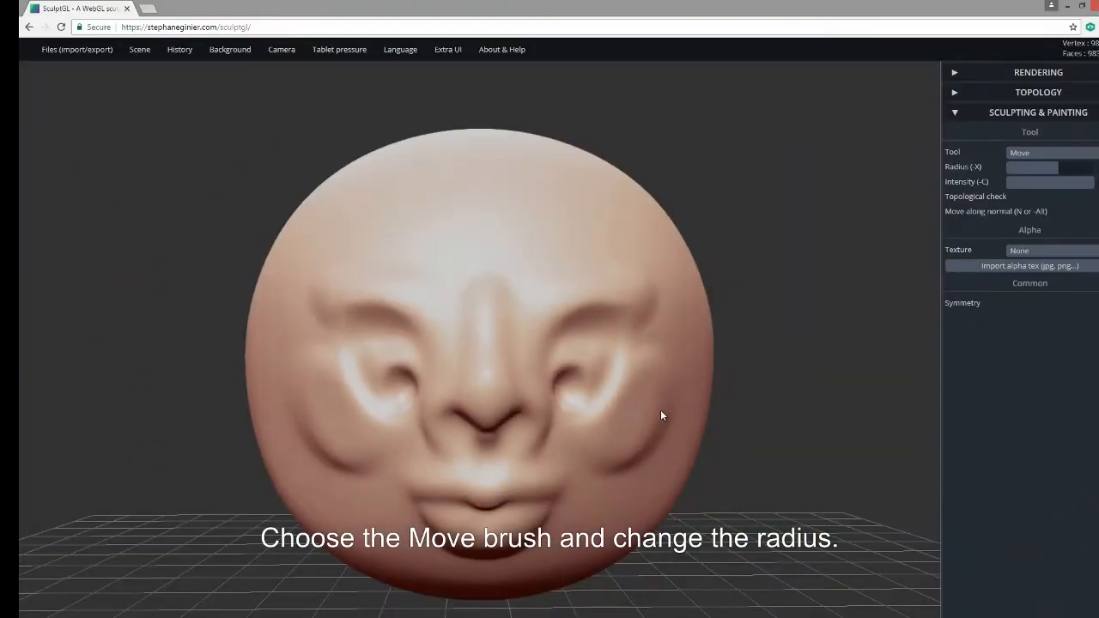
Narrow the upper head sides and pull the nose bridge and tip outward.
drag(689, 328, 684, 326)
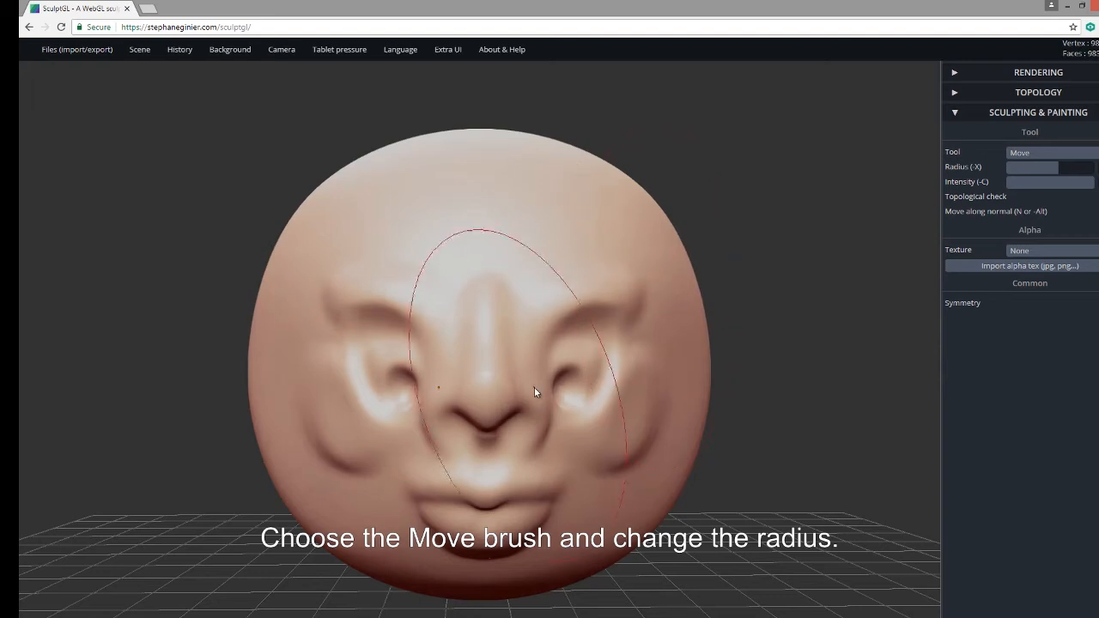
drag(712, 455, 951, 496)
drag(760, 438, 870, 446)
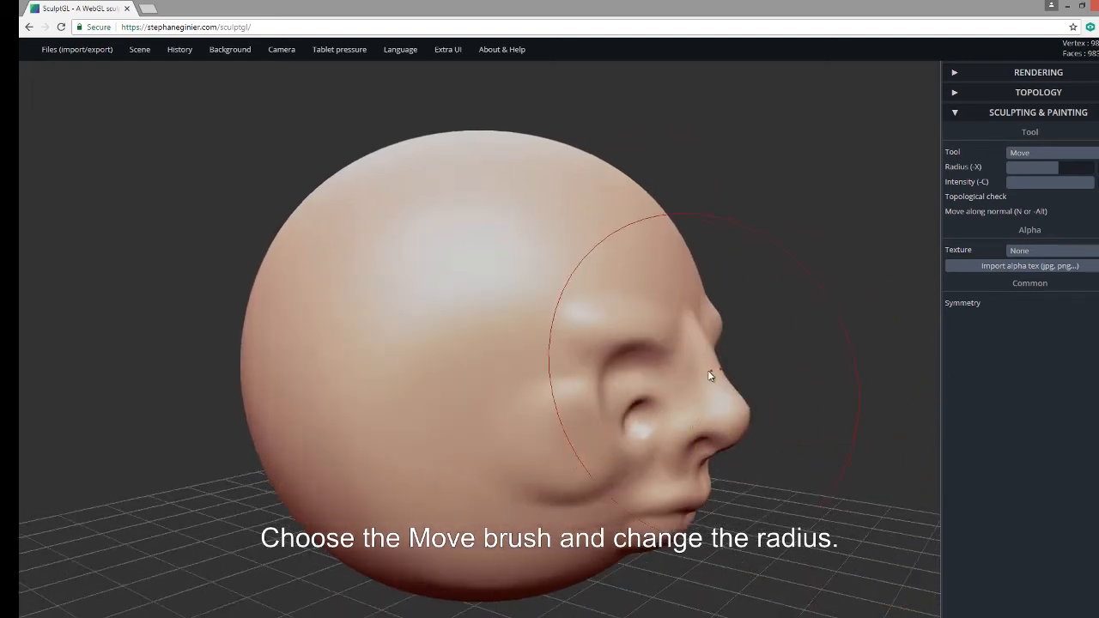
mouse_move(709, 374)
mouse_down()
mouse_move(725, 375)
mouse_move(726, 399)
mouse_move(740, 402)
mouse_up()
drag(712, 475, 714, 488)
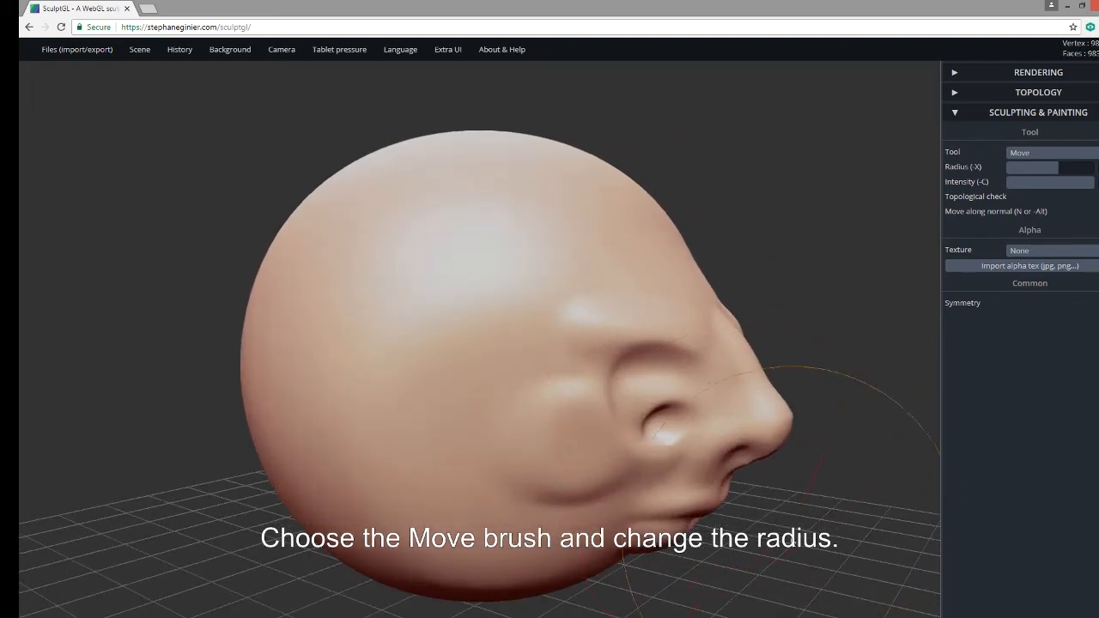
mouse_move(825, 535)
mouse_down()
mouse_move(632, 479)
mouse_move(605, 459)
mouse_up()
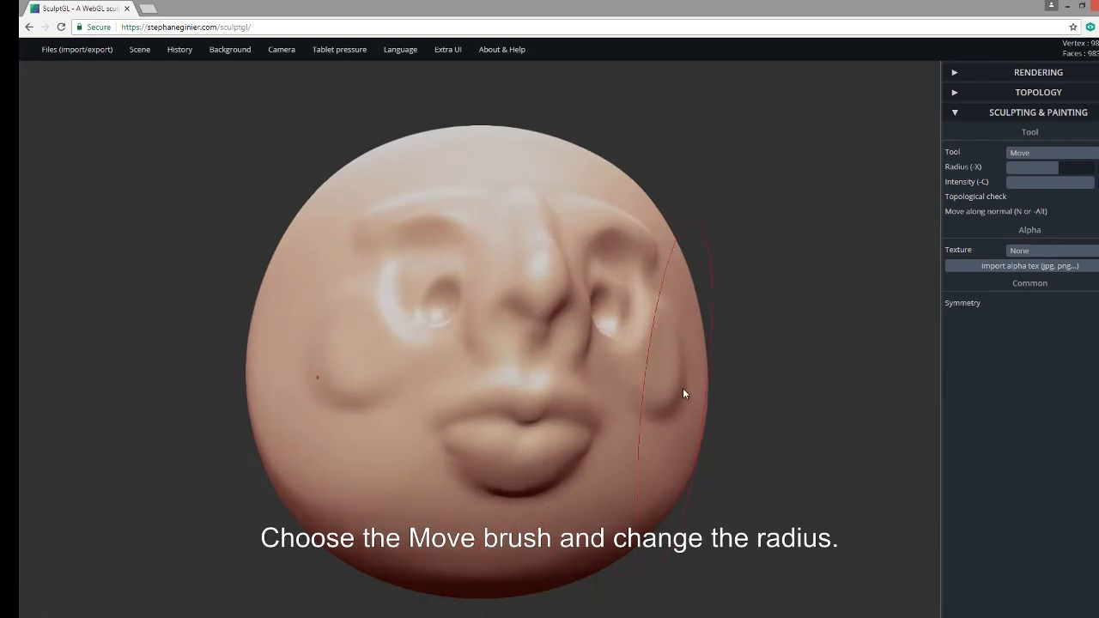
drag(747, 364, 719, 400)
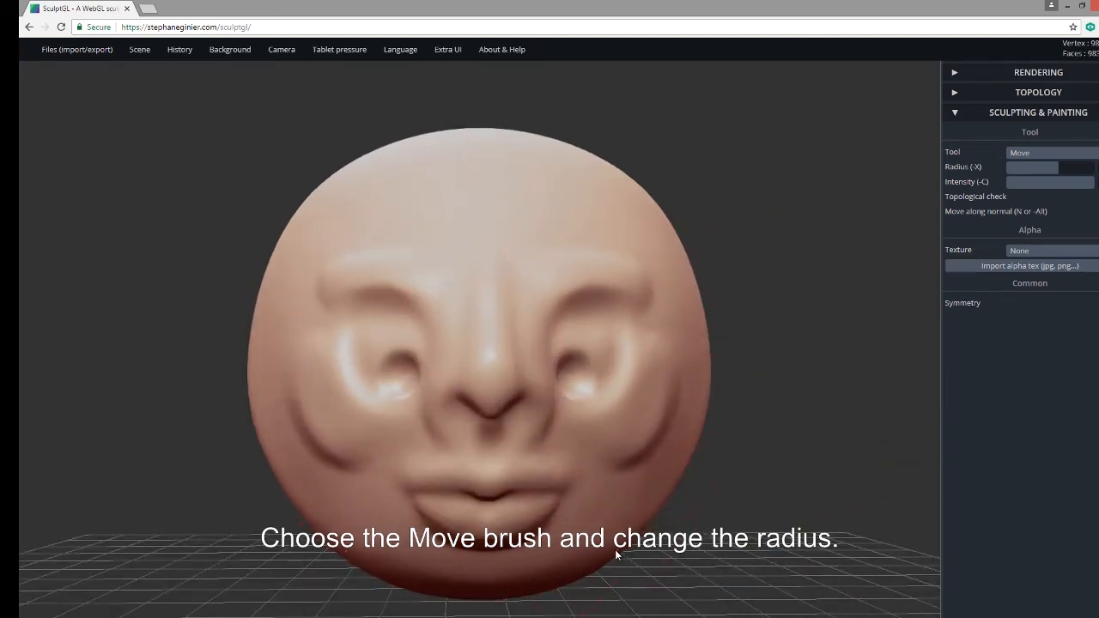
Push both sides of the head, the lower cheeks and the jaw inward.
drag(713, 435, 691, 409)
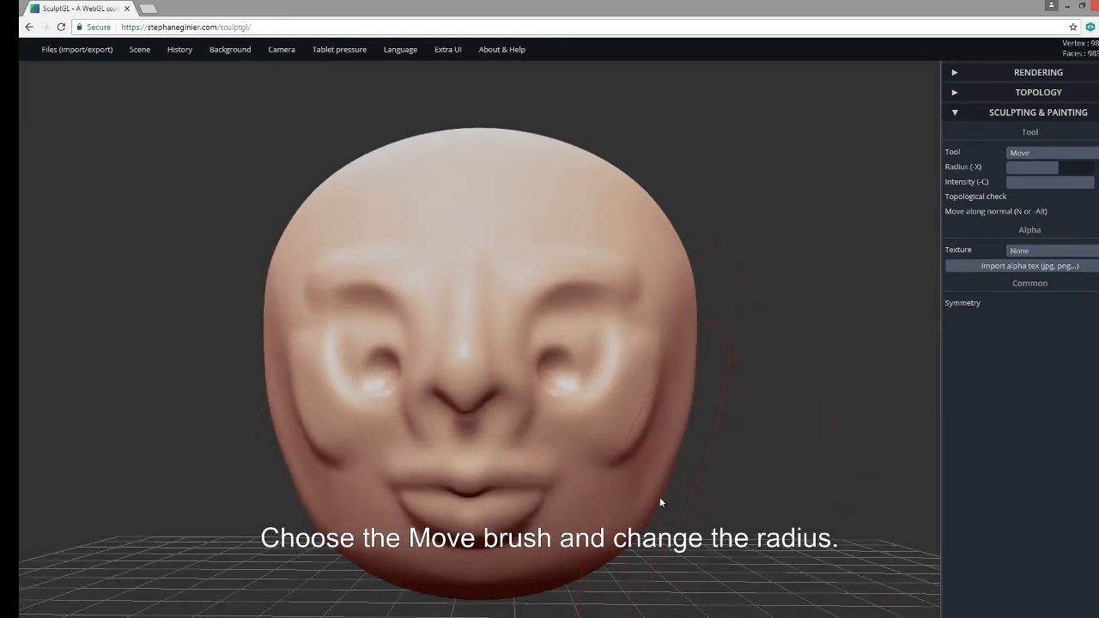
drag(660, 499, 647, 505)
key(shift)
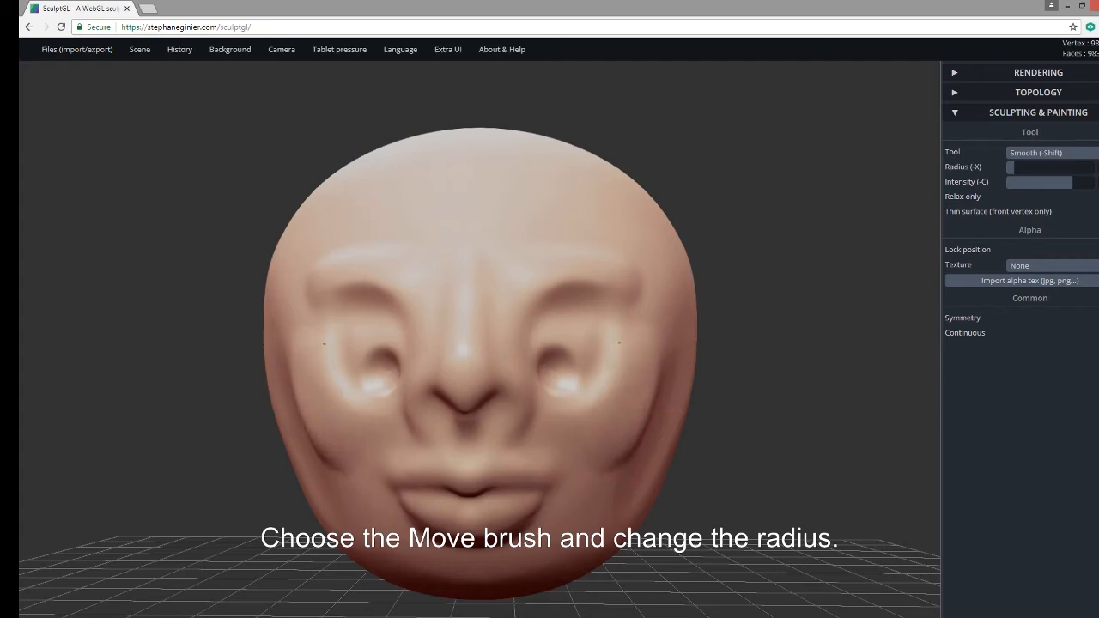
drag(782, 396, 693, 395)
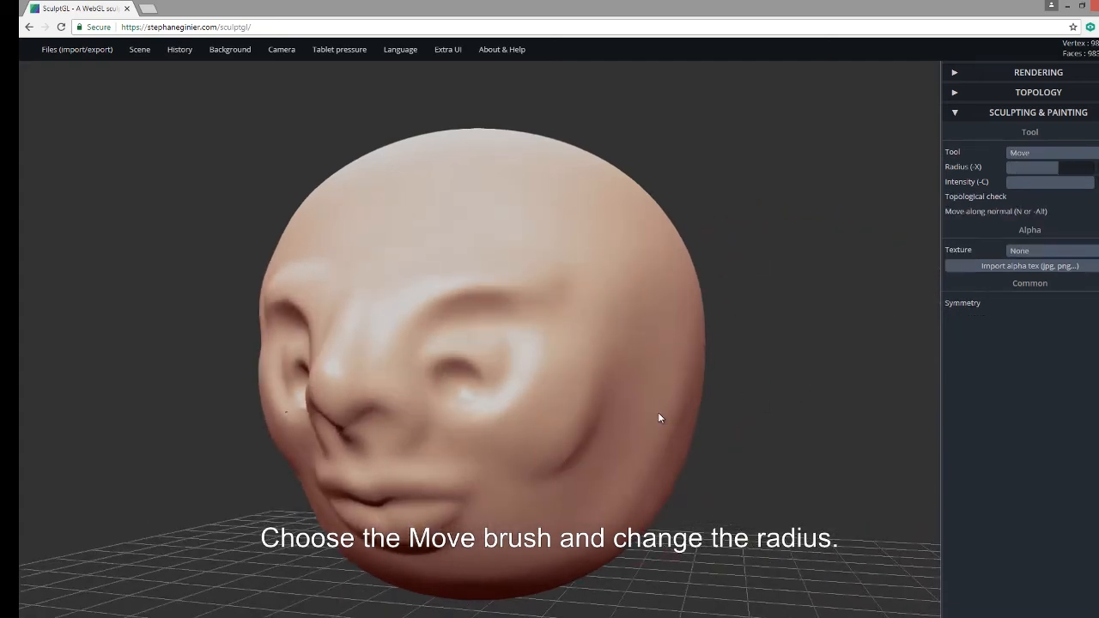
drag(730, 471, 835, 436)
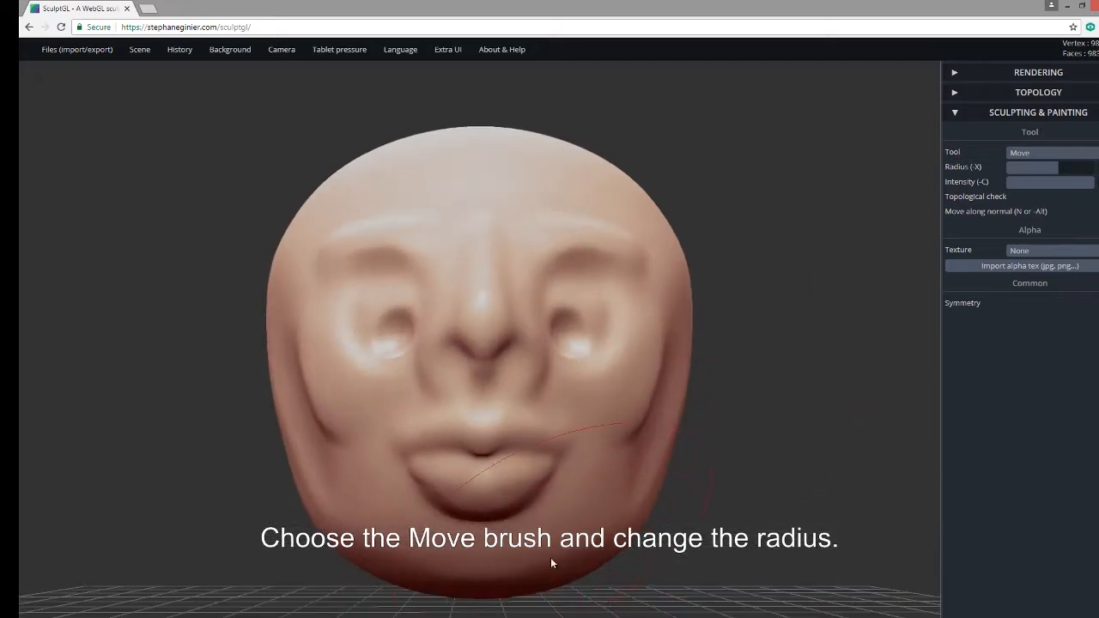
drag(688, 601, 740, 548)
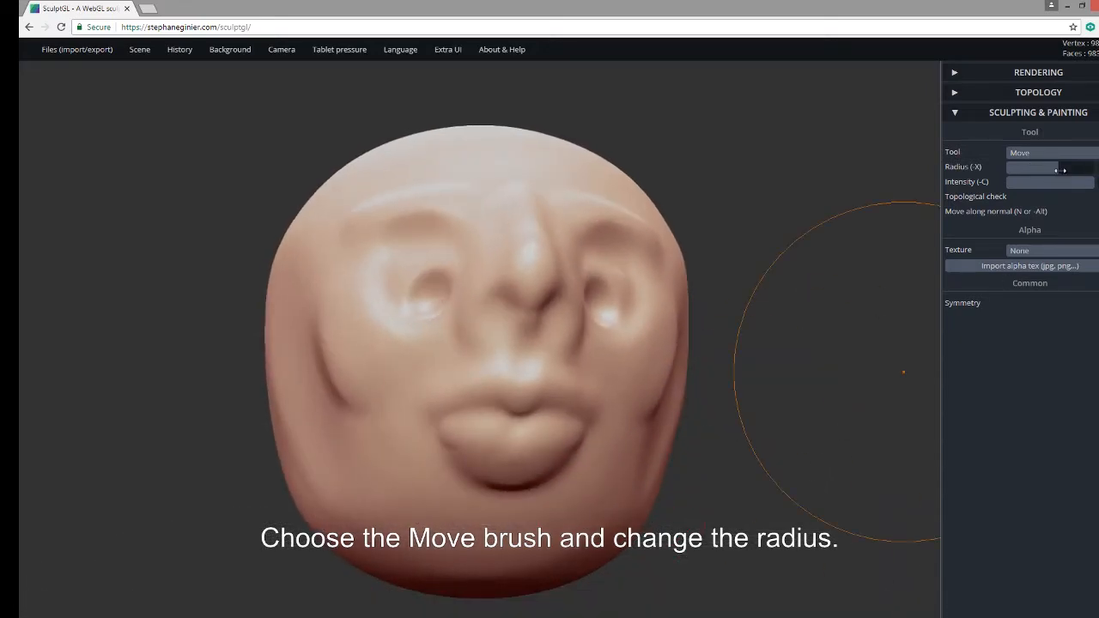
With a smaller radius, drop the chin below the lips and dent the jaw and cheeks.
drag(1062, 170, 1040, 168)
drag(819, 419, 811, 486)
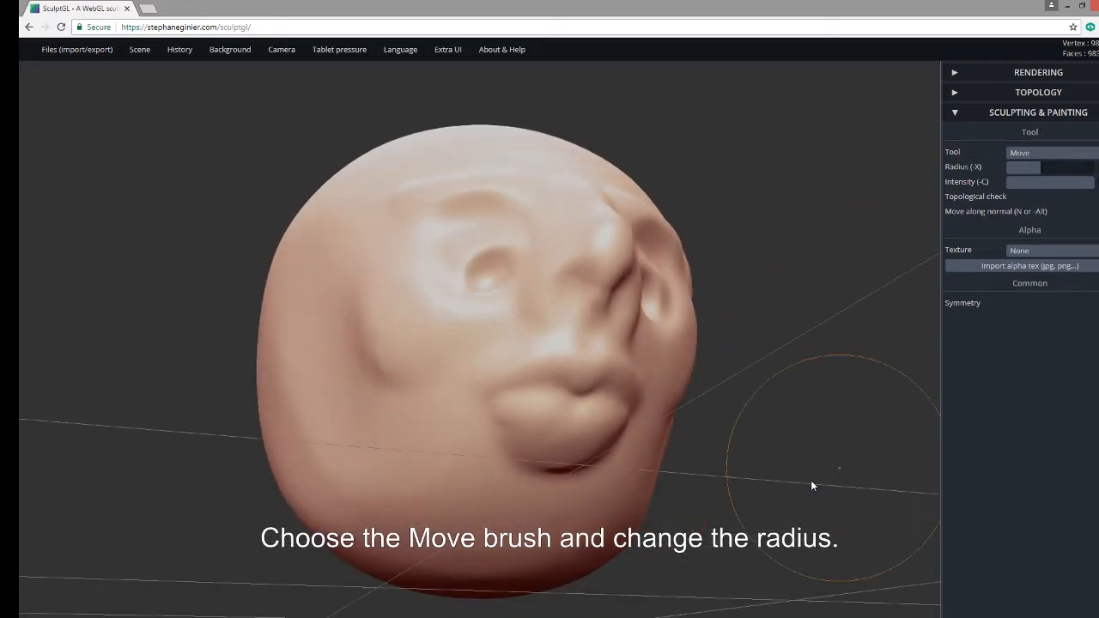
drag(567, 502, 570, 522)
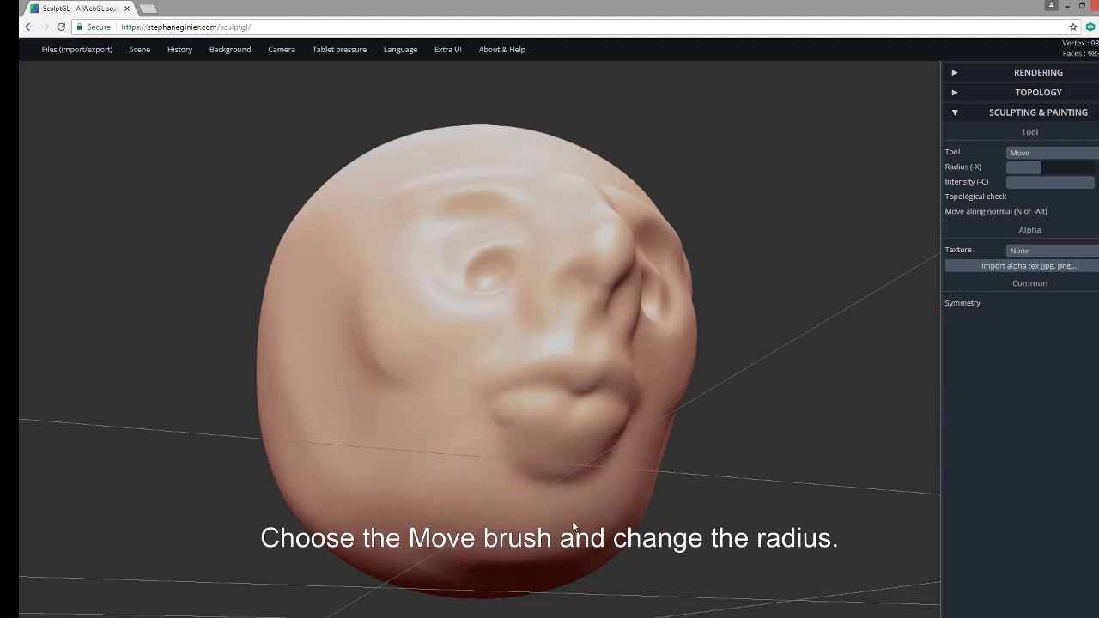
drag(709, 520, 645, 585)
mouse_move(659, 482)
mouse_down()
mouse_move(636, 481)
mouse_move(614, 505)
mouse_up()
drag(657, 476, 648, 483)
drag(729, 501, 632, 483)
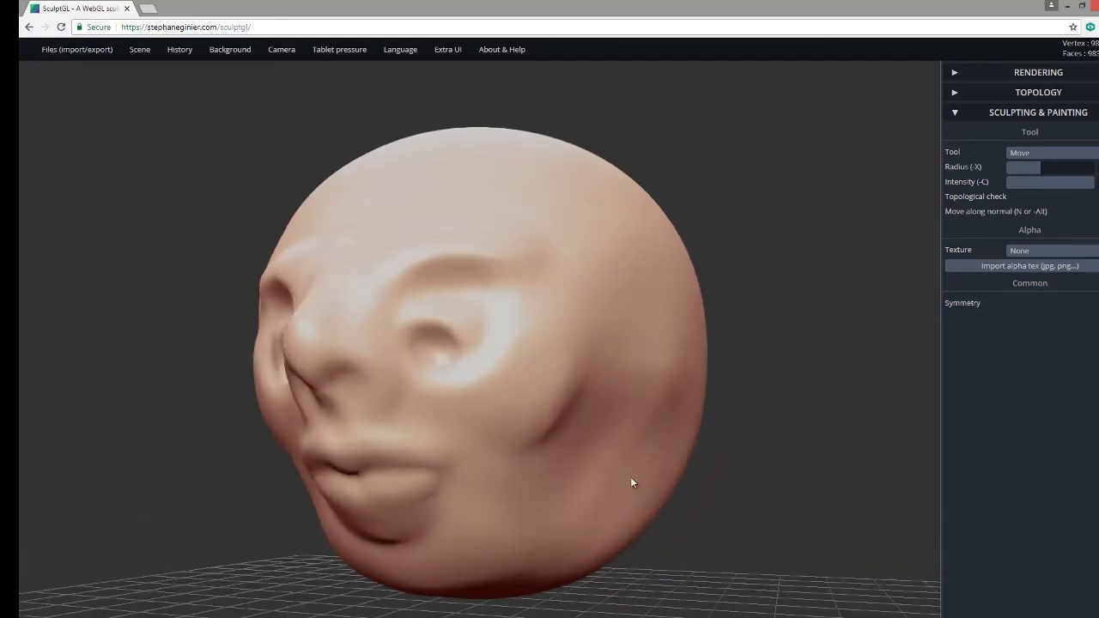
Pull a large ear bulge out from the head's side and push its front back.
drag(670, 375, 752, 382)
drag(777, 408, 639, 433)
mouse_move(567, 428)
mouse_down()
mouse_move(620, 419)
mouse_move(598, 407)
mouse_move(612, 376)
mouse_up()
Smooth the ear bulge, then in front view pull both ears outward and upward.
key(shift)
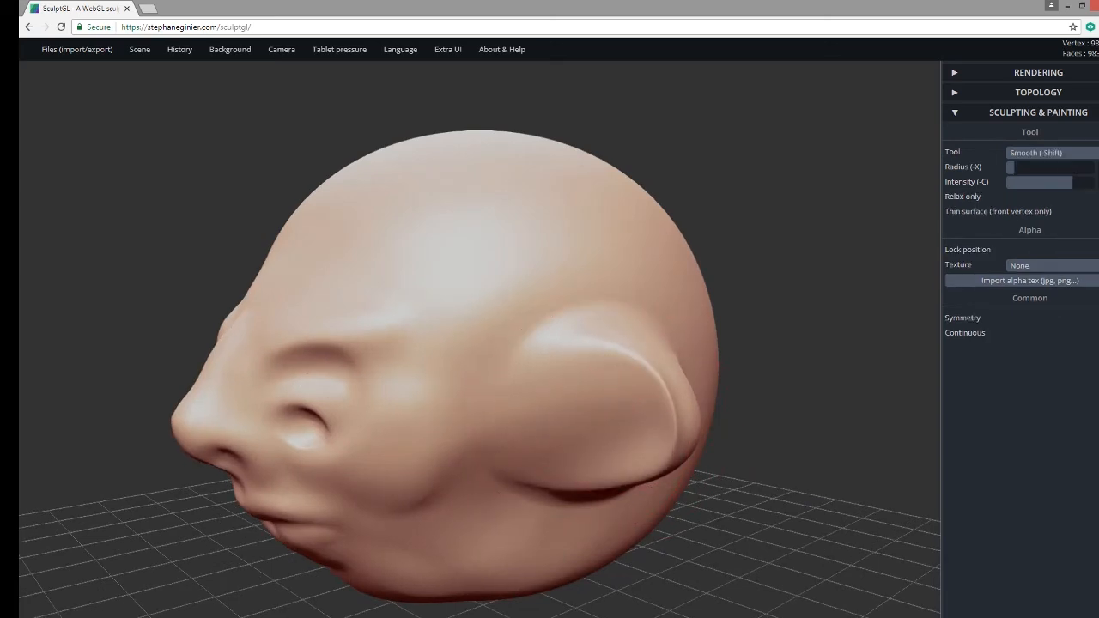
drag(799, 452, 614, 431)
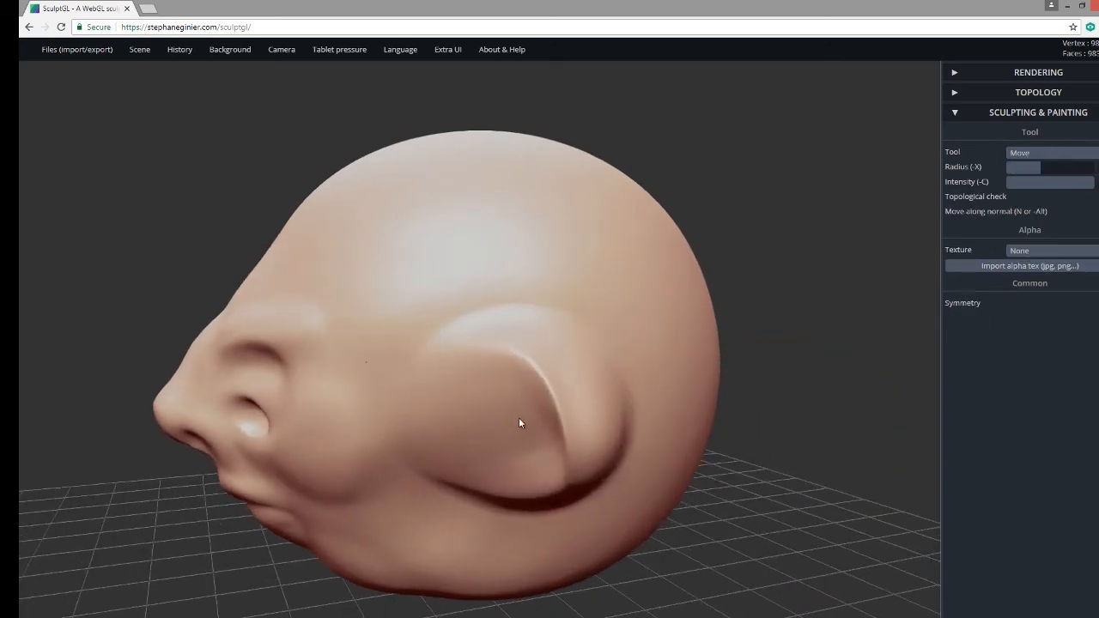
drag(738, 485, 880, 506)
key(f)
mouse_move(720, 351)
mouse_down()
mouse_move(738, 330)
mouse_move(757, 349)
mouse_move(763, 322)
mouse_up()
drag(800, 379, 787, 335)
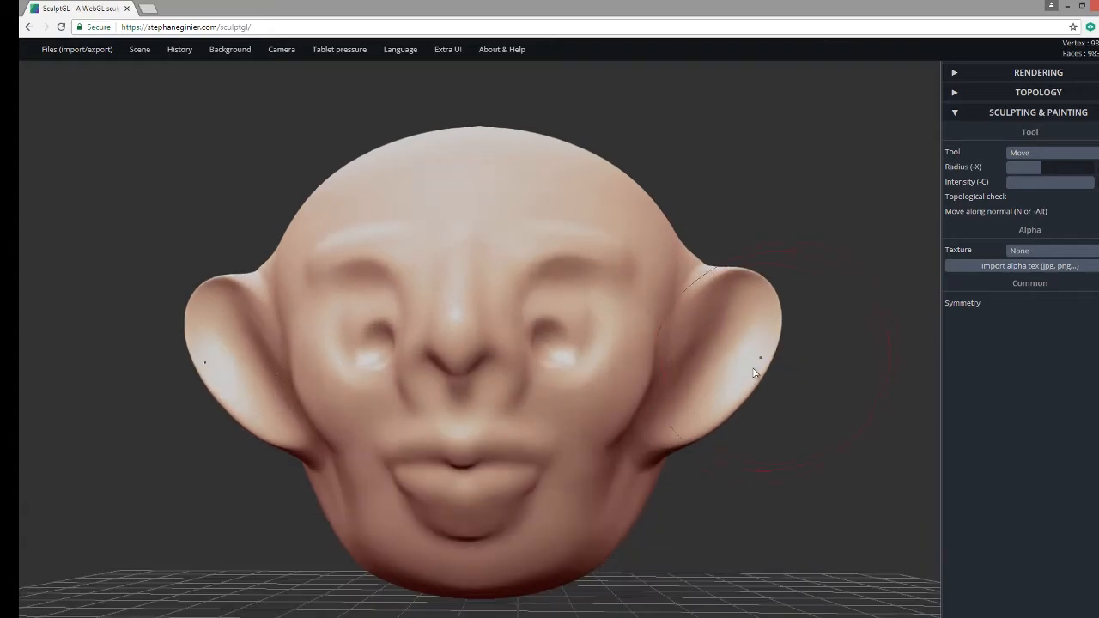
drag(754, 369, 771, 361)
Reshape the ear-to-jaw join and cheek crease, and nudge the lower lip and chin down.
mouse_move(672, 425)
mouse_down()
mouse_move(689, 440)
mouse_move(654, 421)
mouse_up()
drag(632, 479, 613, 499)
drag(525, 540, 530, 545)
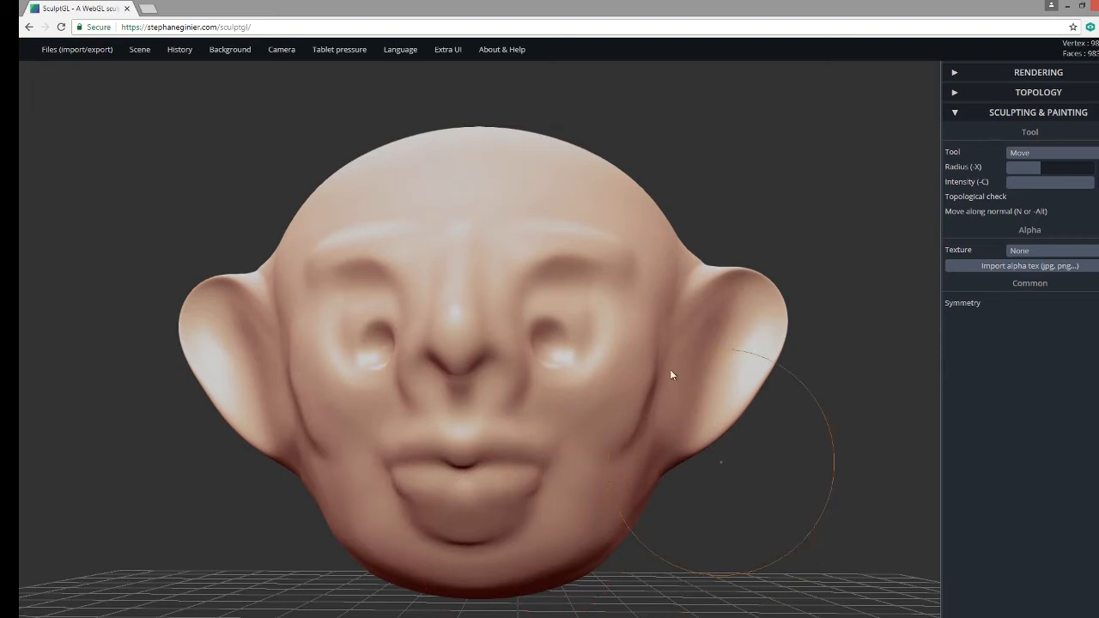
Lift the eye sockets, then at a smaller radius pull the nostrils and upper lip down.
key(shift)
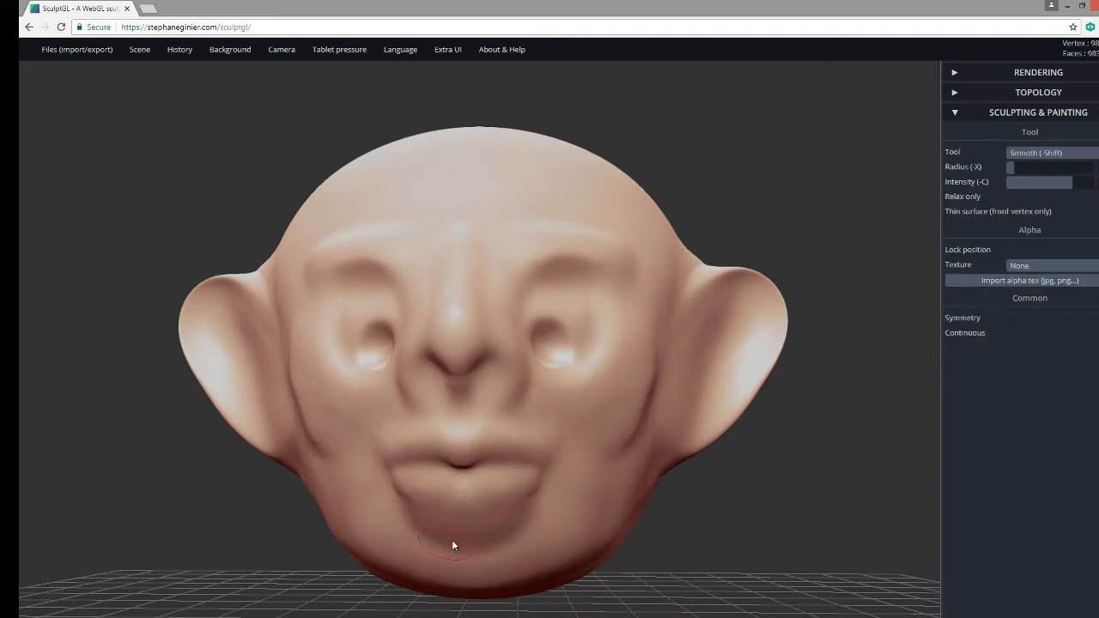
drag(665, 580, 720, 570)
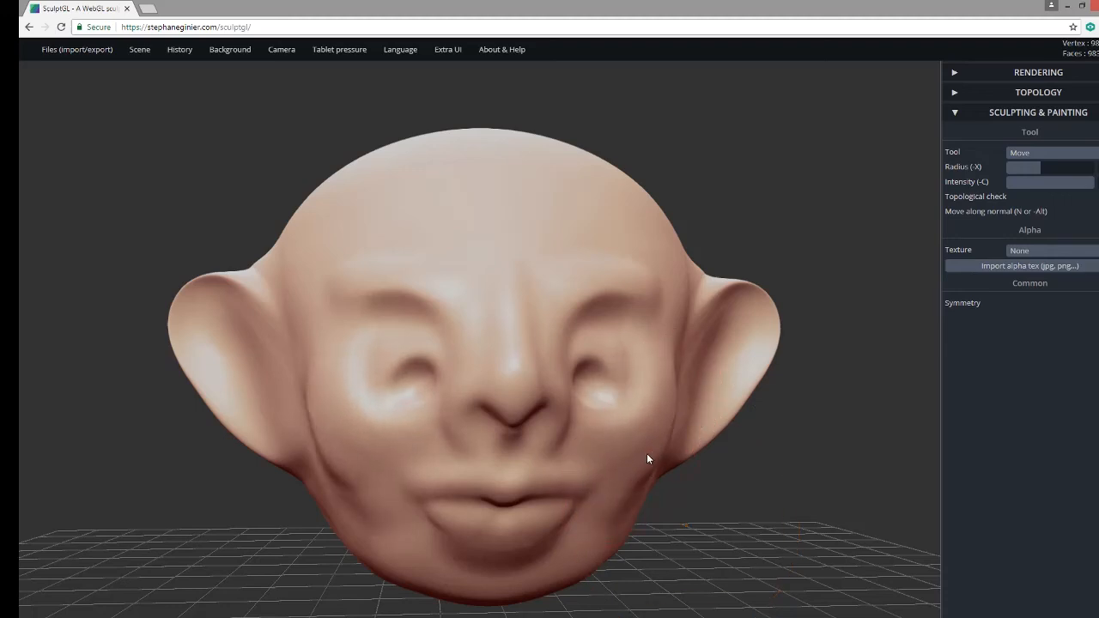
mouse_move(622, 374)
mouse_down()
mouse_move(632, 355)
mouse_move(566, 346)
mouse_up()
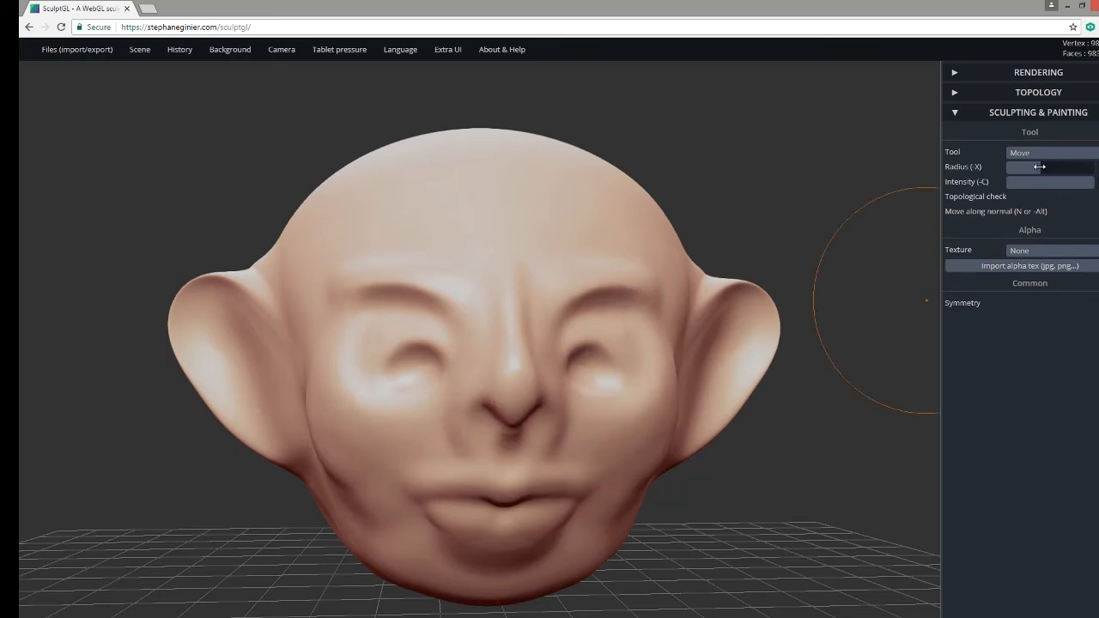
drag(1039, 167, 1024, 166)
drag(851, 438, 628, 483)
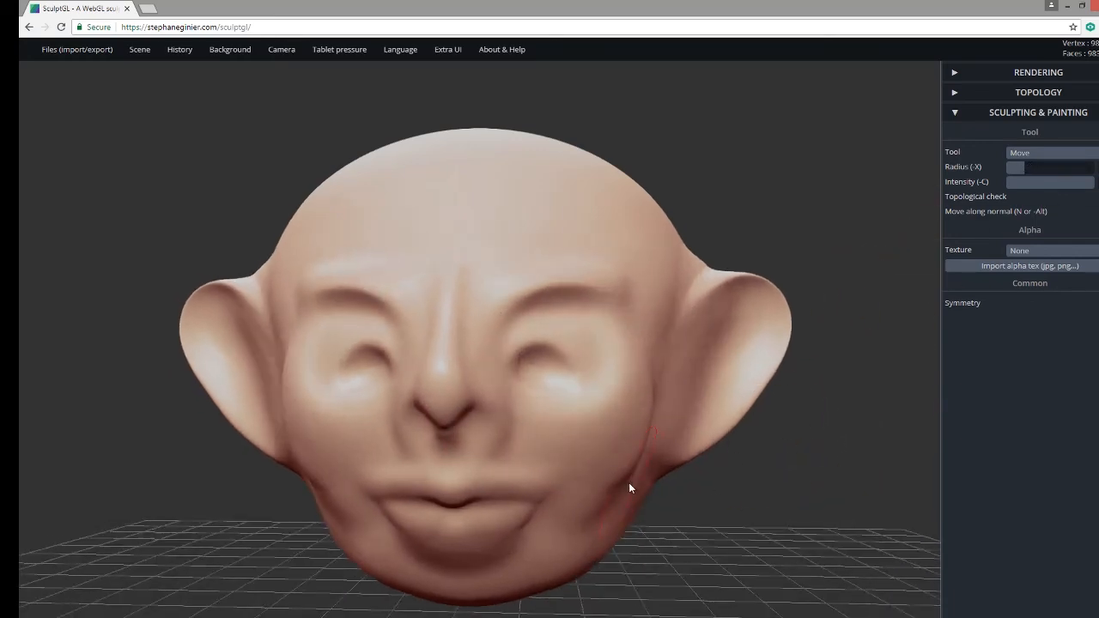
mouse_move(504, 454)
mouse_down()
mouse_move(490, 447)
mouse_move(489, 400)
mouse_move(476, 404)
mouse_up()
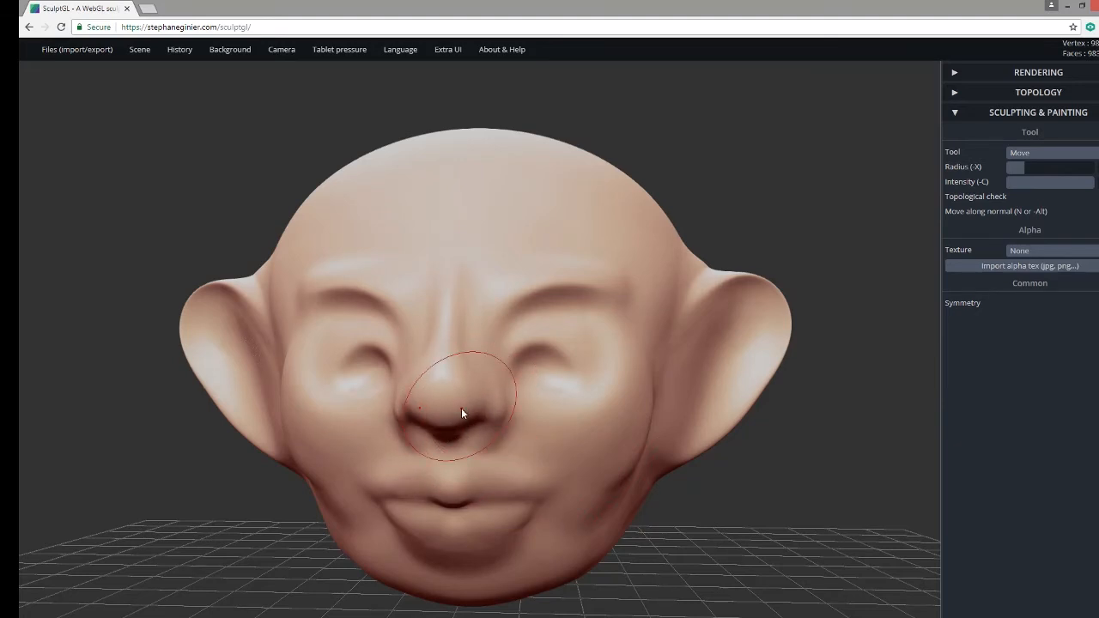
Smooth the ear joins and pull the tops of both ears down from a near-frontal view.
right_drag(450, 416, 589, 405)
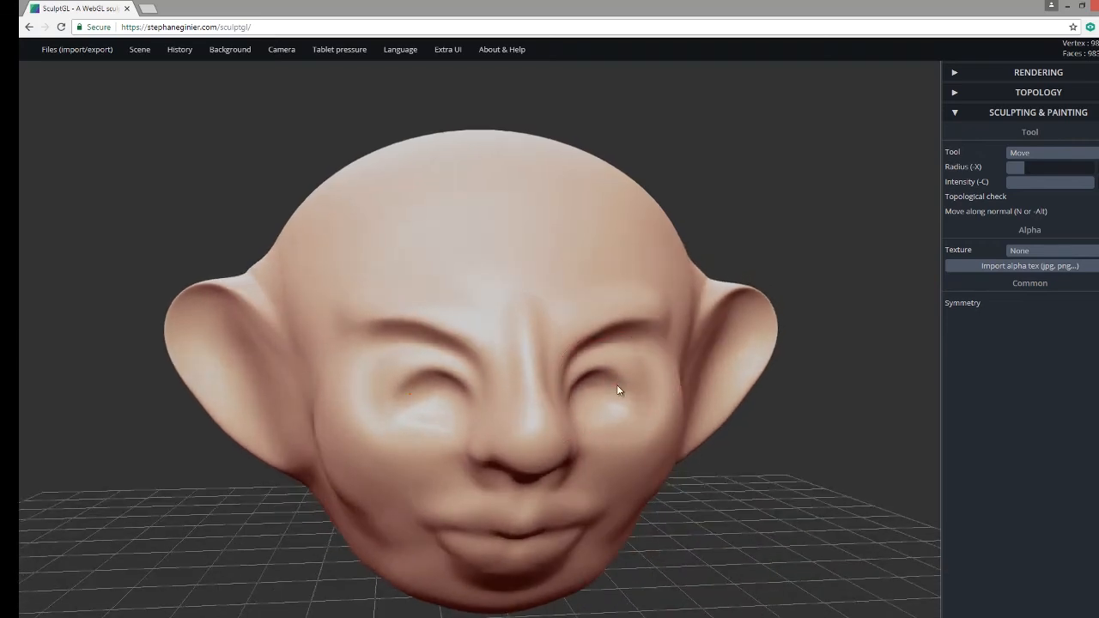
mouse_move(617, 409)
right_down()
mouse_move(609, 441)
mouse_move(807, 569)
mouse_move(575, 415)
right_up()
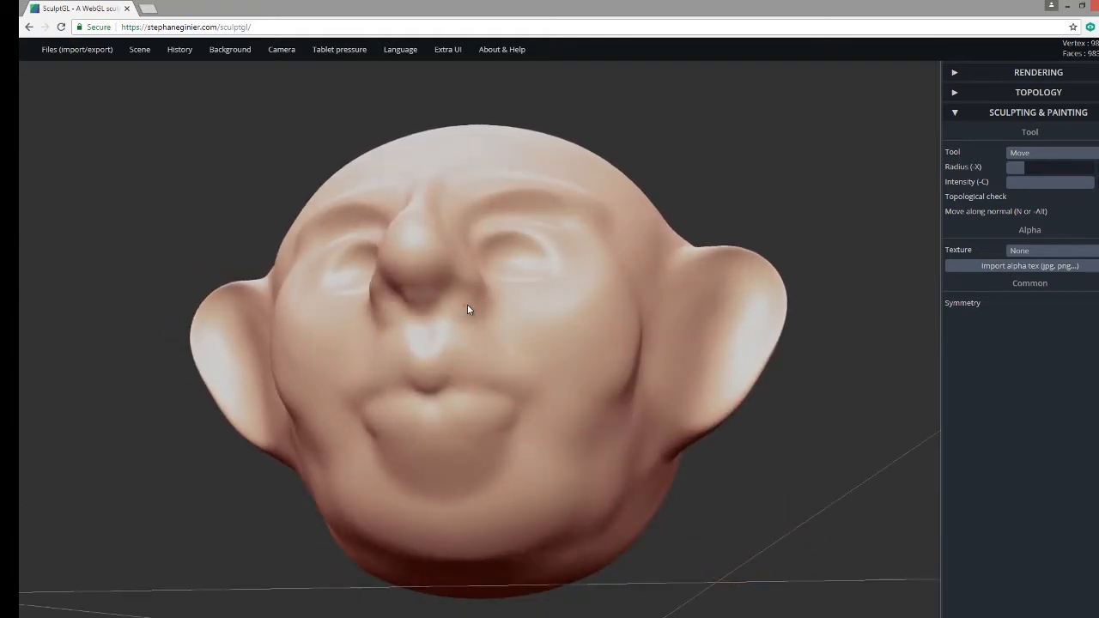
key(shift)
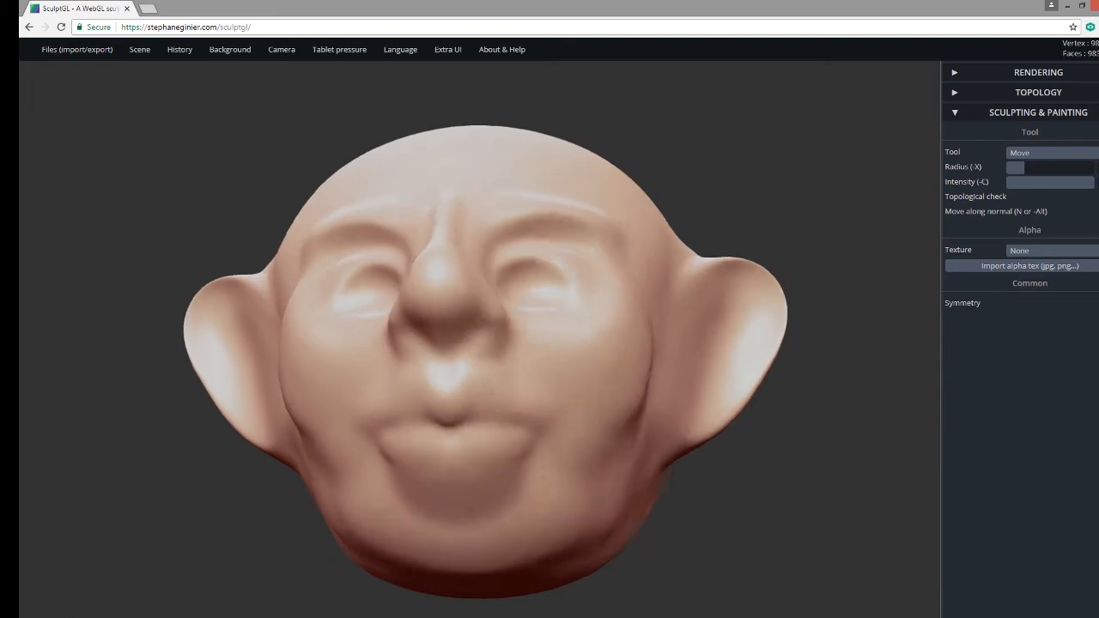
mouse_move(756, 534)
mouse_down()
mouse_move(773, 607)
mouse_move(787, 616)
mouse_up()
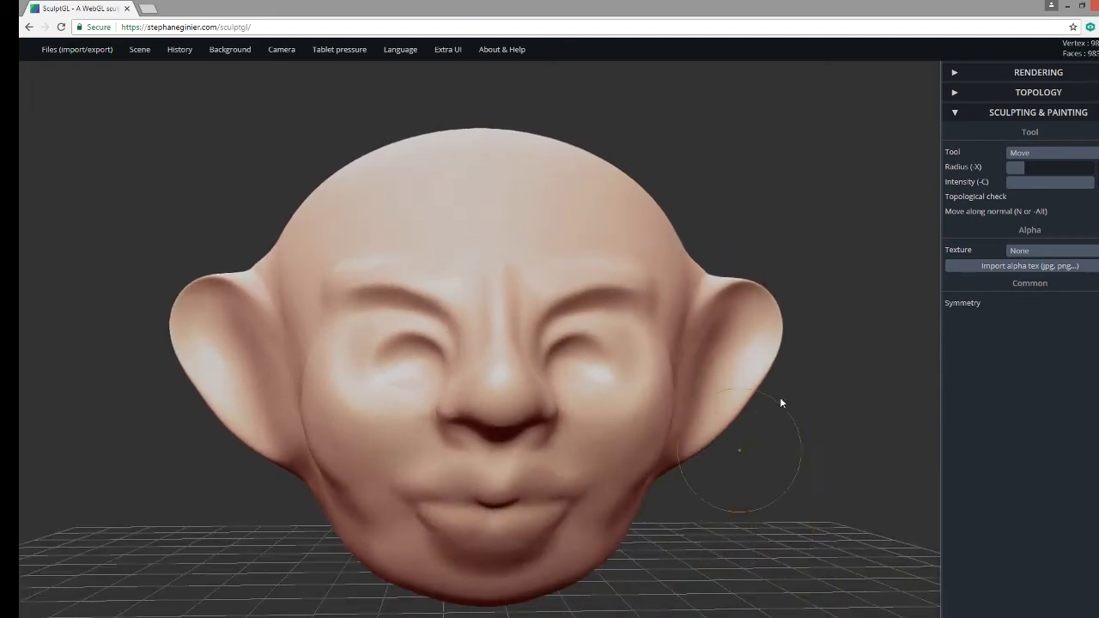
mouse_move(712, 256)
mouse_down()
mouse_move(695, 278)
mouse_move(699, 308)
mouse_move(763, 297)
mouse_move(721, 346)
mouse_up()
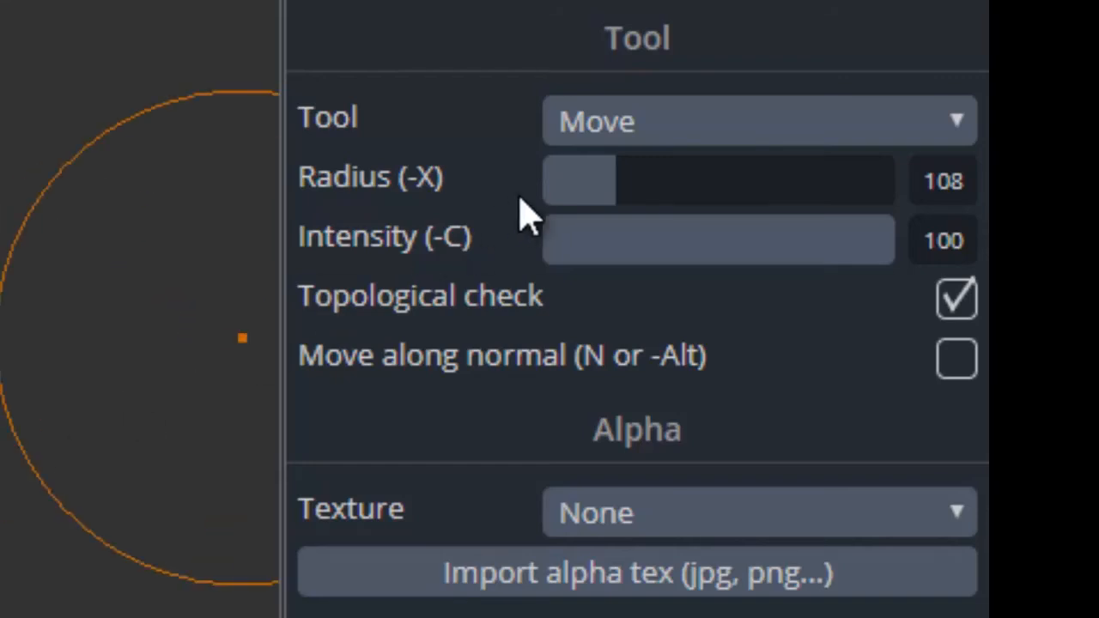
Switch to the Crease tool and deepen the creases under both upper eyelids.
click(625, 129)
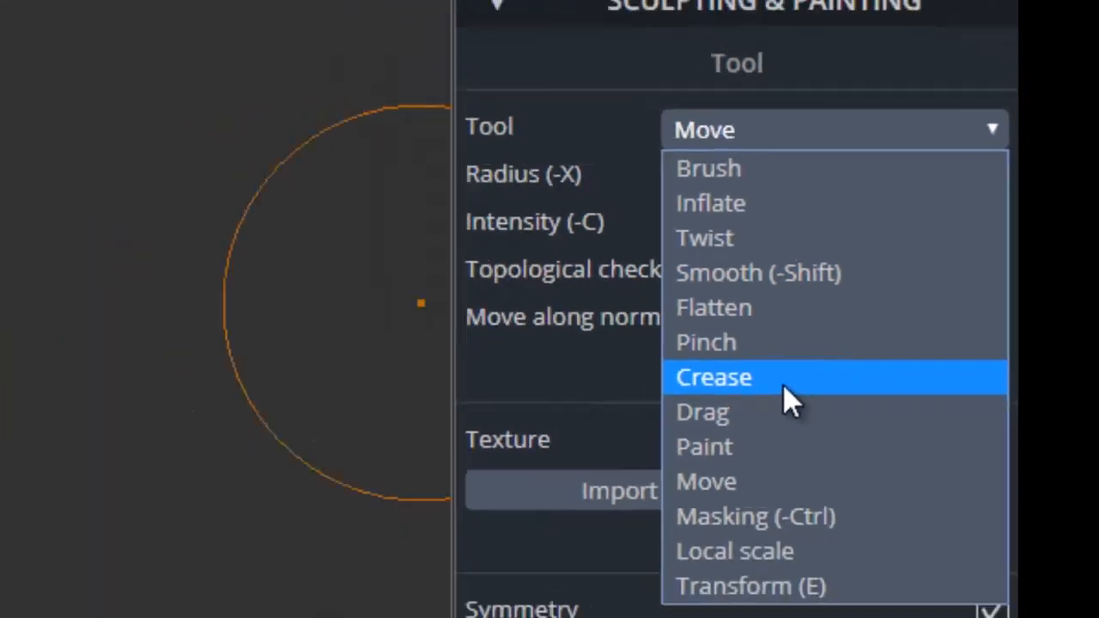
click(783, 386)
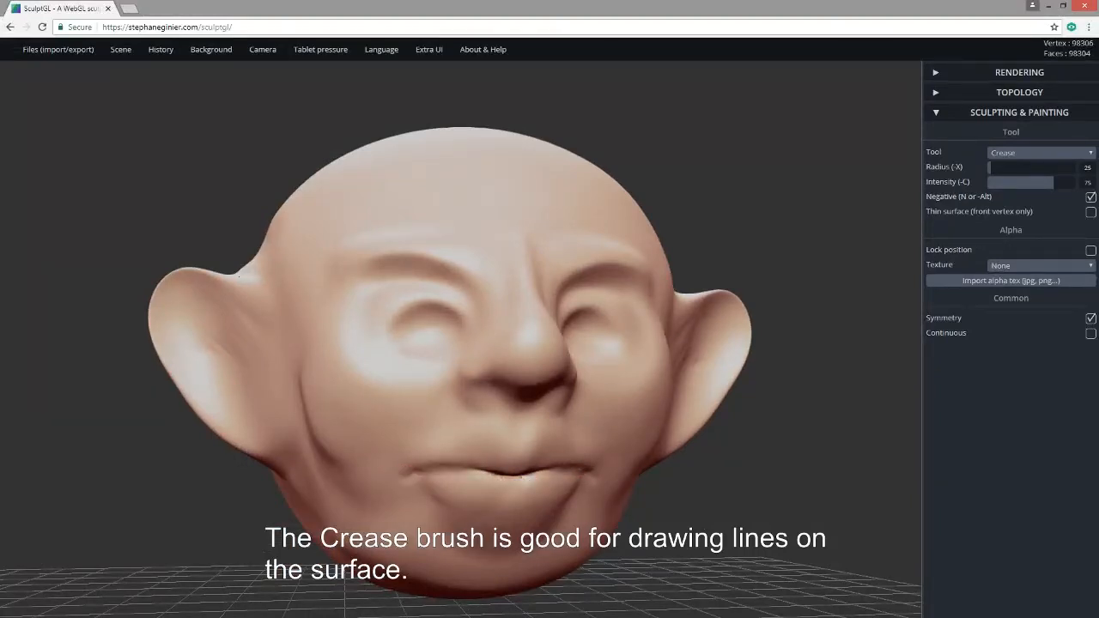
mouse_move(717, 549)
mouse_down()
mouse_move(688, 563)
mouse_move(507, 512)
mouse_up()
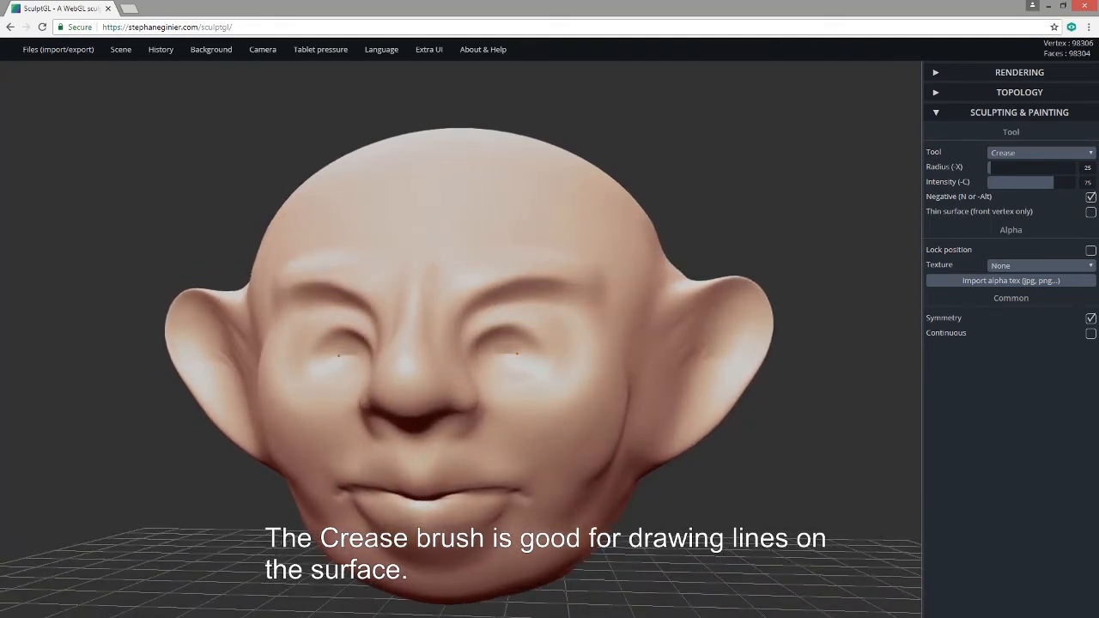
drag(517, 349, 498, 346)
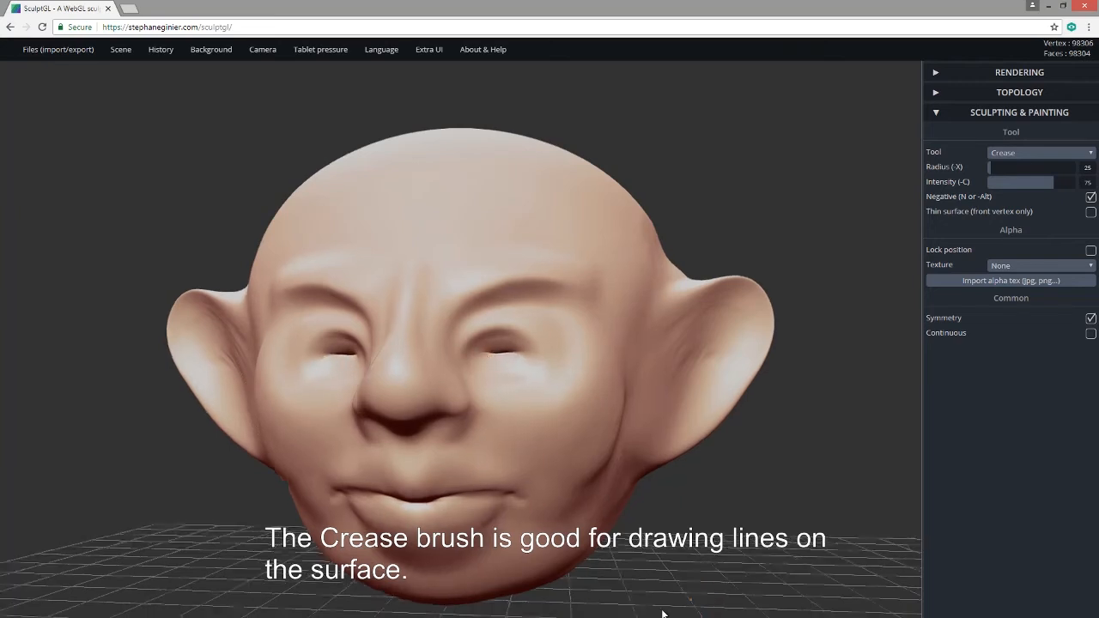
Deepen and widen both nostrils with Crease, viewing the face from below.
drag(661, 546, 310, 472)
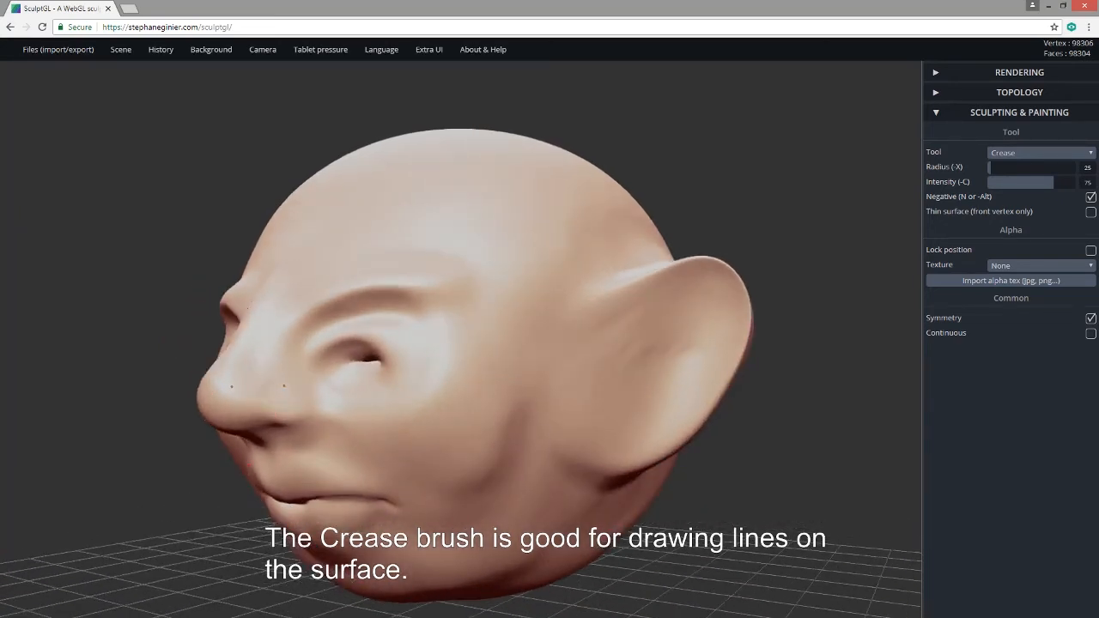
drag(95, 506, 674, 424)
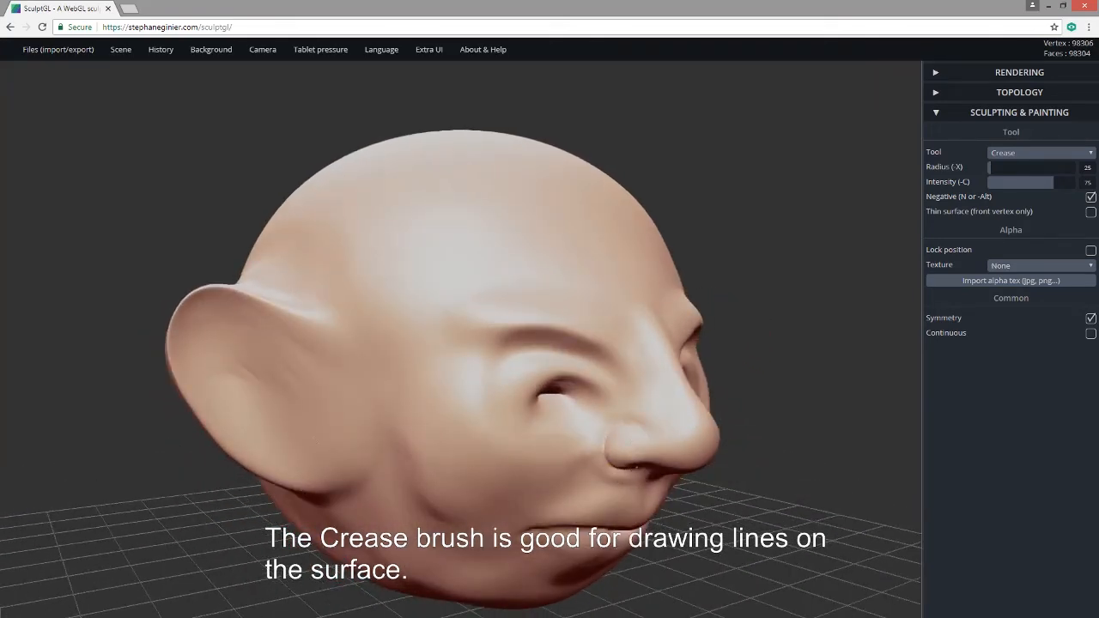
drag(714, 505, 609, 437)
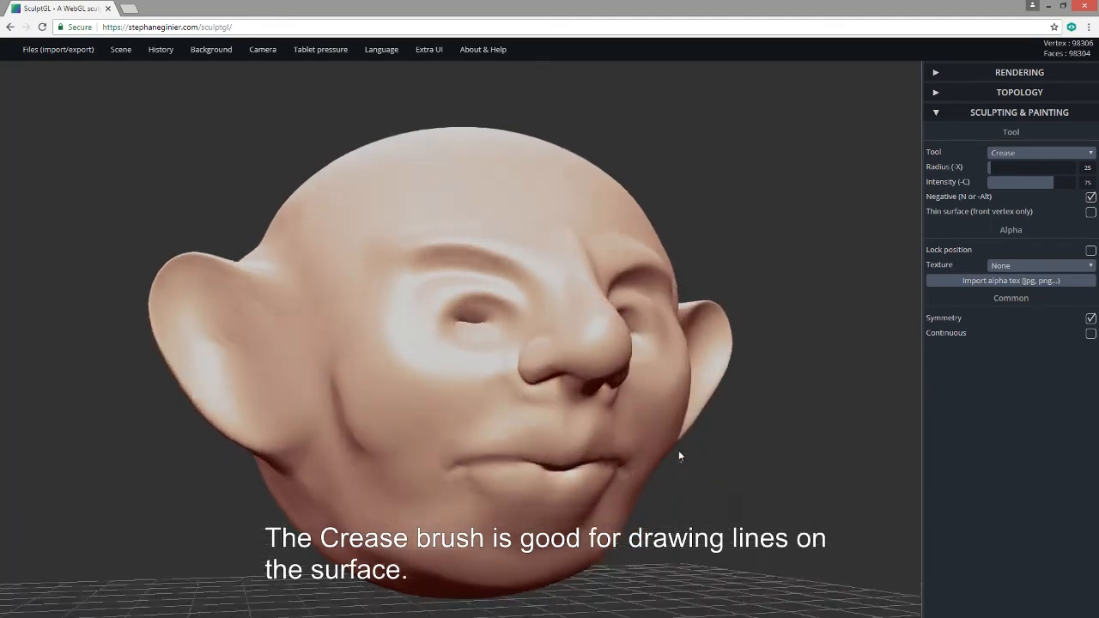
drag(679, 385, 495, 311)
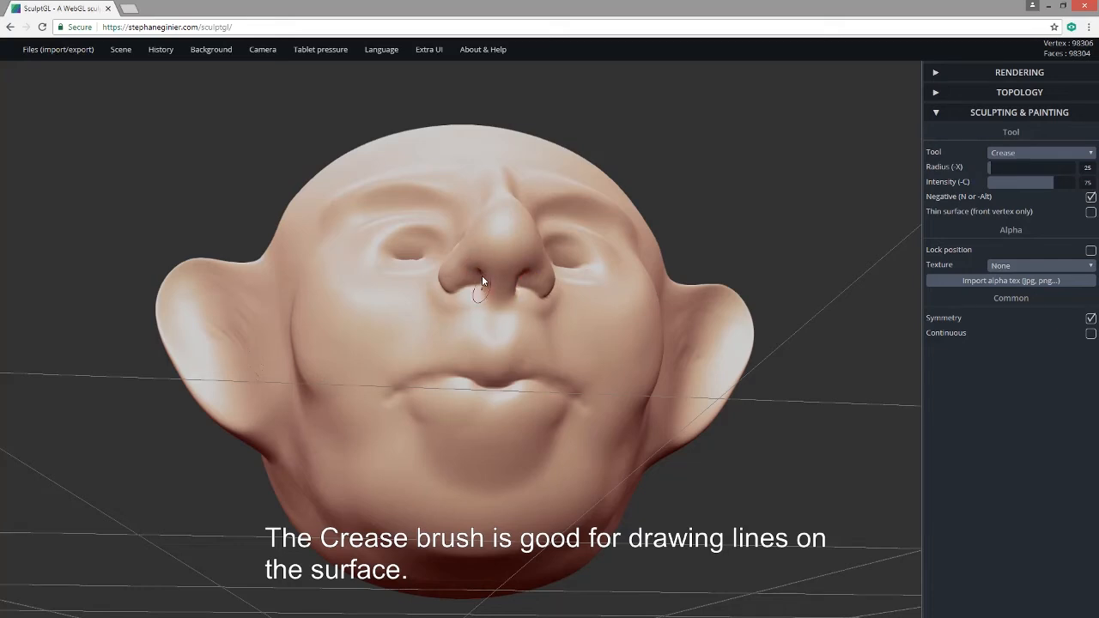
drag(476, 277, 464, 283)
Crease around the nostril wing from the side, undoing and redoing one bad stroke.
drag(742, 427, 831, 539)
mouse_move(639, 448)
mouse_down()
mouse_move(624, 466)
mouse_move(635, 443)
mouse_move(619, 456)
mouse_move(640, 448)
mouse_up()
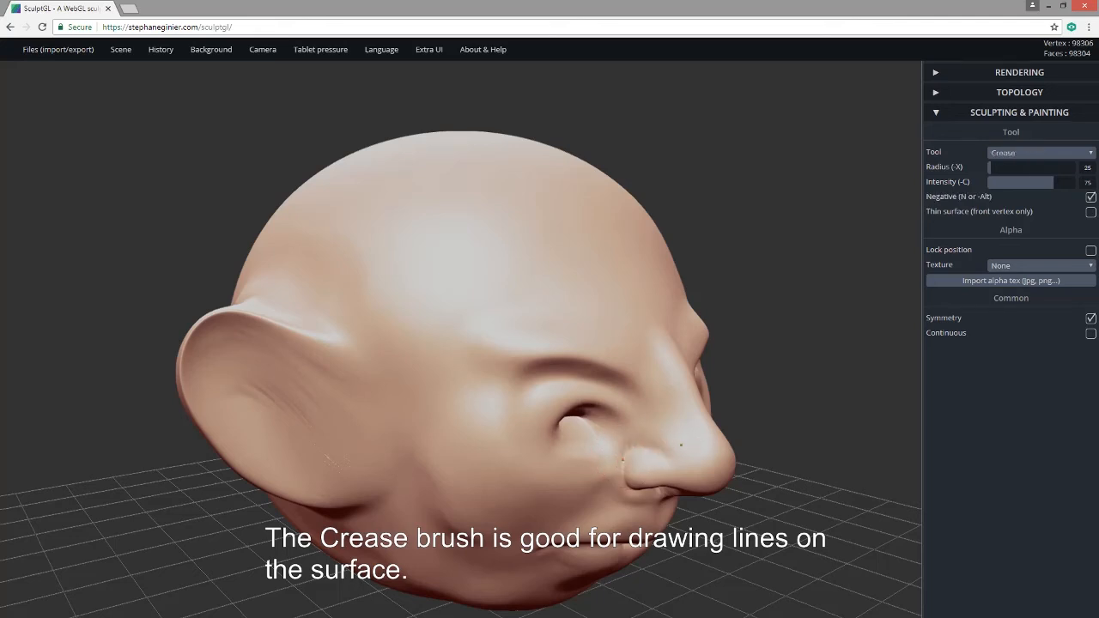
drag(731, 518, 721, 507)
key(ctrl+z)
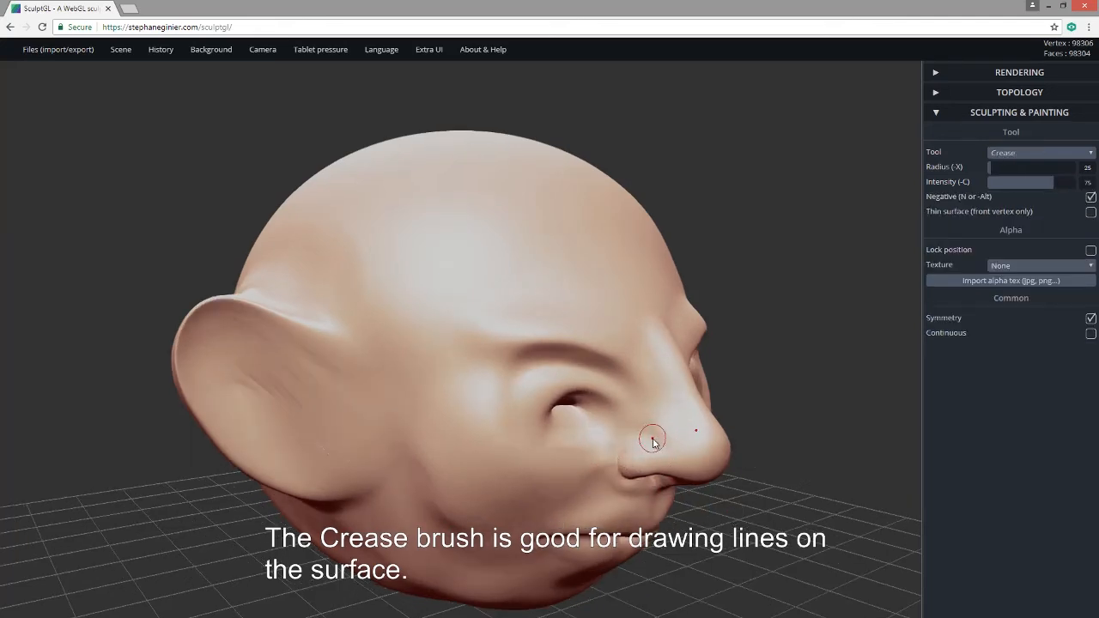
drag(650, 432, 630, 432)
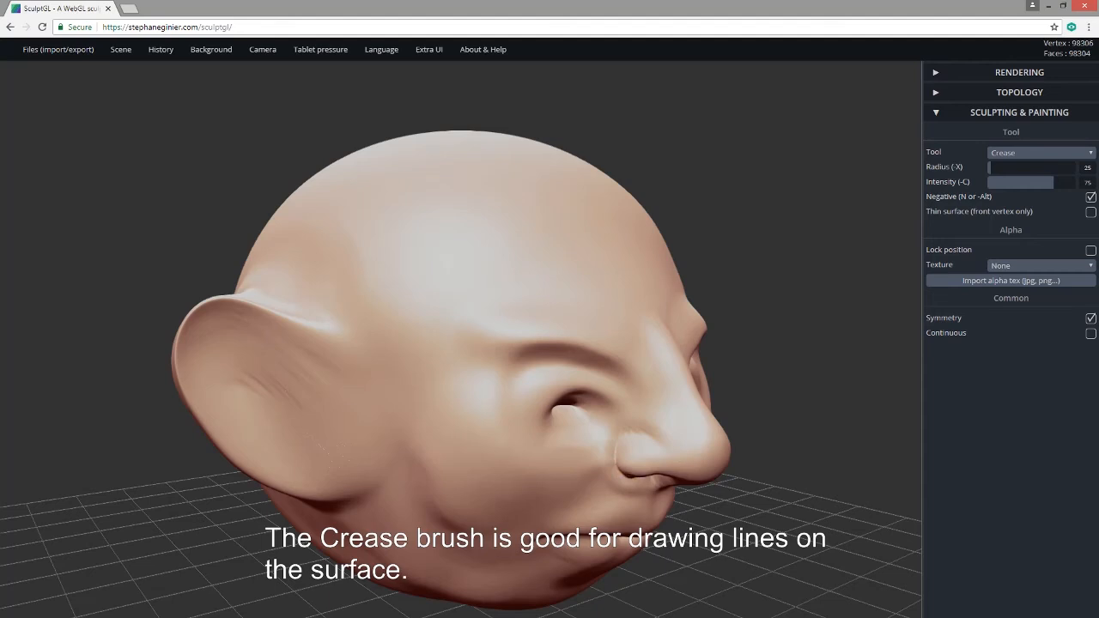
drag(742, 505, 651, 469)
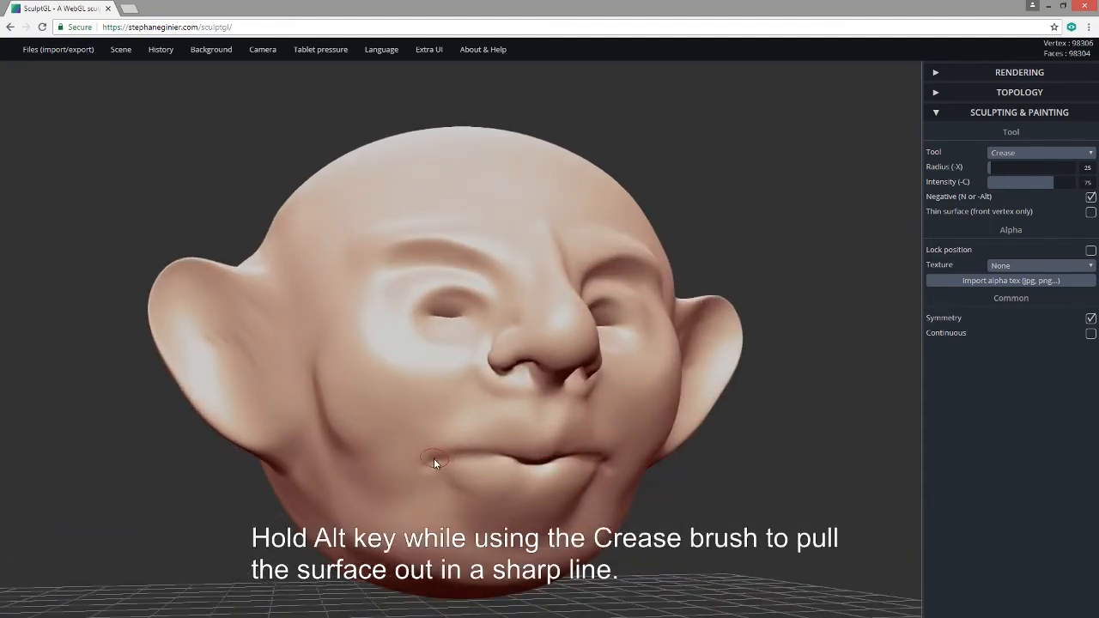
With Crease raising the surface, sharpen the lower and upper lip lines.
key(alt)
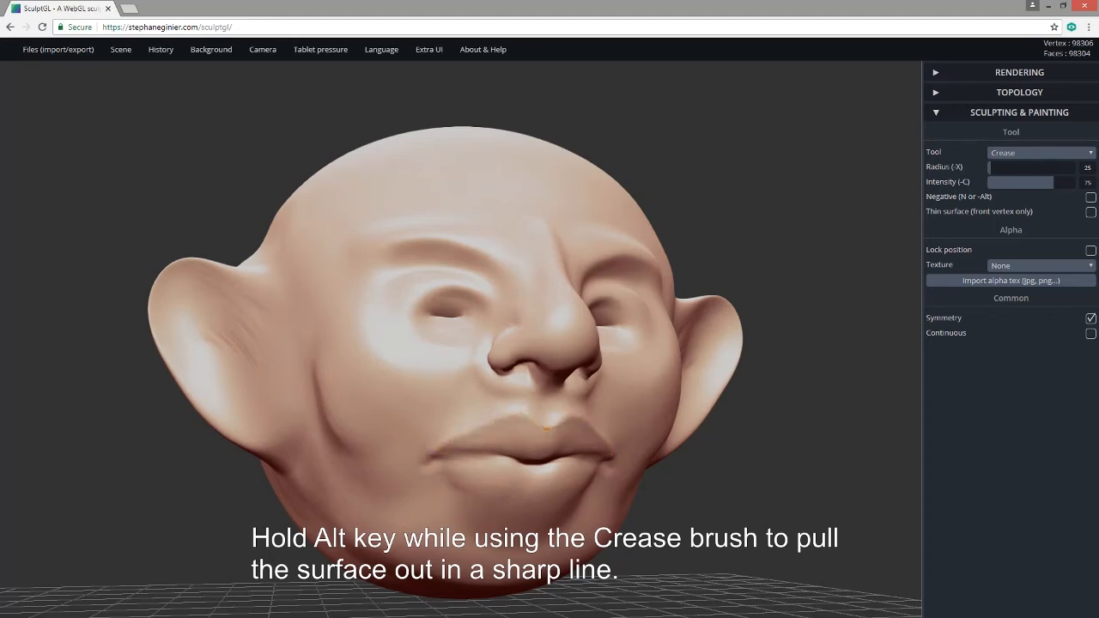
drag(722, 594, 824, 611)
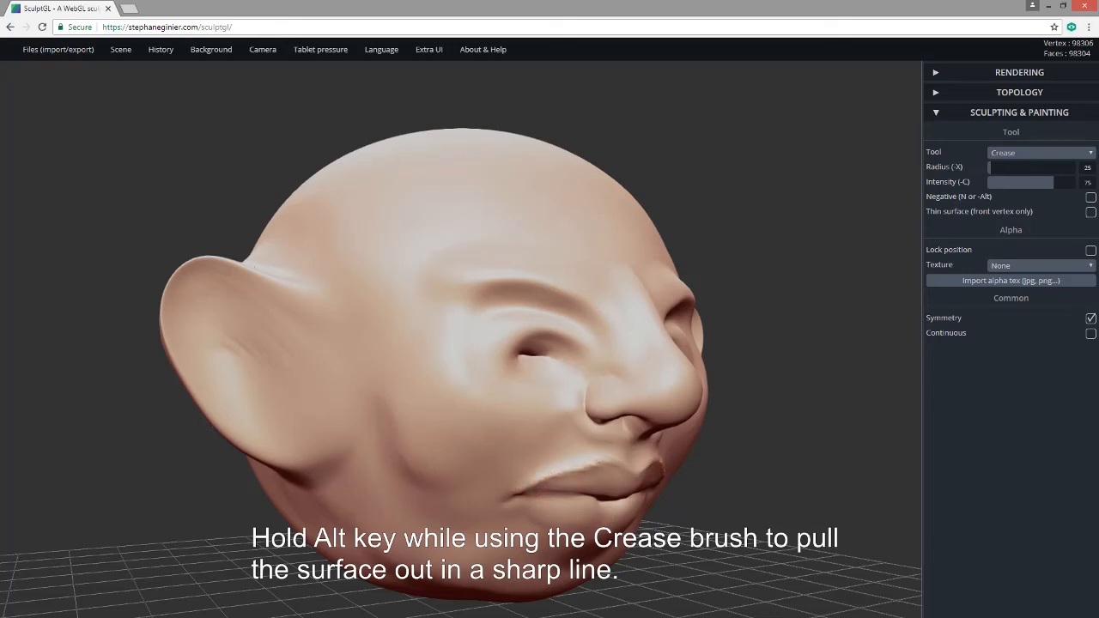
drag(714, 556, 511, 505)
mouse_move(435, 477)
mouse_down()
mouse_move(472, 507)
mouse_move(518, 520)
mouse_up()
drag(641, 590, 735, 588)
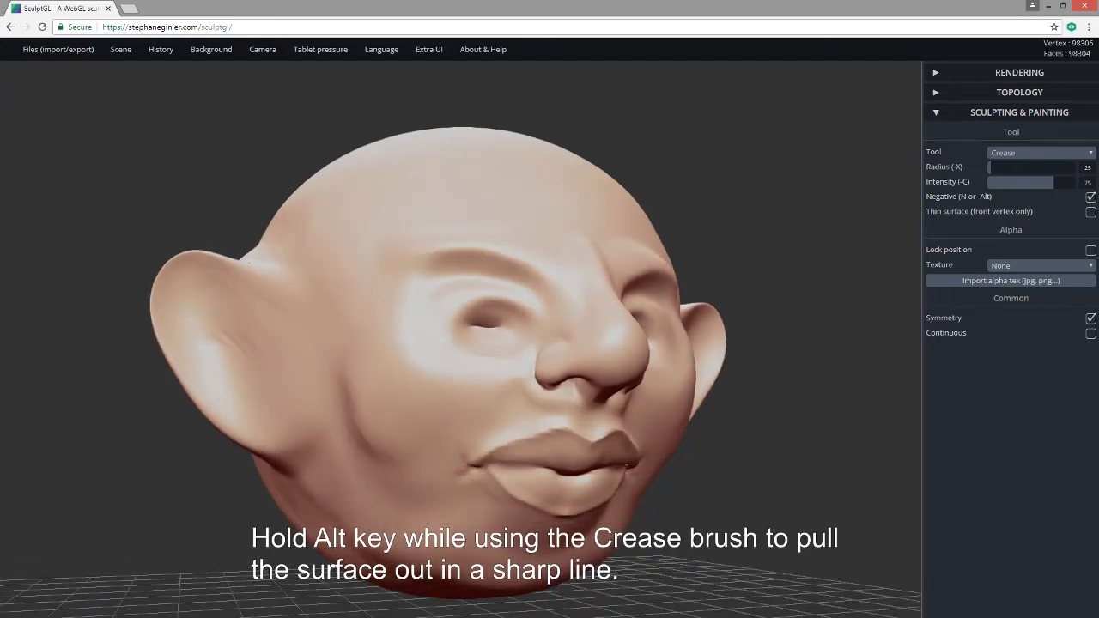
alt+drag(494, 464, 548, 464)
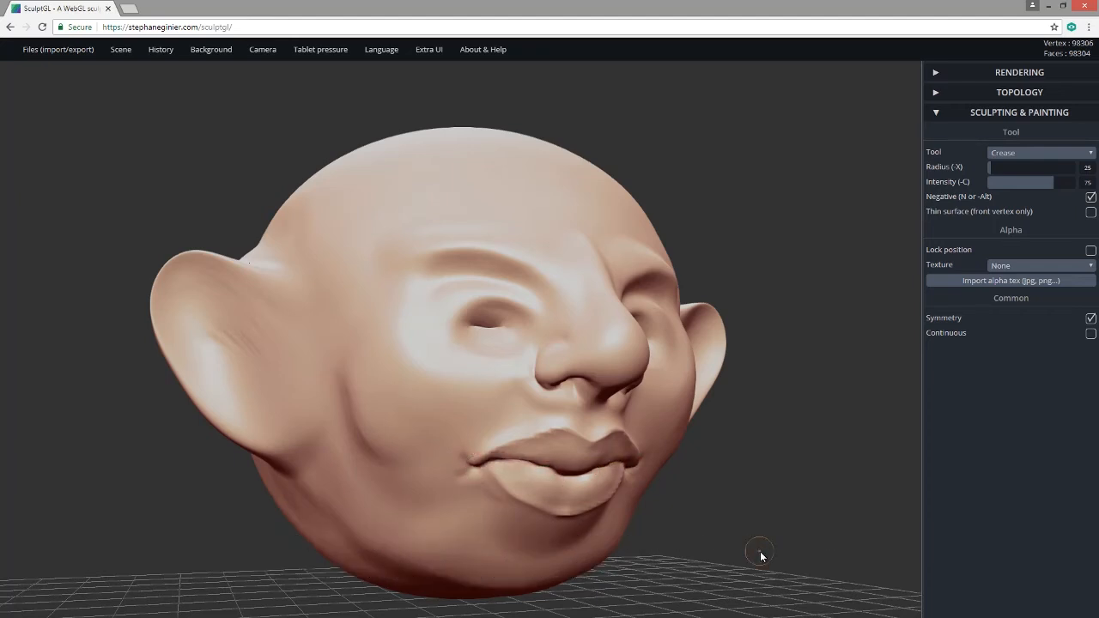
Carve the philtrum groove, the nose-to-mouth lines and a small chin dimple.
drag(760, 555, 601, 542)
drag(471, 429, 472, 449)
drag(370, 587, 479, 584)
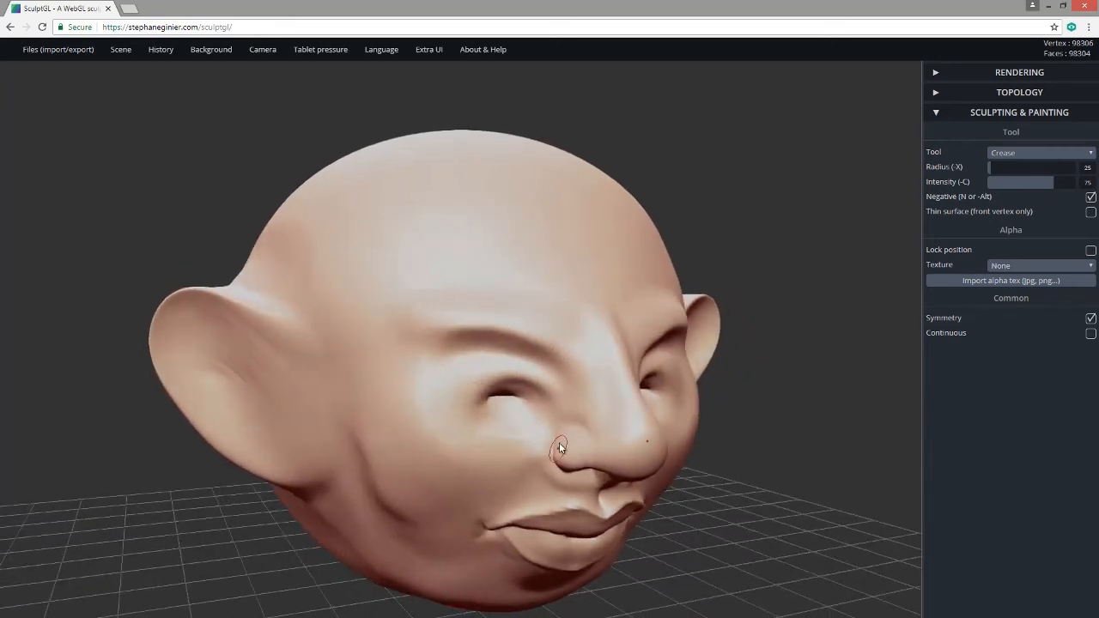
drag(552, 438, 518, 495)
mouse_move(725, 540)
mouse_down()
mouse_move(669, 509)
mouse_move(585, 491)
mouse_up()
mouse_move(462, 514)
mouse_down()
mouse_move(469, 499)
mouse_move(473, 519)
mouse_move(468, 503)
mouse_up()
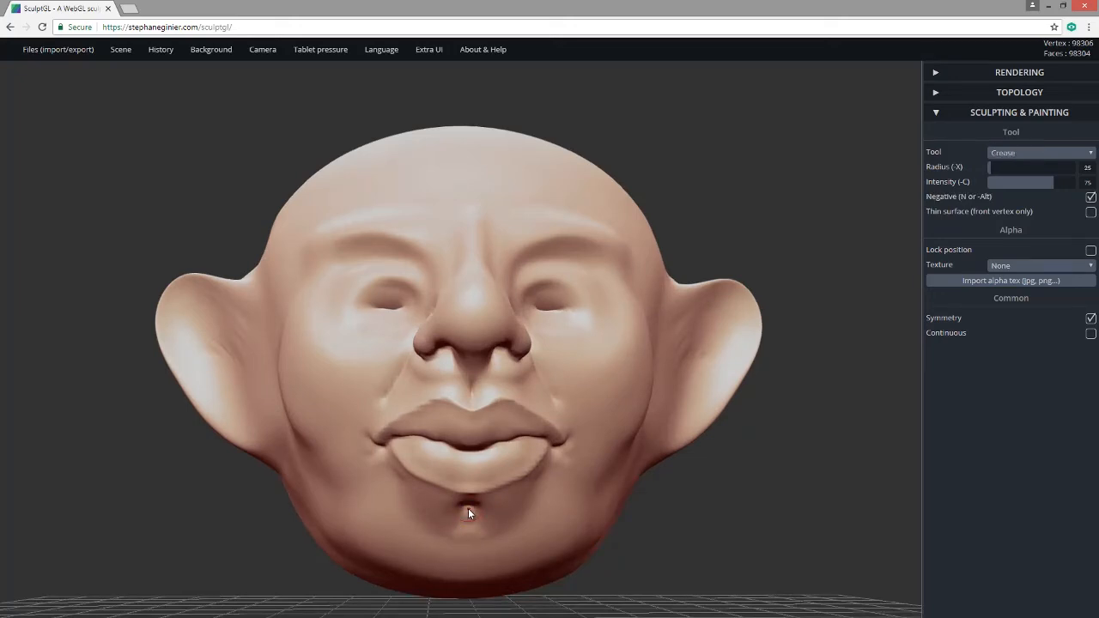
Crease the inner and upper ear rims and smooth away streaks inside the ear.
alt+drag(699, 572, 559, 611)
drag(674, 591, 626, 544)
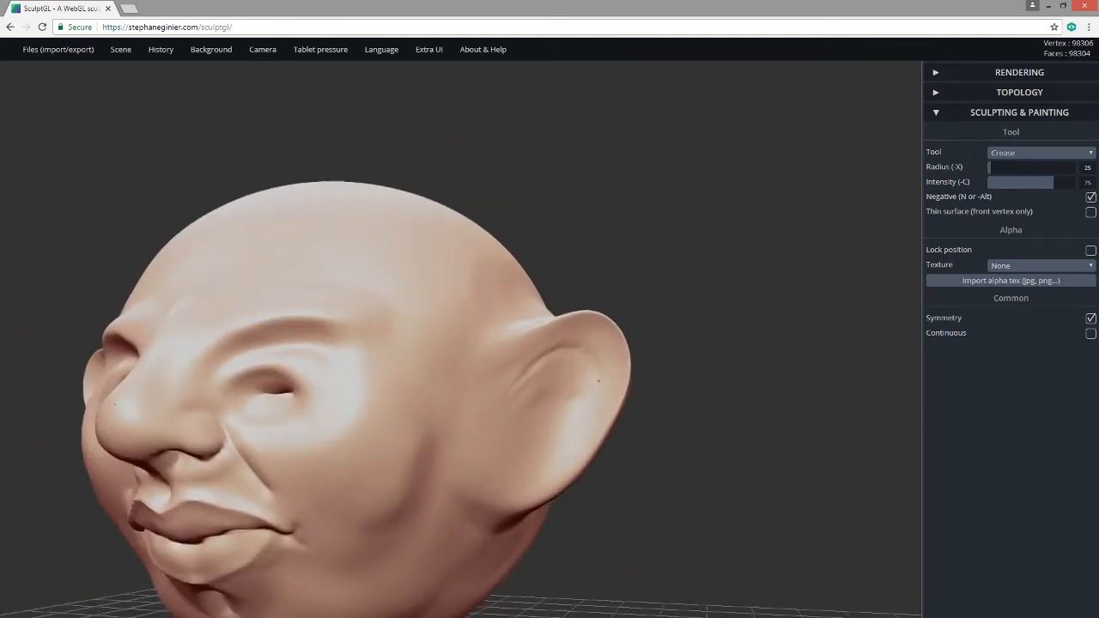
drag(568, 452, 600, 398)
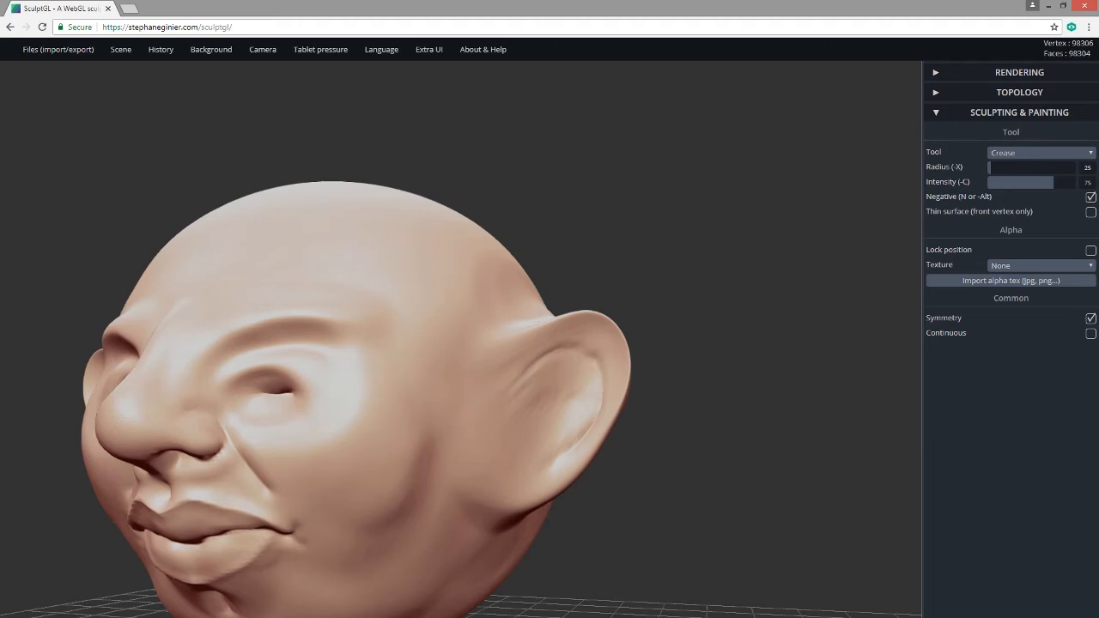
mouse_move(563, 349)
mouse_down()
mouse_move(513, 389)
mouse_move(573, 346)
mouse_move(600, 370)
mouse_up()
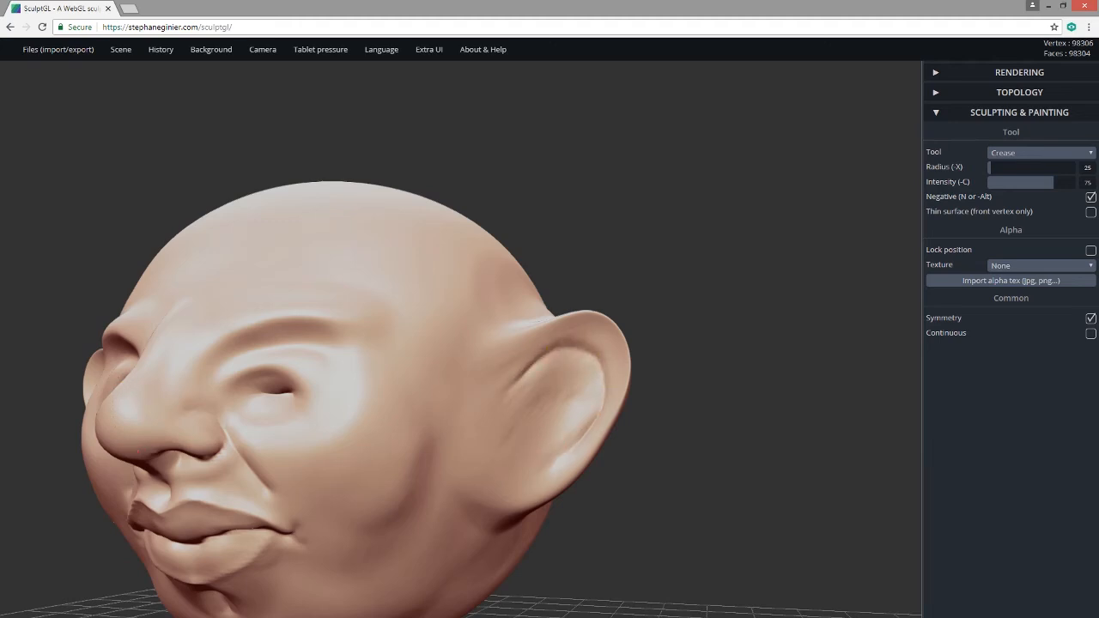
mouse_move(534, 421)
shift+mouse_down()
mouse_move(519, 454)
mouse_move(554, 417)
mouse_move(557, 457)
shift+mouse_up()
Deepen the inner ends of both brows from a frontal view.
drag(679, 418, 773, 440)
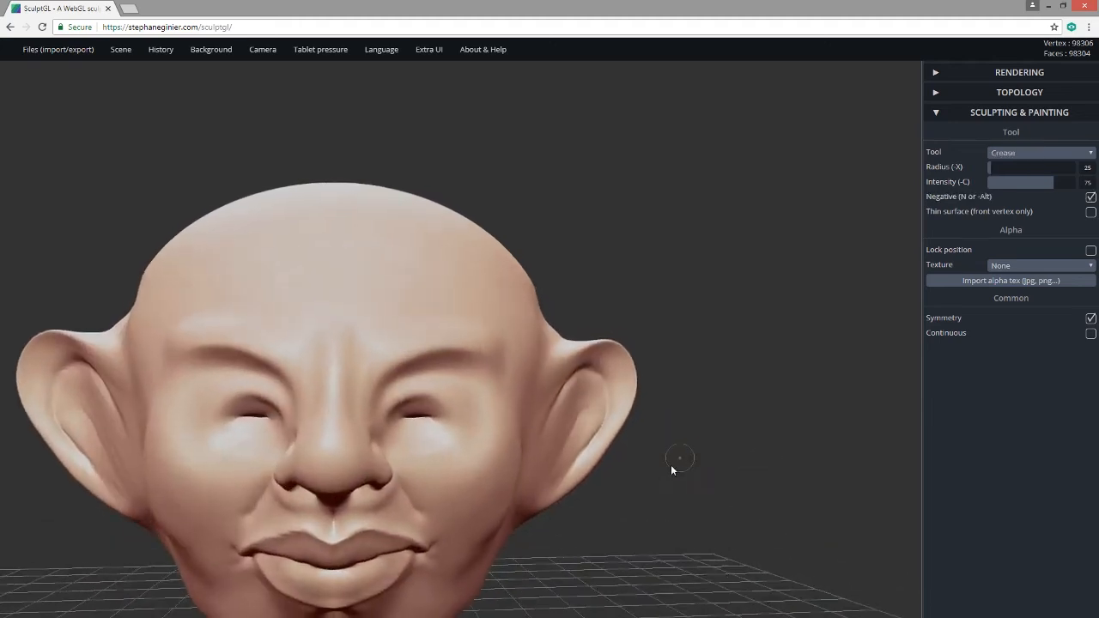
alt+drag(606, 536, 605, 502)
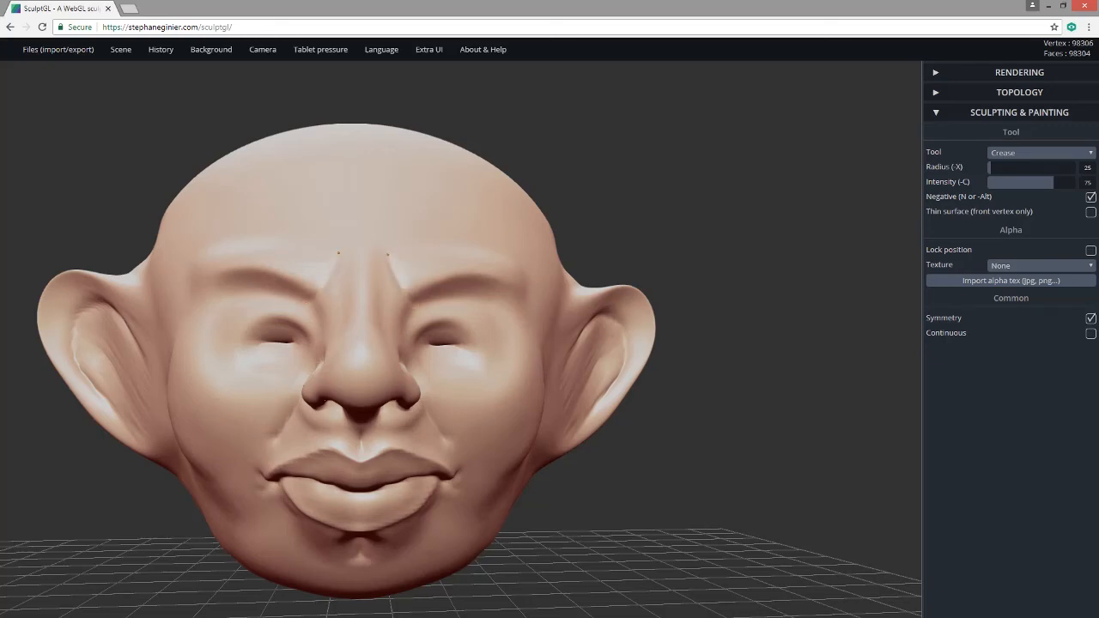
drag(311, 298, 327, 286)
drag(624, 418, 507, 423)
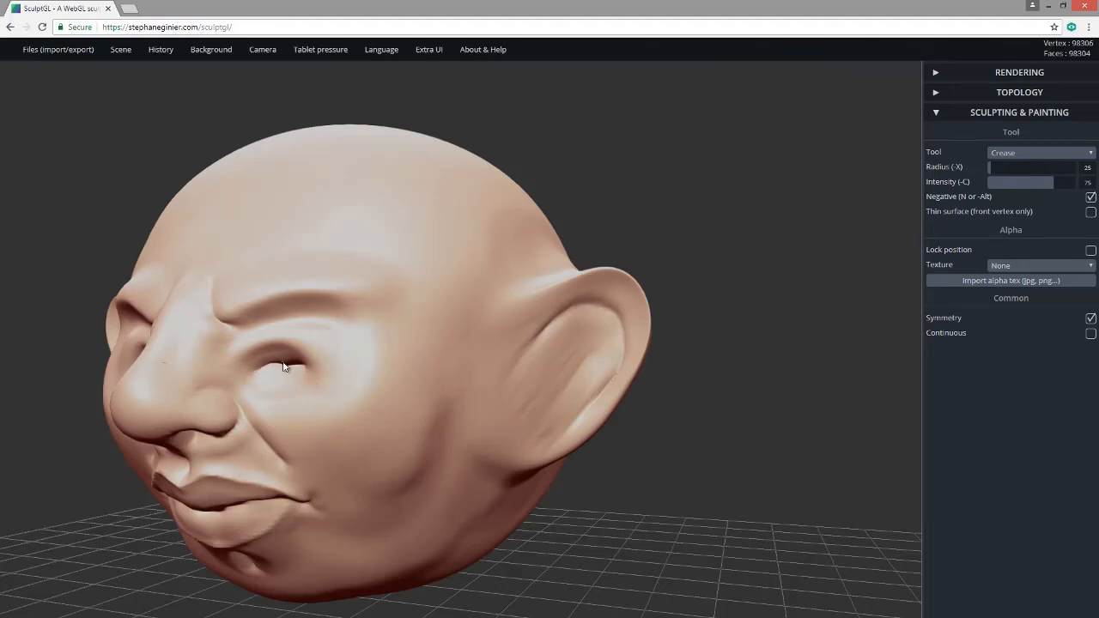
drag(207, 584, 304, 570)
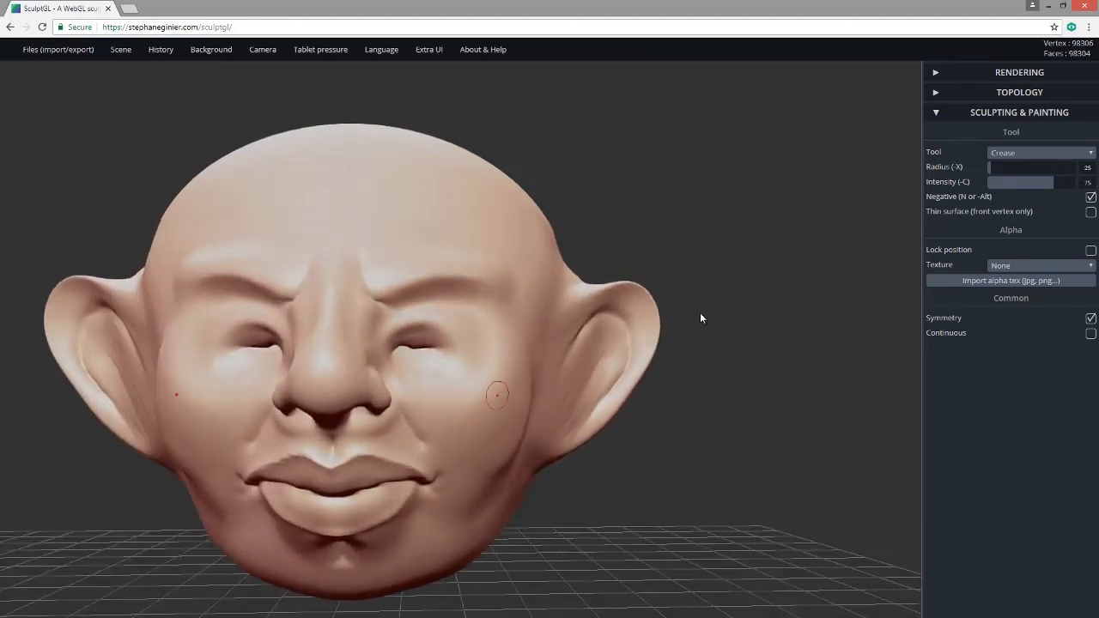
click(1003, 155)
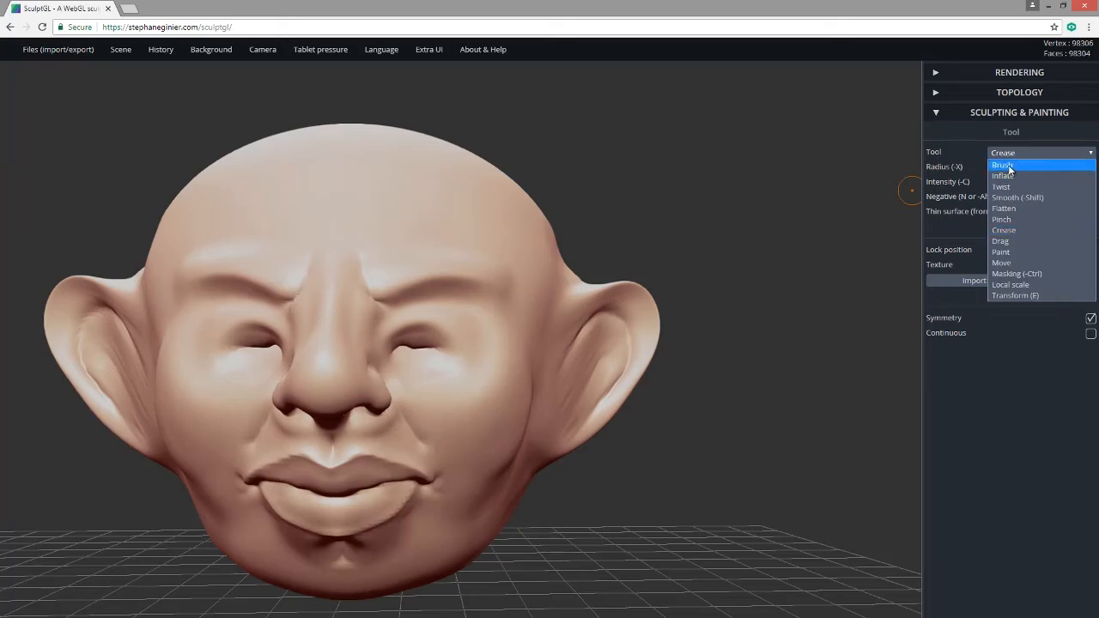
click(1003, 165)
mouse_move(422, 348)
mouse_down()
mouse_move(425, 330)
mouse_move(436, 339)
mouse_up()
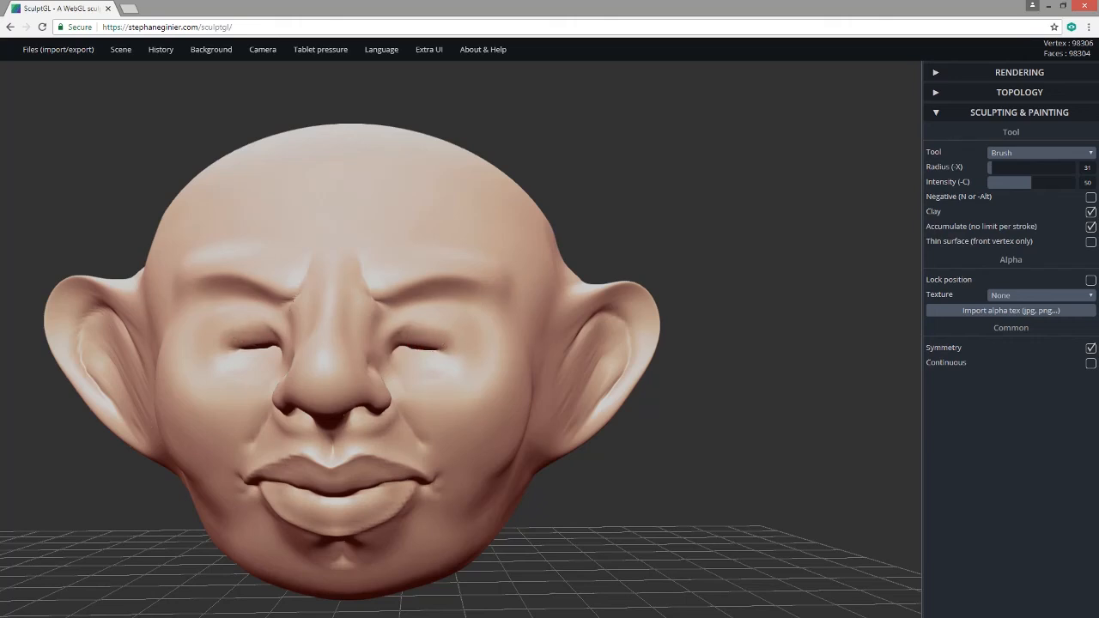
key(n)
mouse_move(687, 503)
mouse_down()
mouse_move(704, 483)
mouse_move(685, 479)
mouse_move(736, 508)
mouse_move(702, 520)
mouse_move(719, 524)
mouse_move(722, 508)
mouse_move(891, 529)
mouse_move(681, 519)
mouse_move(693, 510)
mouse_up()
key(n)
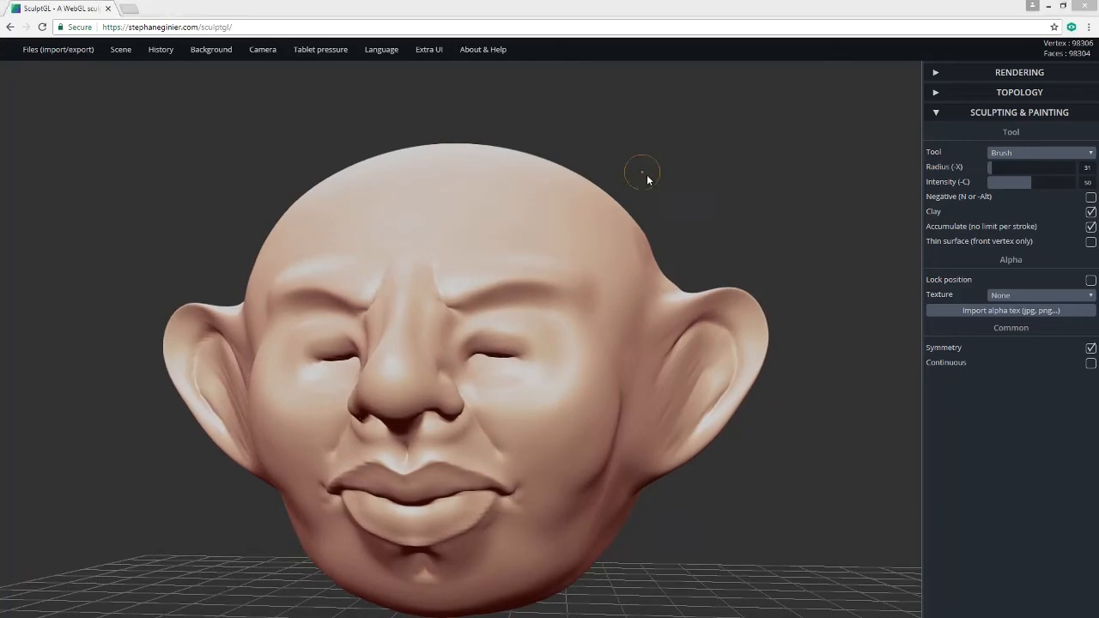
mouse_move(618, 154)
mouse_down()
mouse_move(635, 147)
mouse_move(613, 147)
mouse_move(643, 138)
mouse_move(506, 115)
mouse_move(682, 147)
mouse_move(473, 147)
mouse_up()
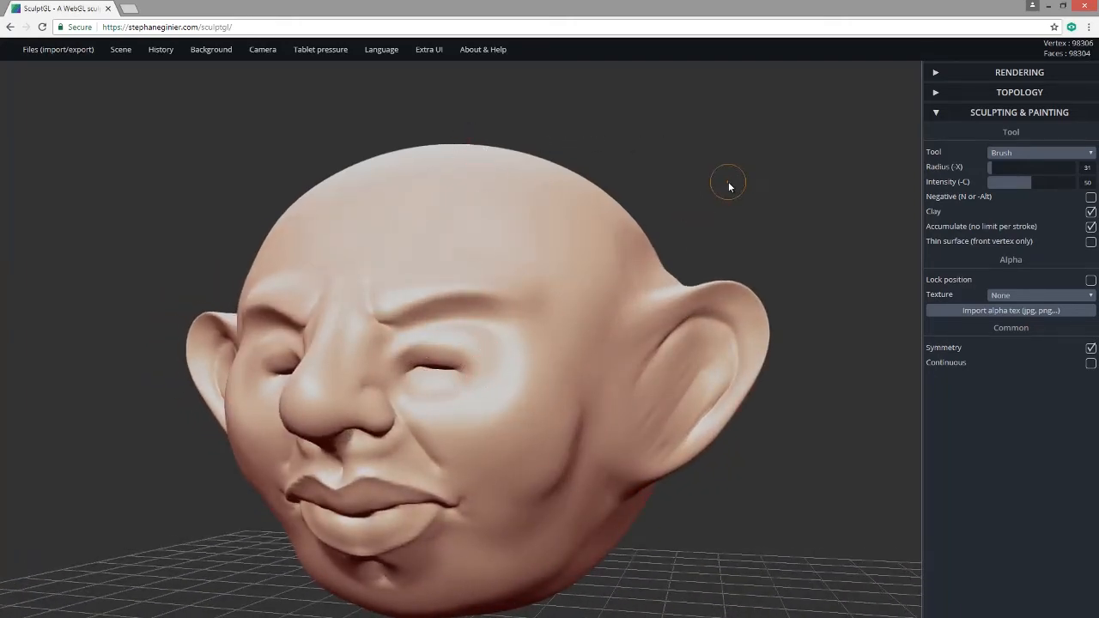
drag(728, 186, 688, 212)
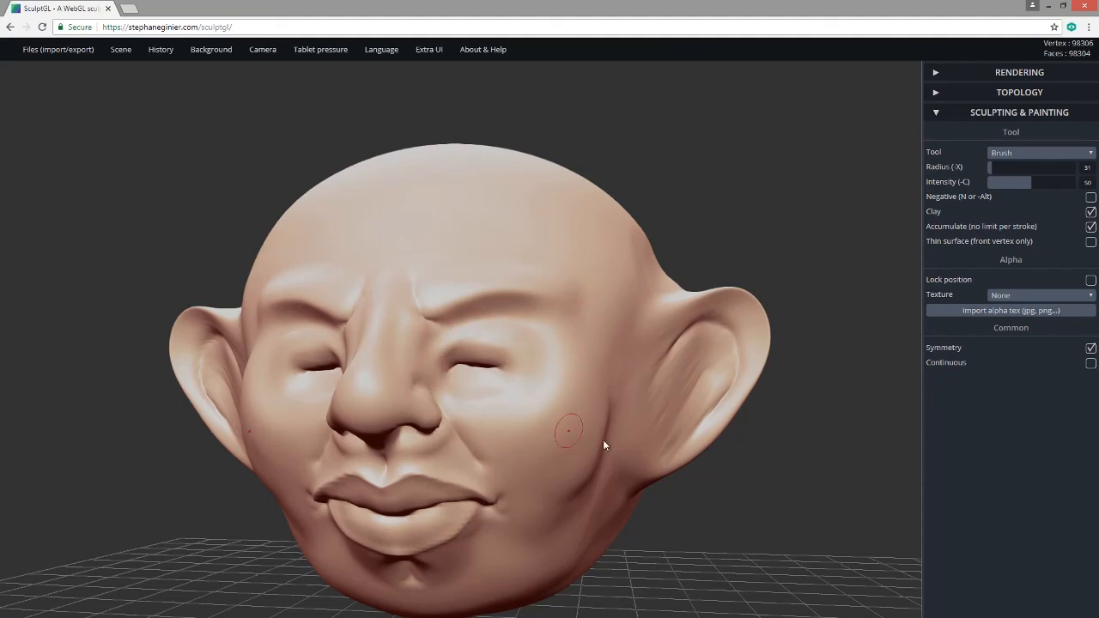
drag(725, 499, 761, 498)
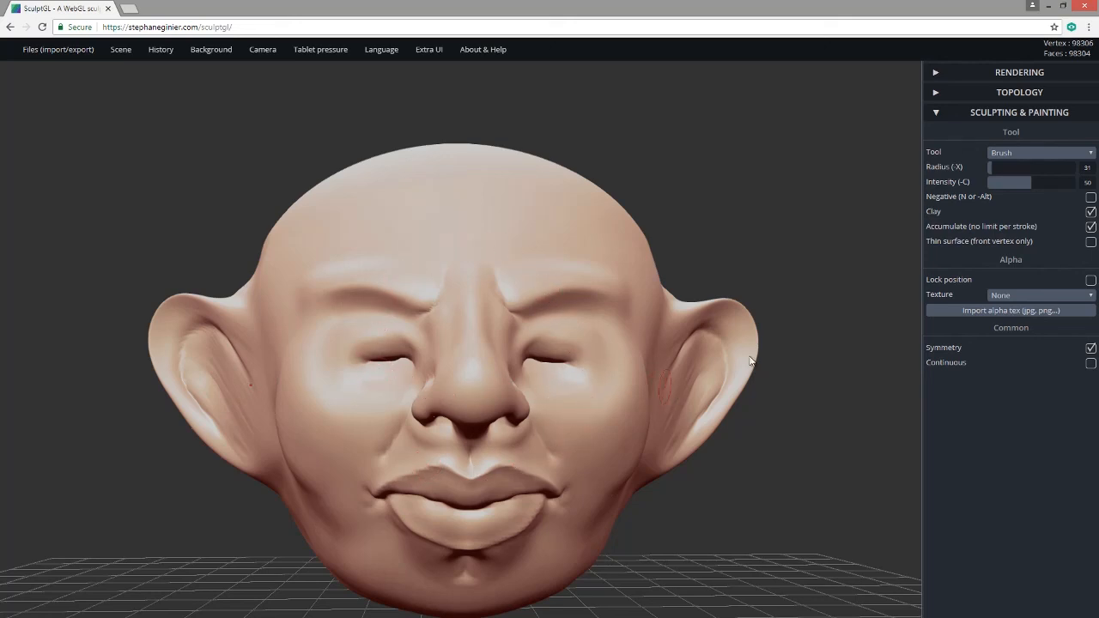
Pull both eyes inward and upward with the Drag tool.
click(1009, 155)
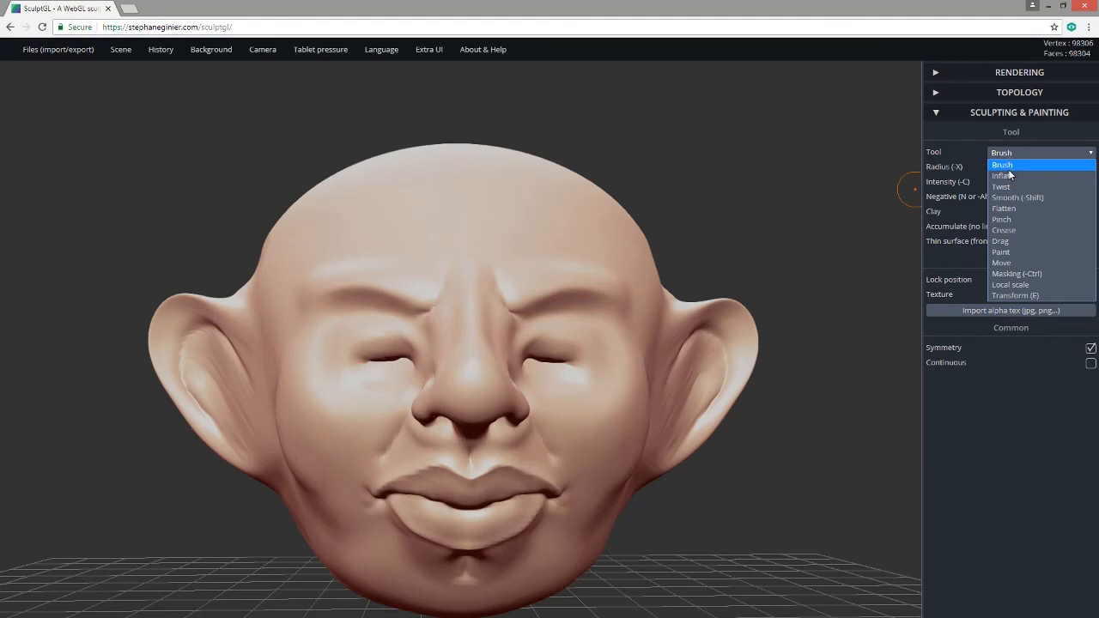
click(1020, 240)
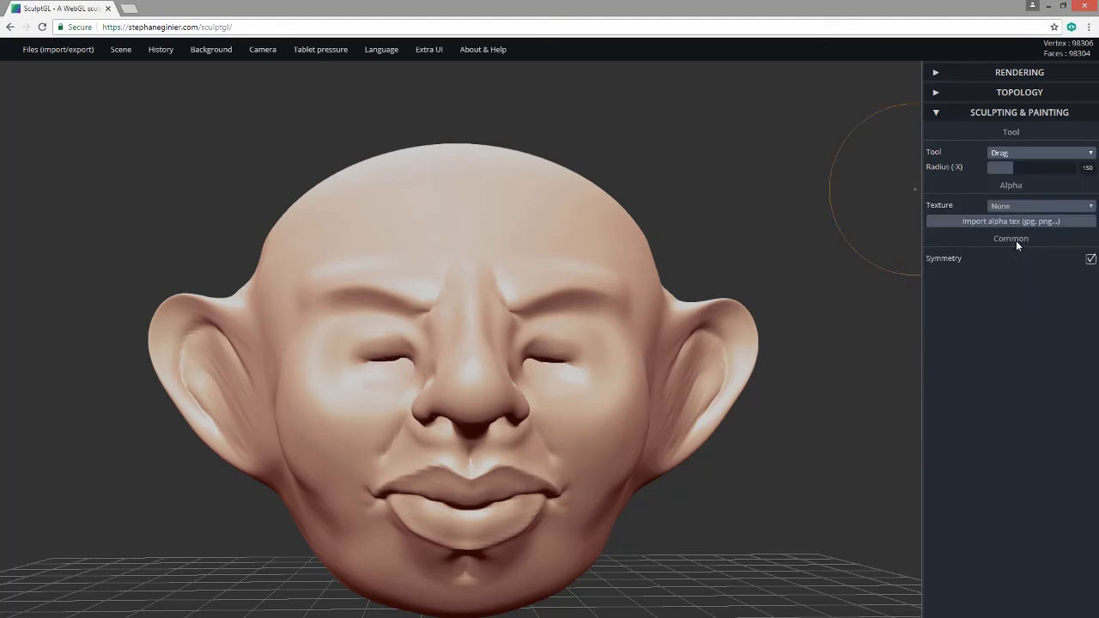
mouse_move(557, 366)
mouse_down()
mouse_move(543, 352)
mouse_move(609, 355)
mouse_up()
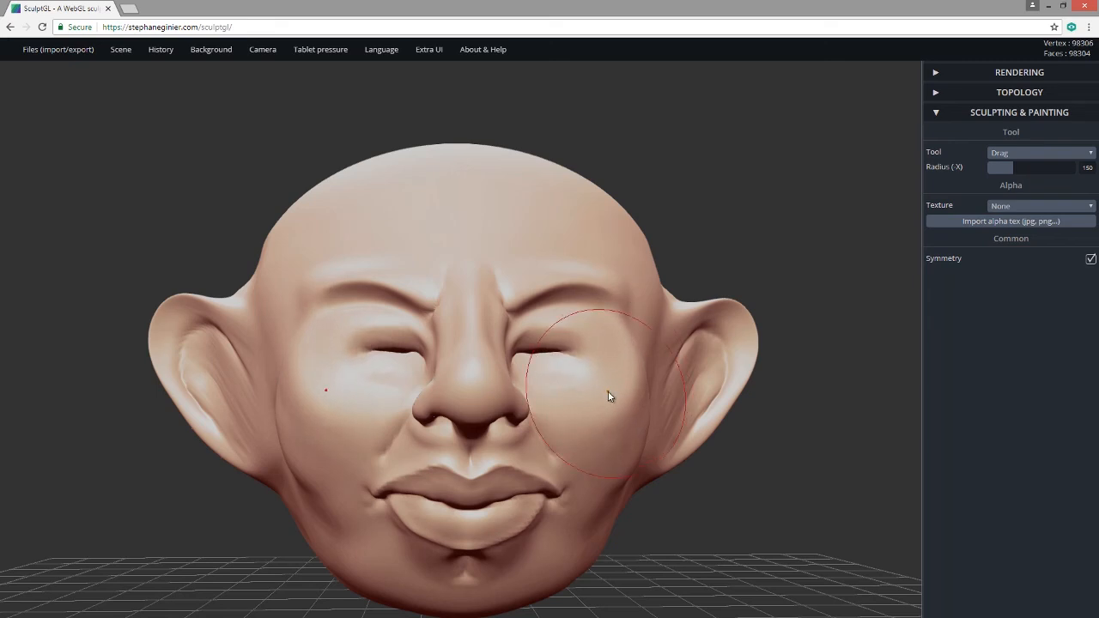
Pinch the eyes into tighter squinting slits with the Pinch tool.
click(1021, 155)
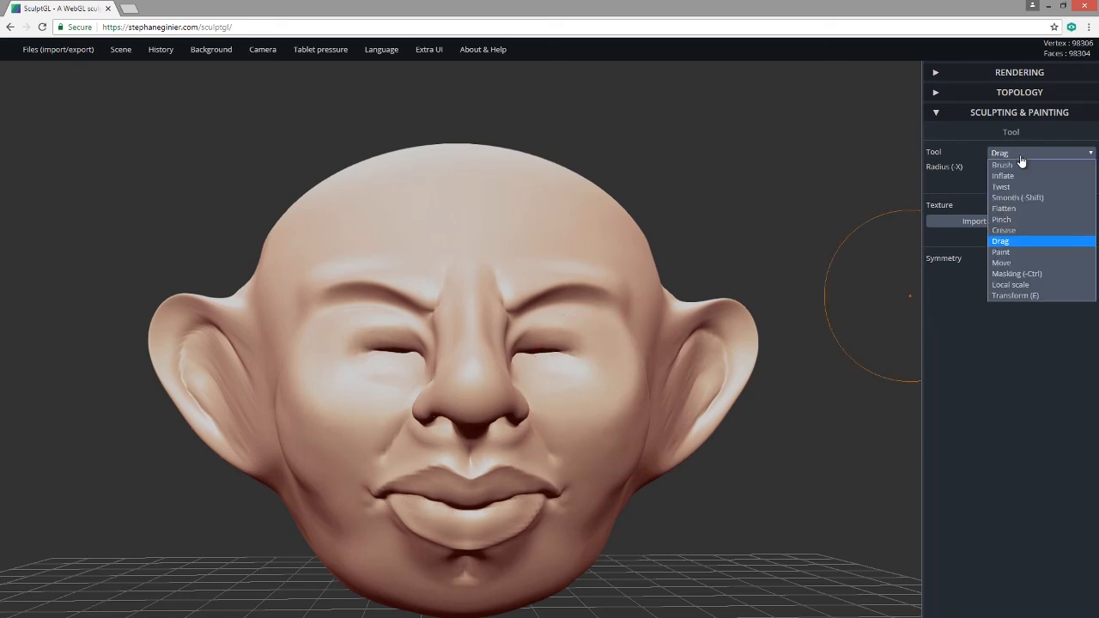
click(1028, 219)
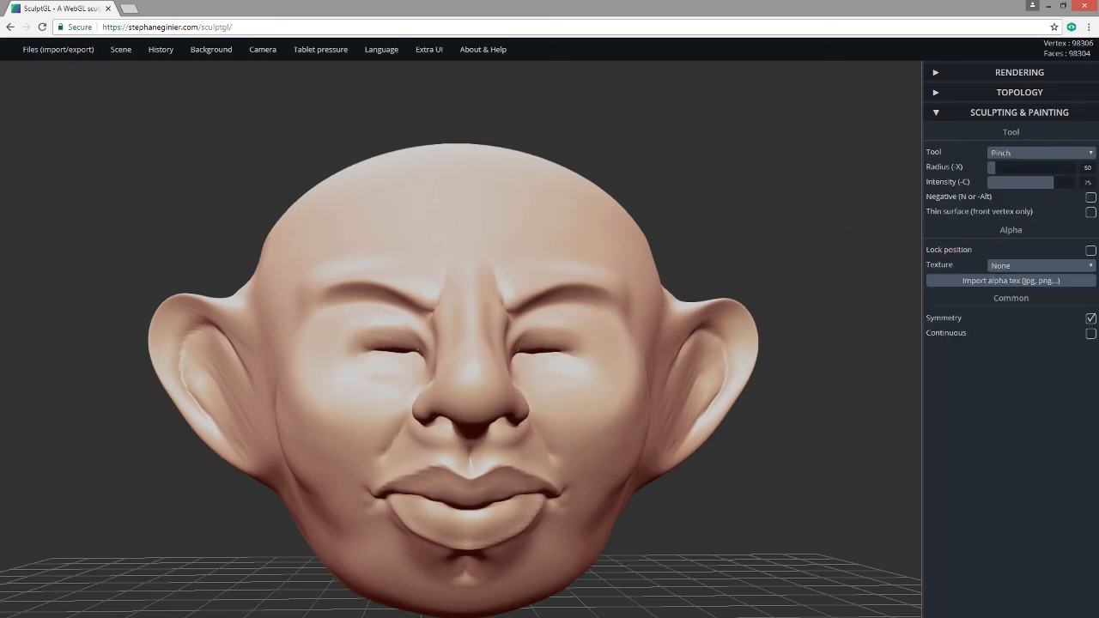
mouse_move(526, 353)
mouse_down()
mouse_move(577, 350)
mouse_move(524, 352)
mouse_up()
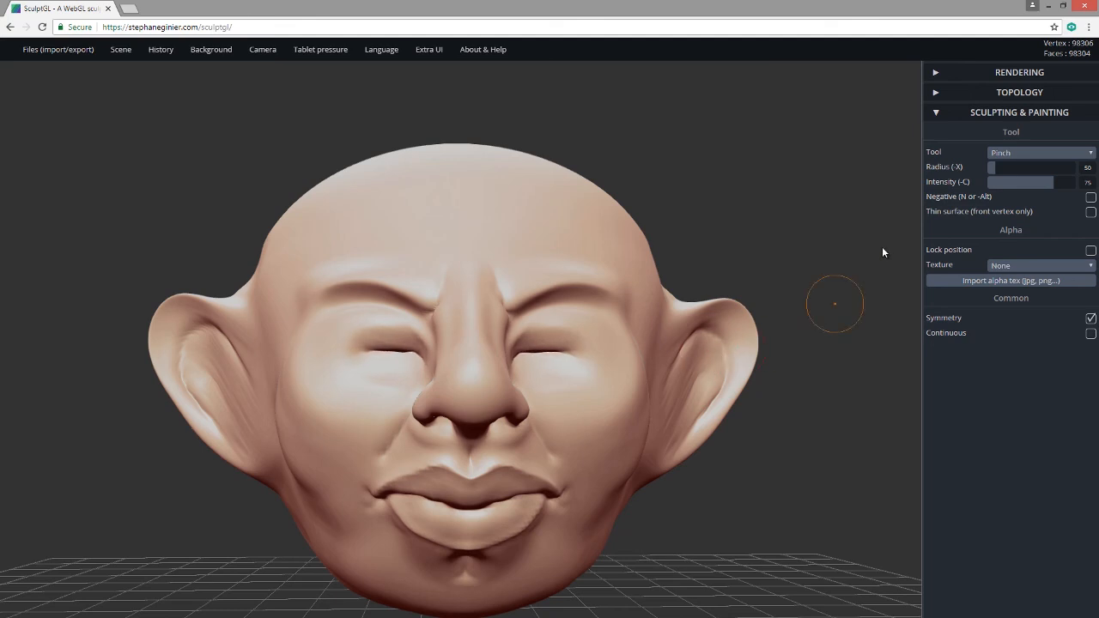
click(1022, 153)
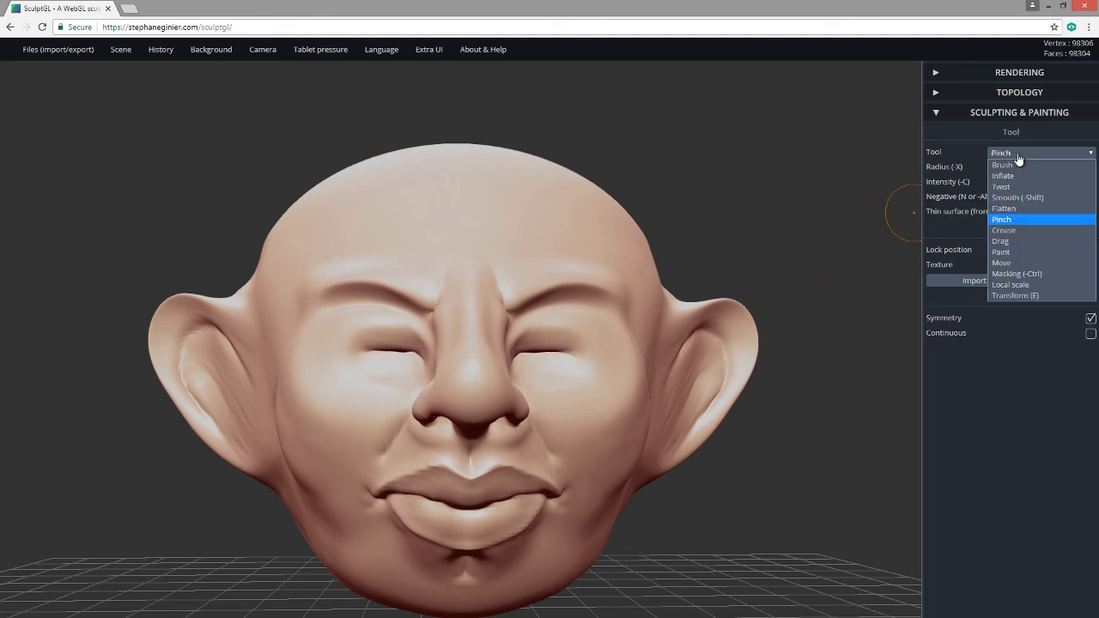
Flatten both cheeks with Negative on, smoothing them and checking from the front.
click(1020, 209)
mouse_move(779, 361)
mouse_down()
mouse_move(765, 469)
mouse_move(558, 429)
mouse_move(573, 460)
mouse_move(554, 425)
mouse_move(593, 420)
mouse_move(584, 472)
mouse_up()
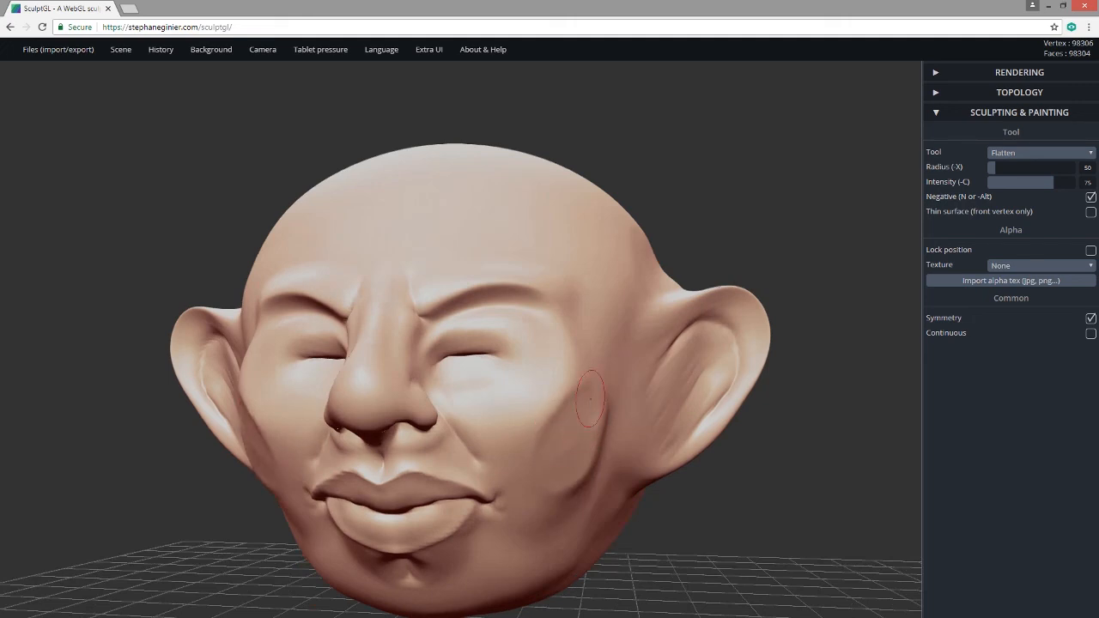
key(shift)
shift+drag(563, 412, 539, 403)
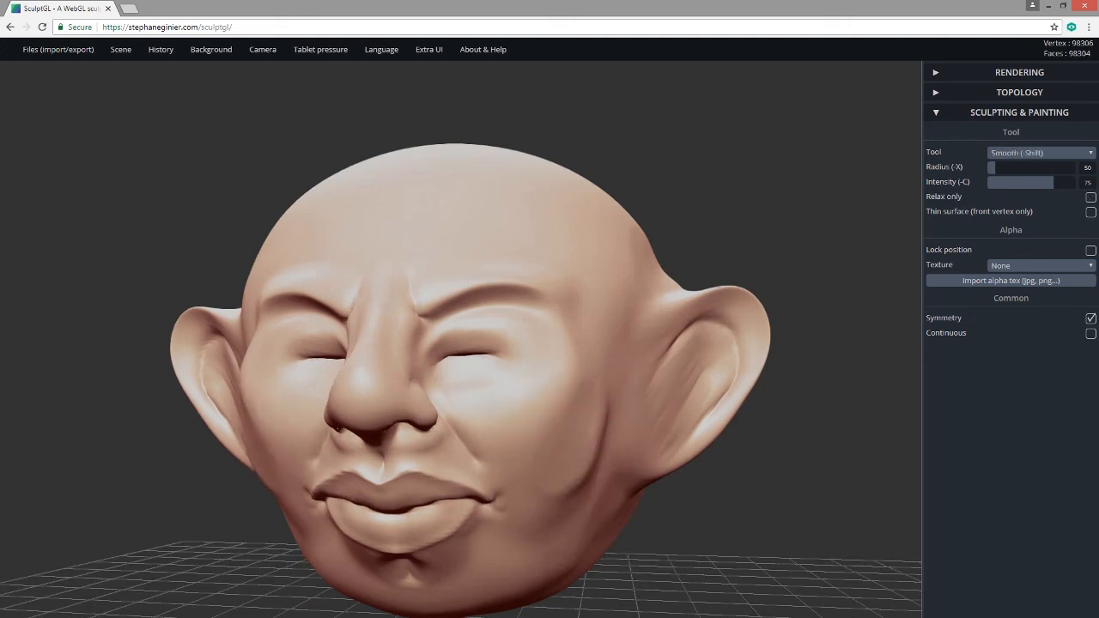
mouse_move(791, 469)
mouse_down()
mouse_move(841, 461)
mouse_move(849, 448)
mouse_move(603, 460)
mouse_up()
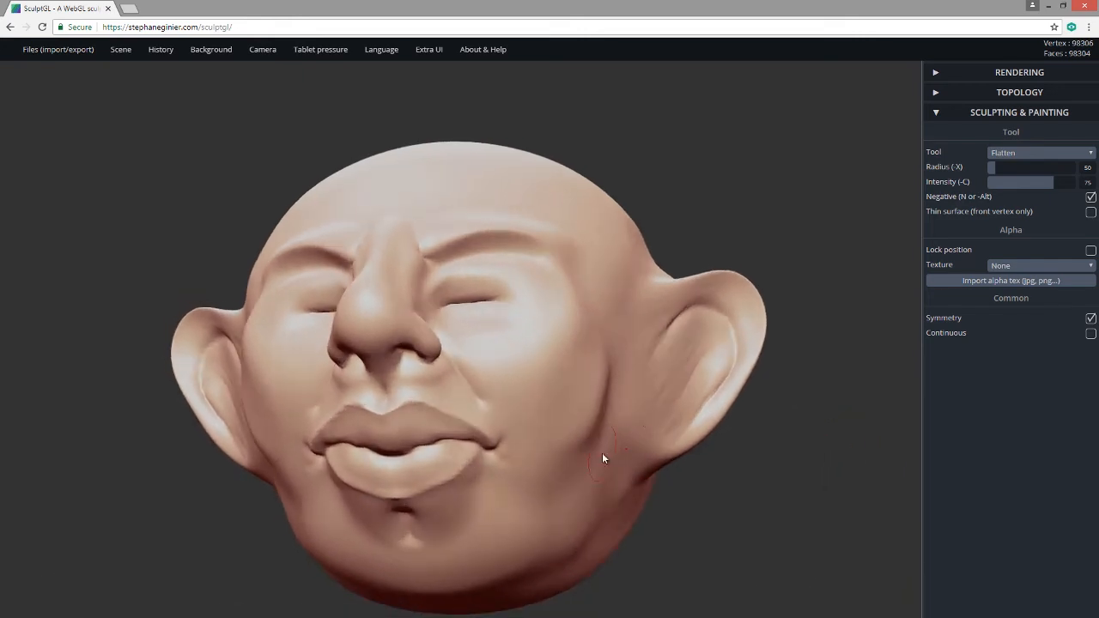
key(shift)
drag(830, 279, 822, 264)
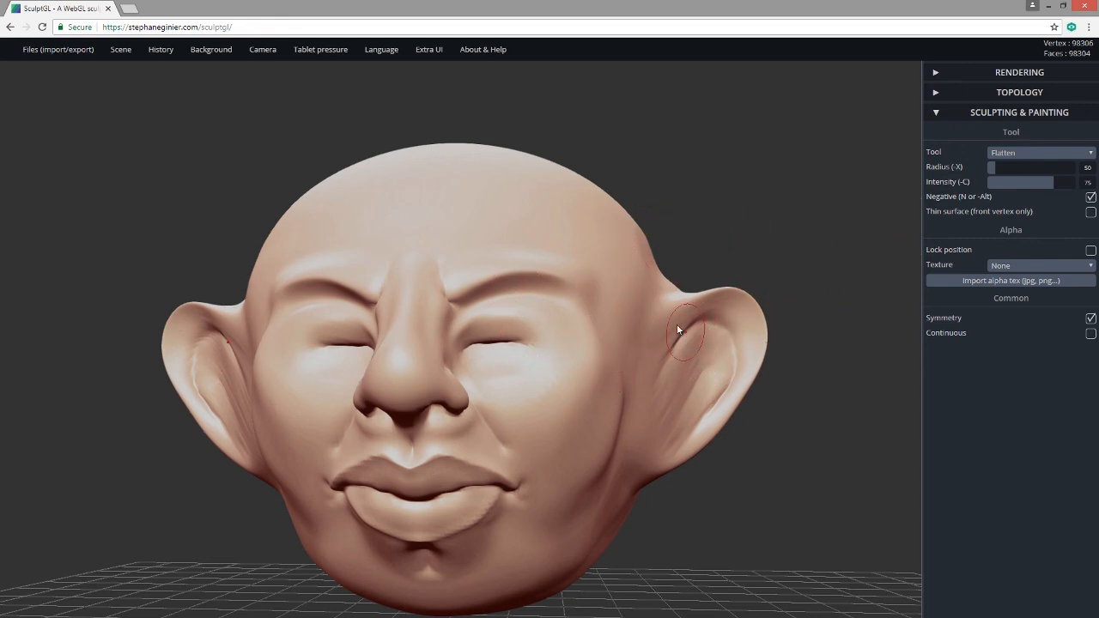
Preview the head in the Red clay matcap, then the Skin matcap.
click(937, 73)
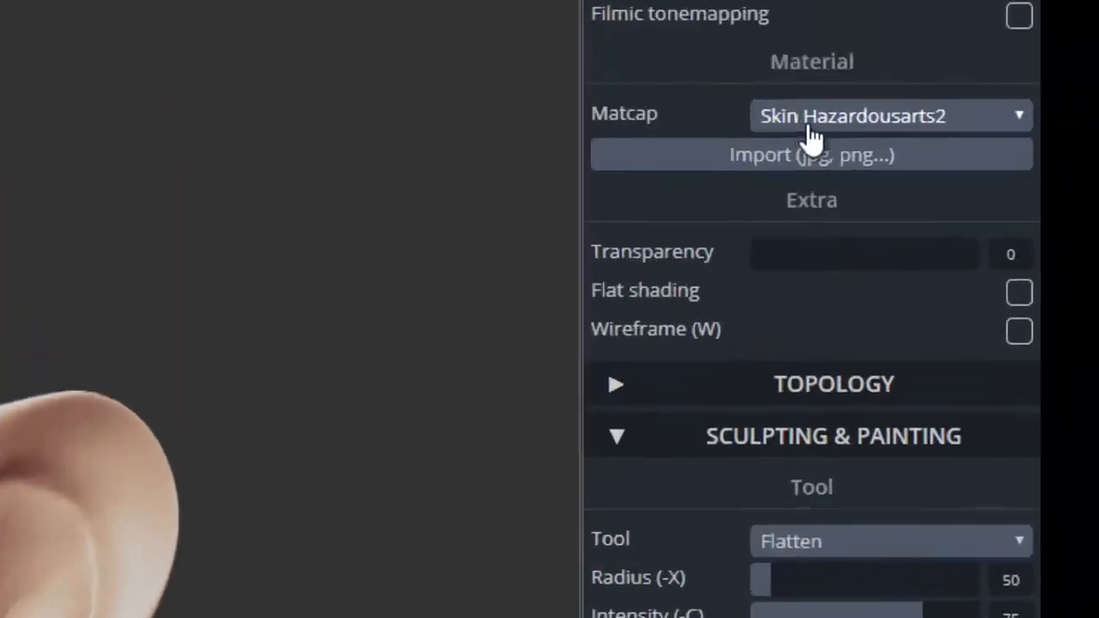
click(1014, 181)
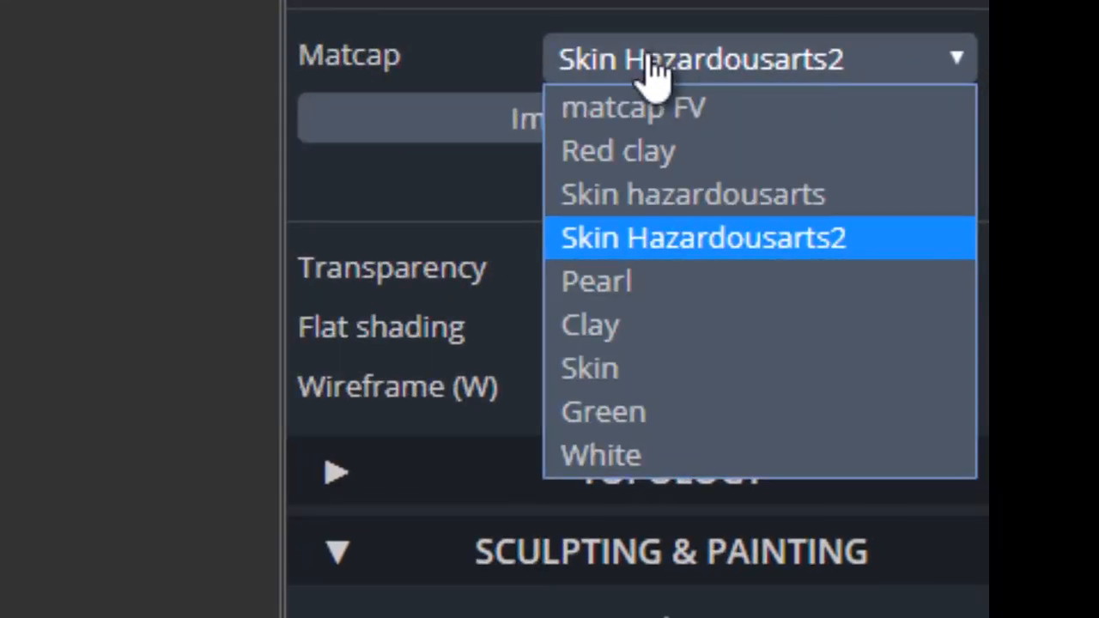
click(648, 148)
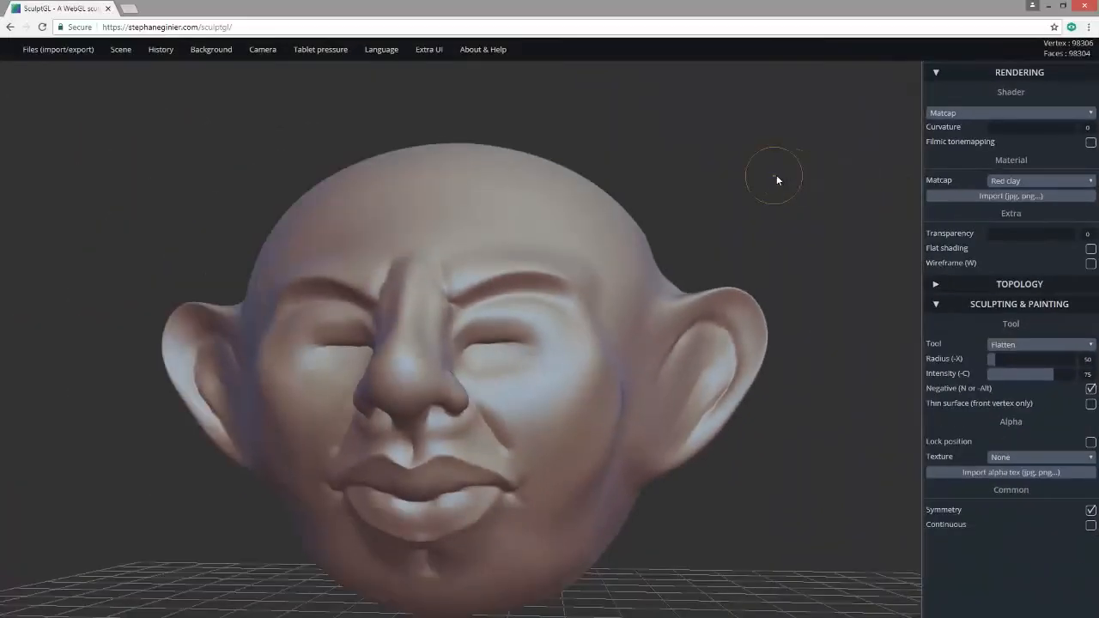
drag(852, 178, 895, 206)
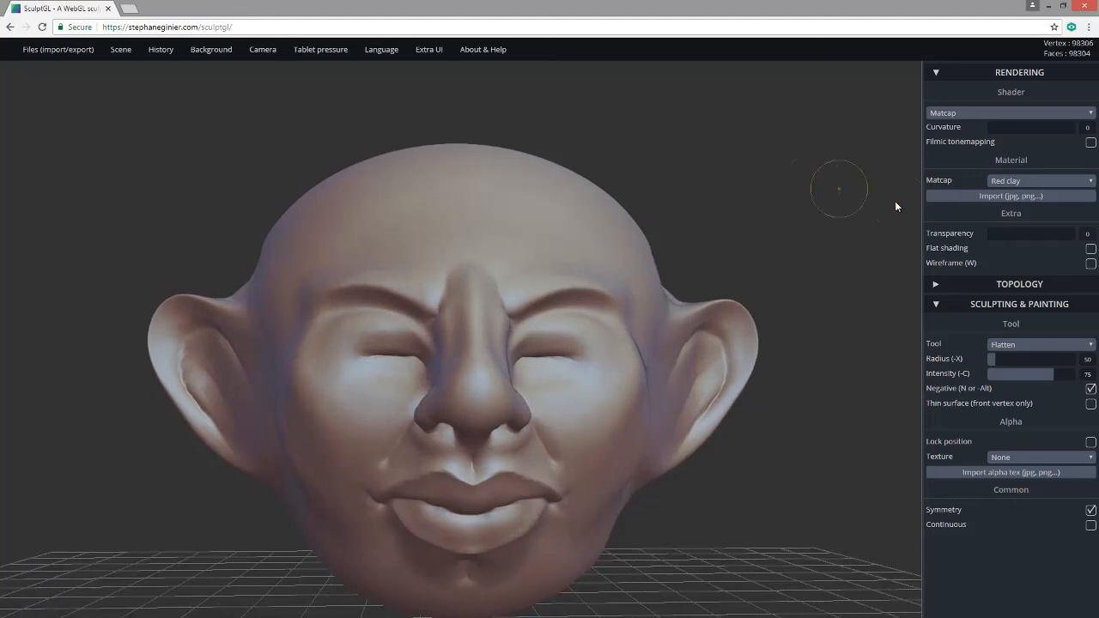
click(996, 184)
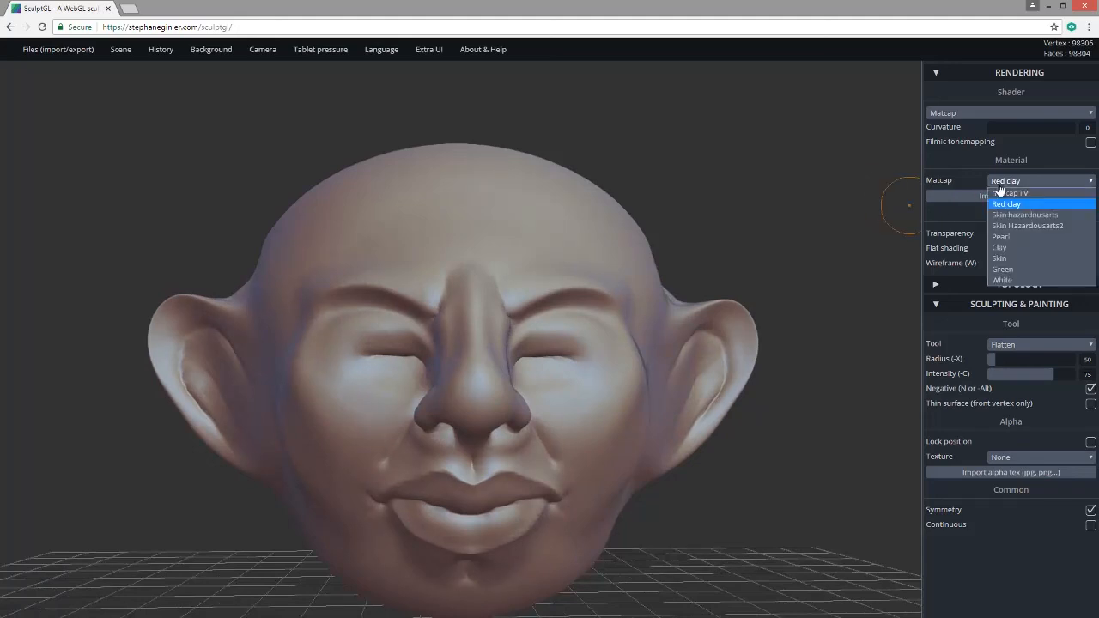
click(1009, 260)
Try the Green and White matcaps, rotating the head to compare them.
click(1013, 182)
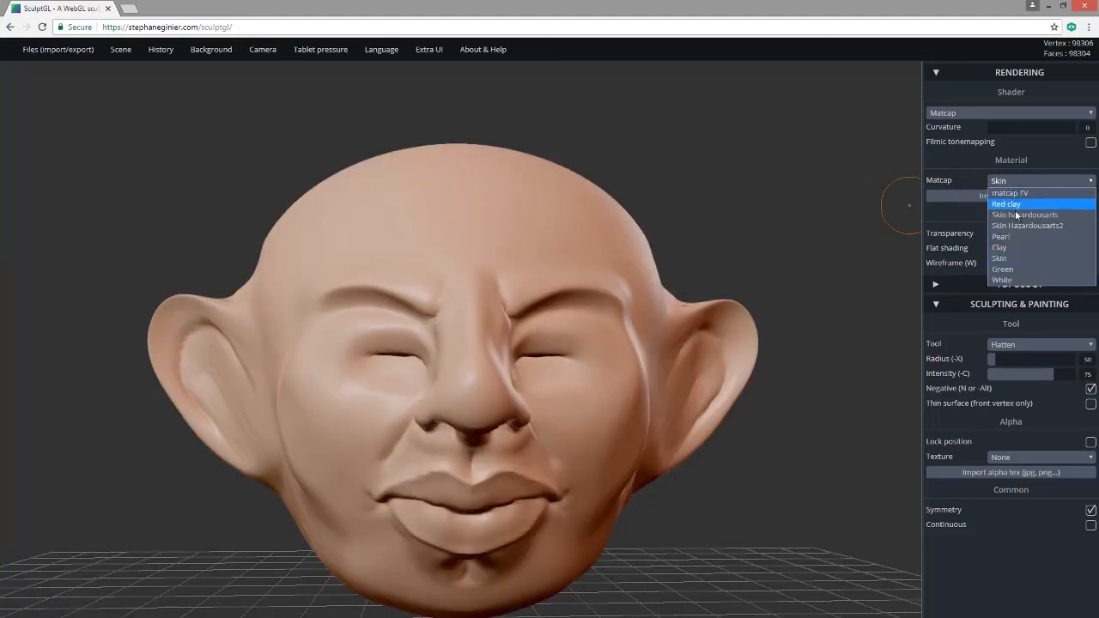
click(1018, 268)
drag(661, 167, 912, 159)
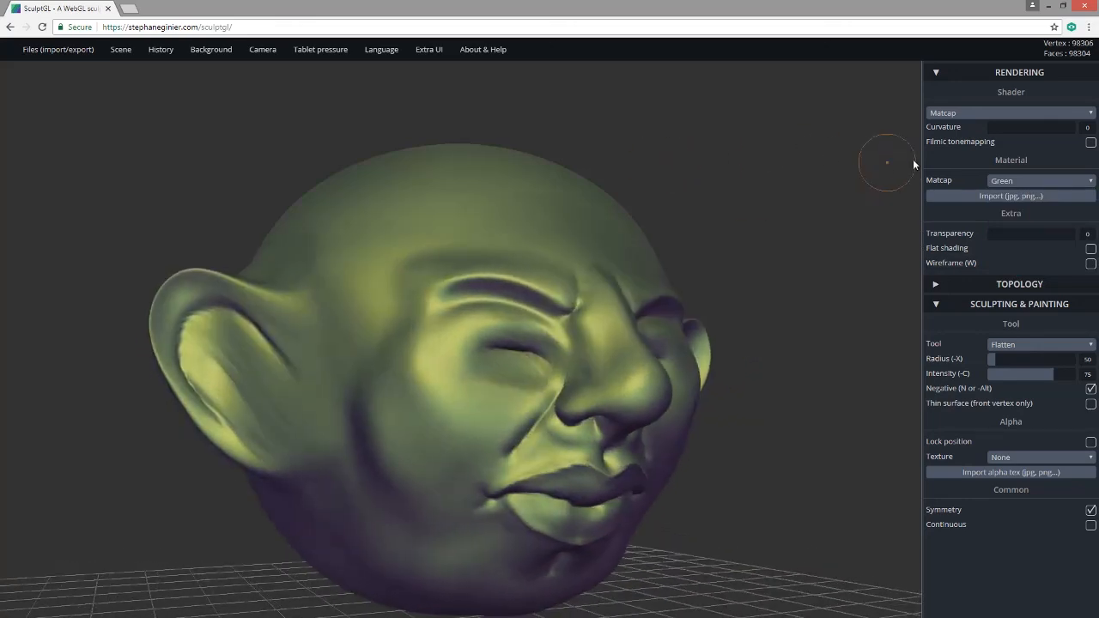
click(1026, 182)
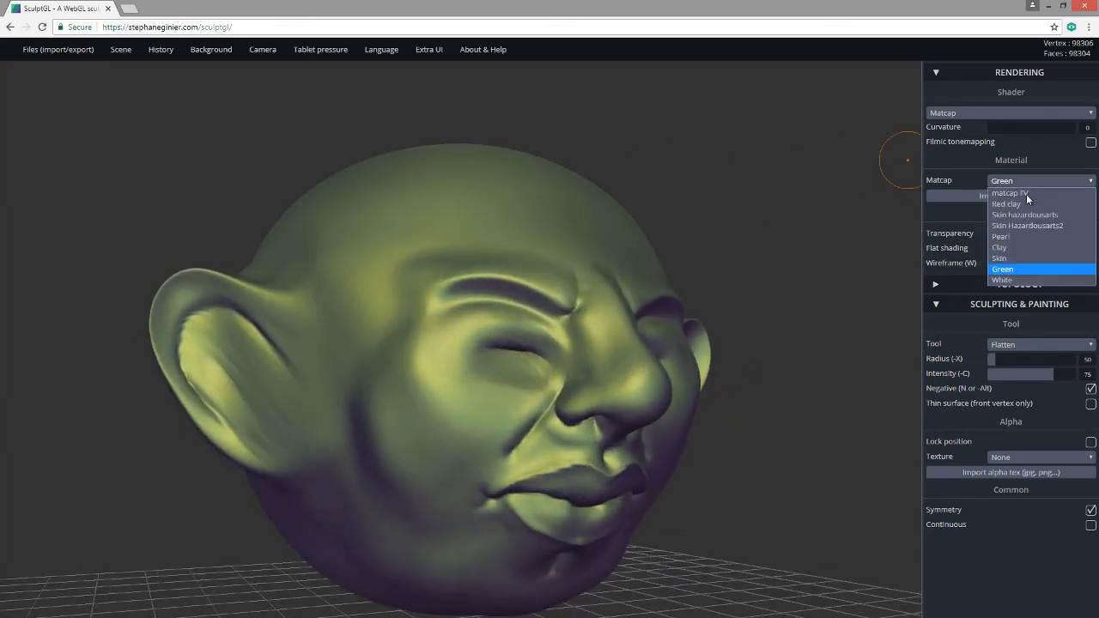
click(1033, 280)
drag(801, 256, 550, 266)
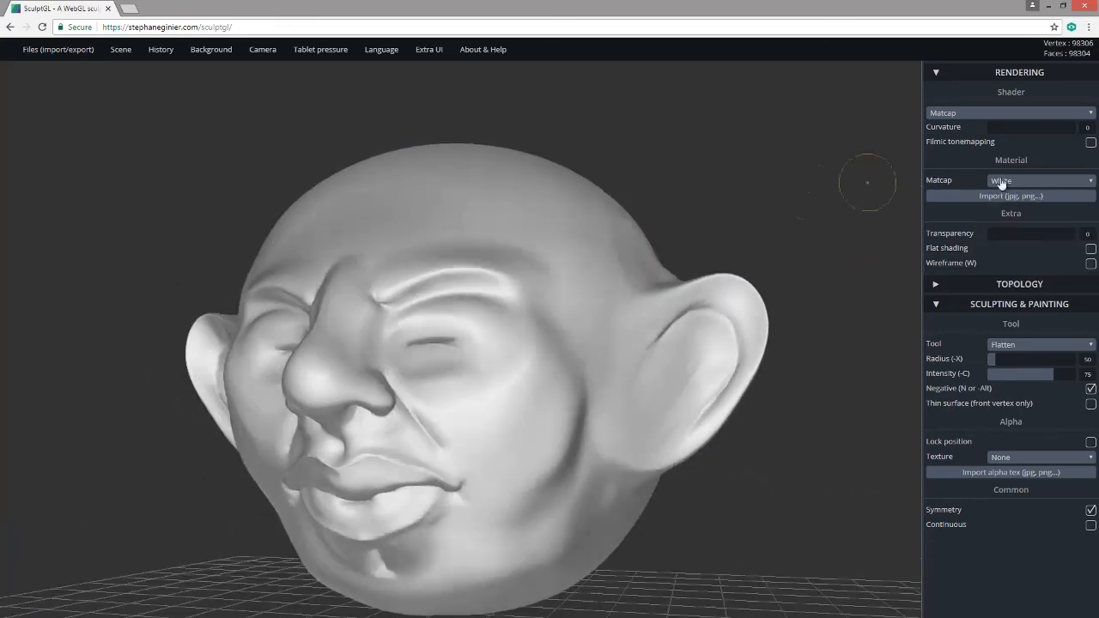
click(1002, 182)
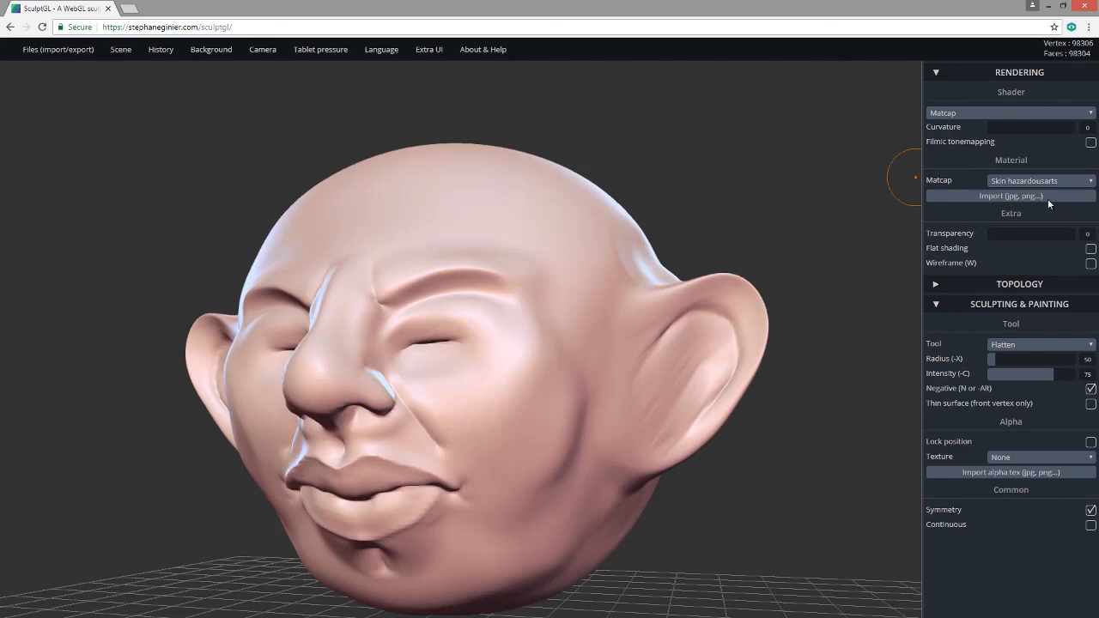
Apply the Pearl matcap, then orbit the head to view its front and sides.
click(1037, 180)
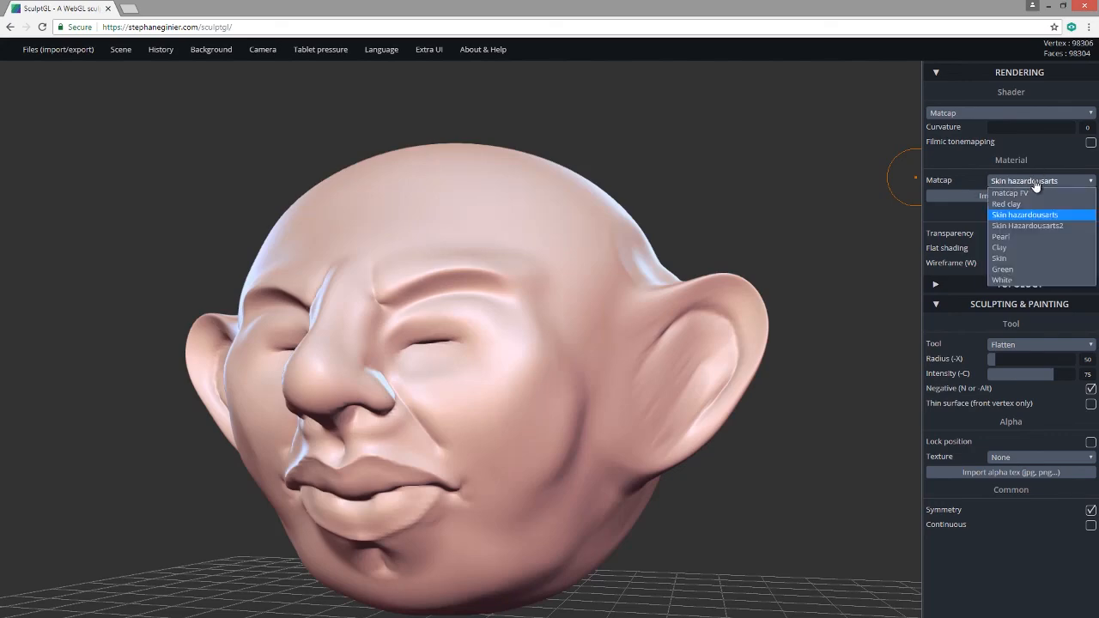
click(1030, 236)
drag(825, 185, 921, 183)
drag(799, 196, 803, 163)
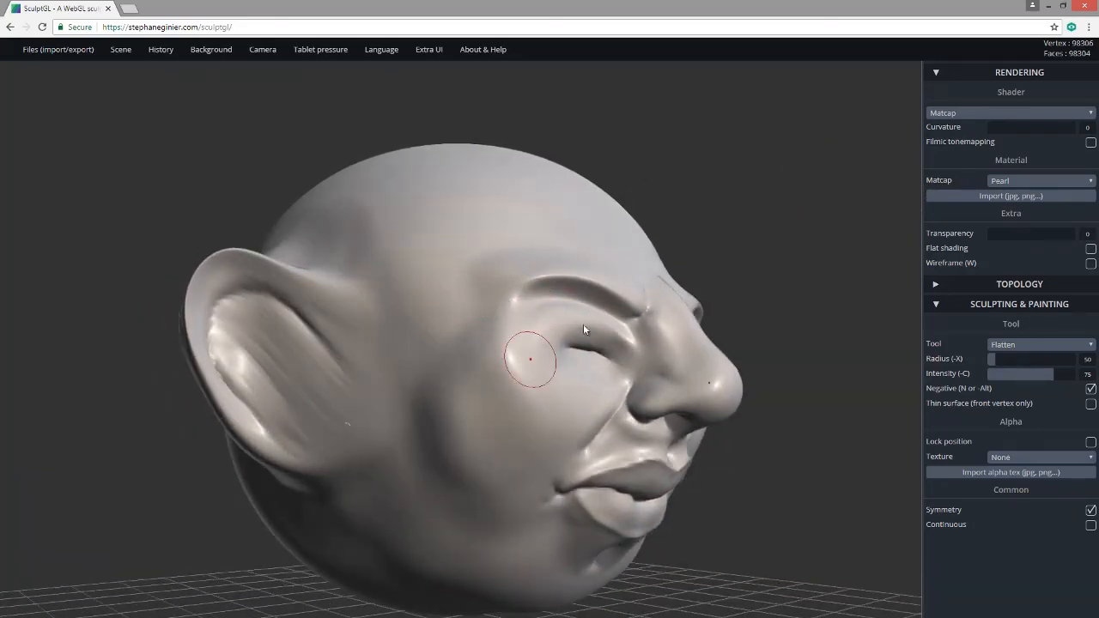
drag(708, 254, 534, 261)
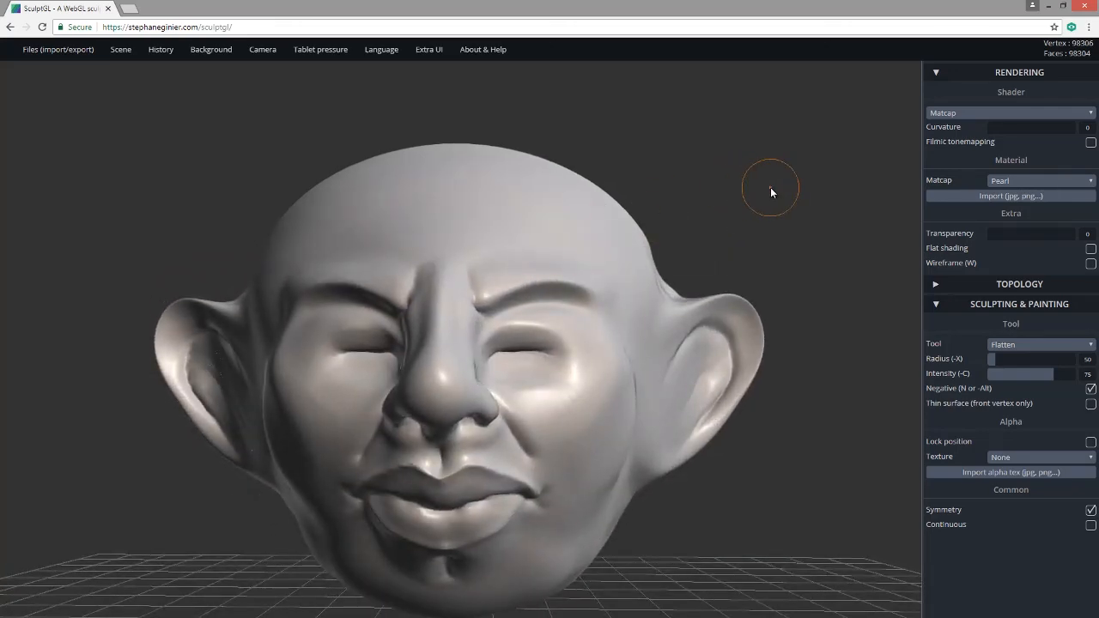
mouse_move(762, 176)
mouse_down()
mouse_move(787, 179)
mouse_move(759, 181)
mouse_up()
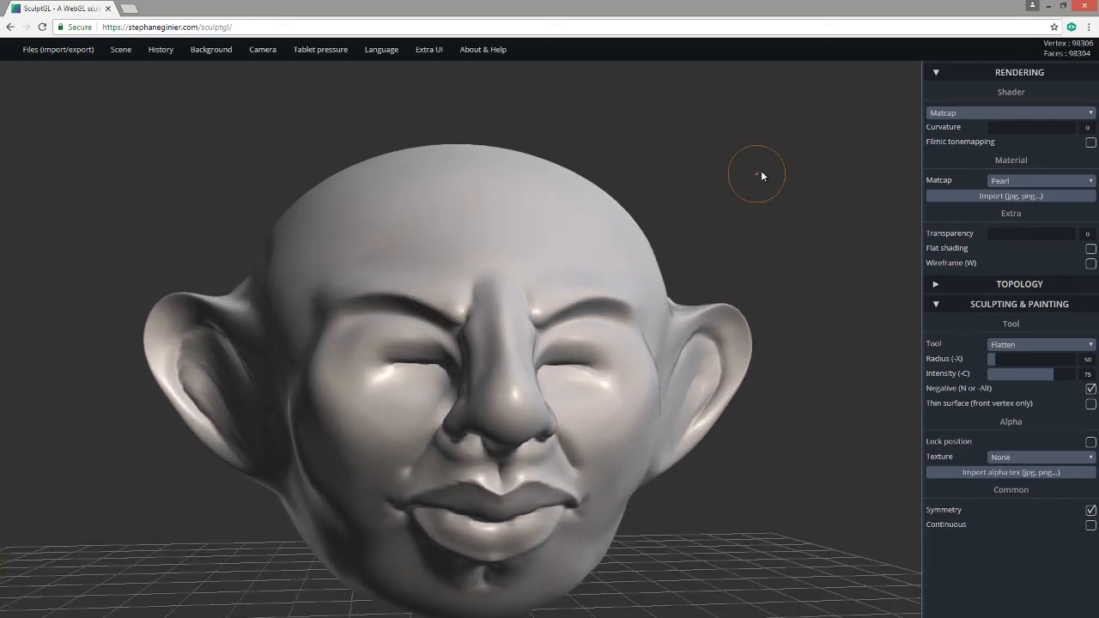